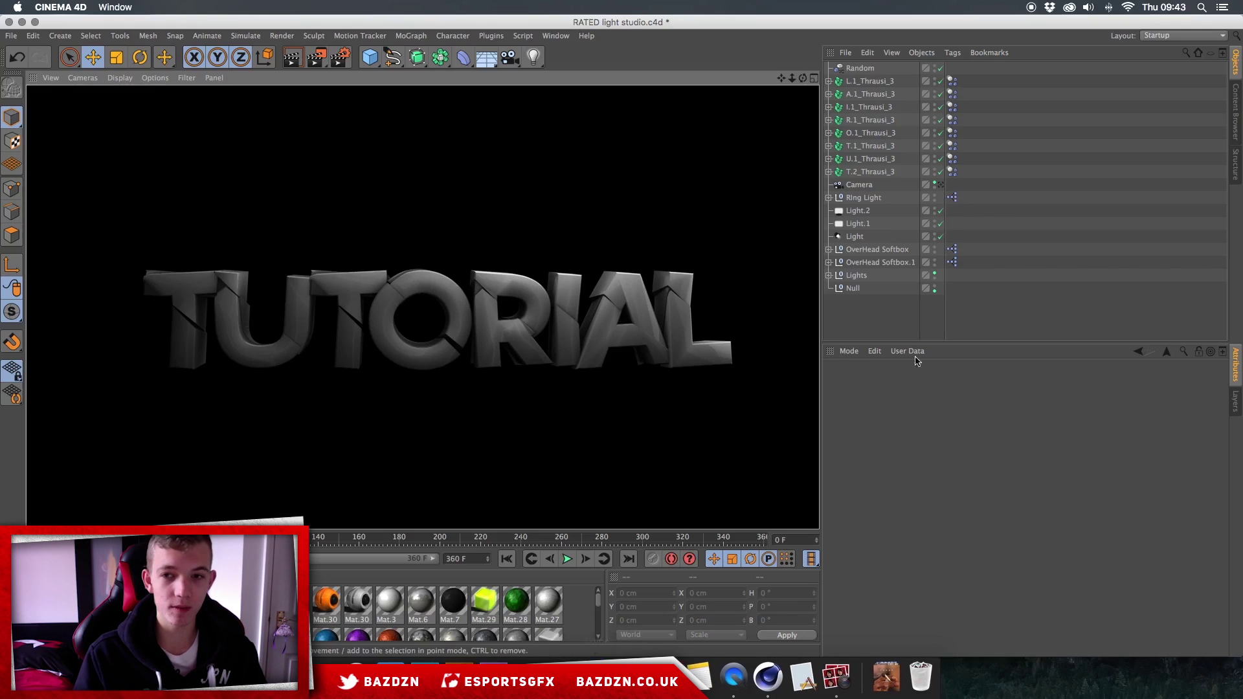
- Switch to Safari and examine the download links in the description of the Rated Designs 40,000 Subscribers Graphics Pack video
{"action": "left_click", "coordinate": [686, 349]}
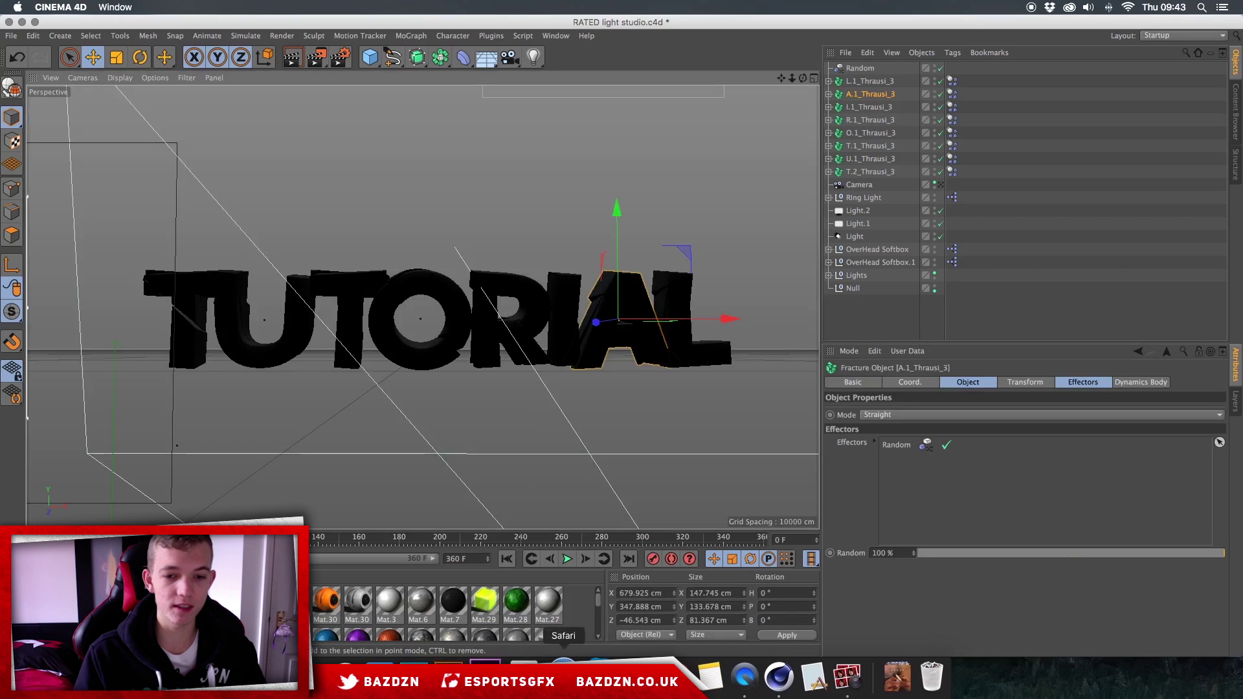
{"action": "left_click", "coordinate": [563, 676]}
{"action": "left_click", "coordinate": [671, 47]}
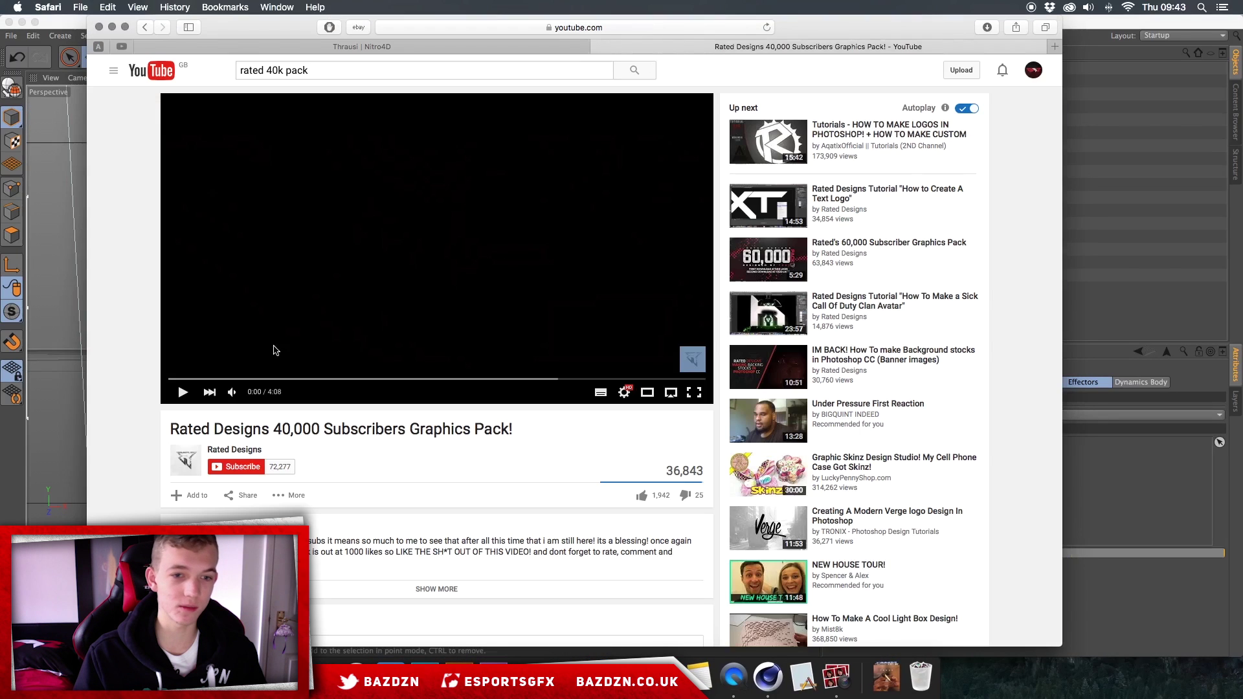
{"action": "left_click", "coordinate": [448, 48]}
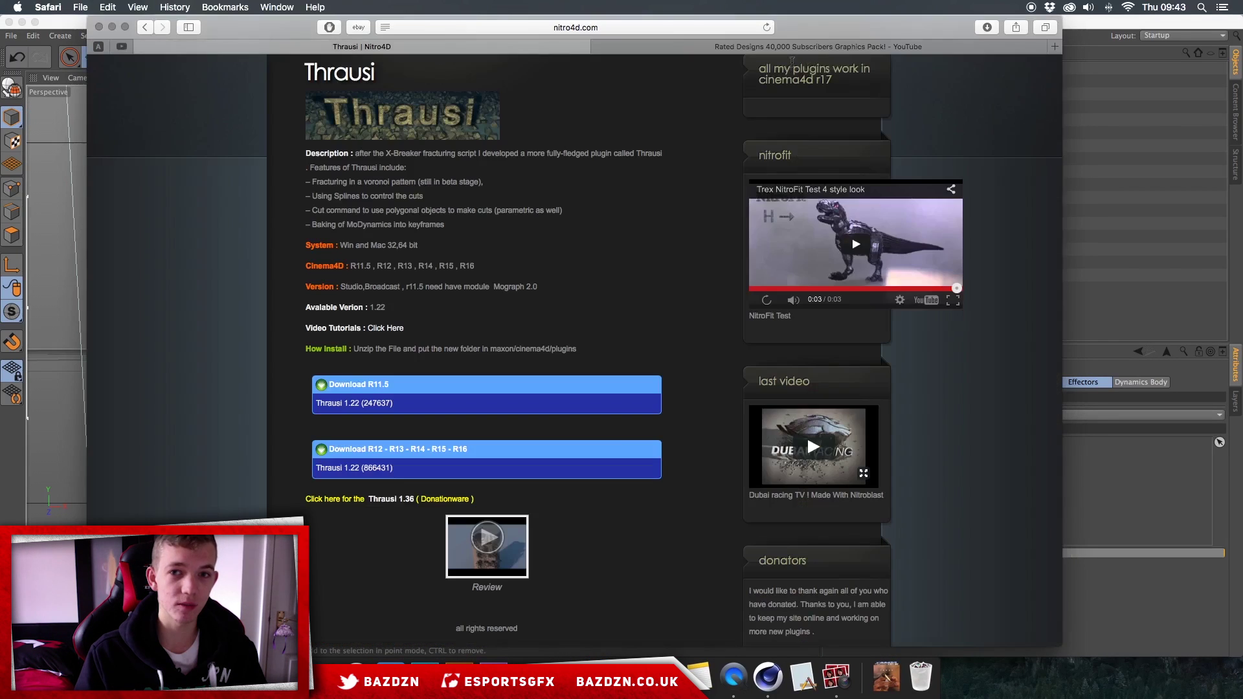
{"action": "left_click", "coordinate": [753, 50]}
{"action": "scroll", "coordinate": [440, 453], "scroll_direction": "down", "scroll_amount": 3}
{"action": "left_click", "coordinate": [447, 502]}
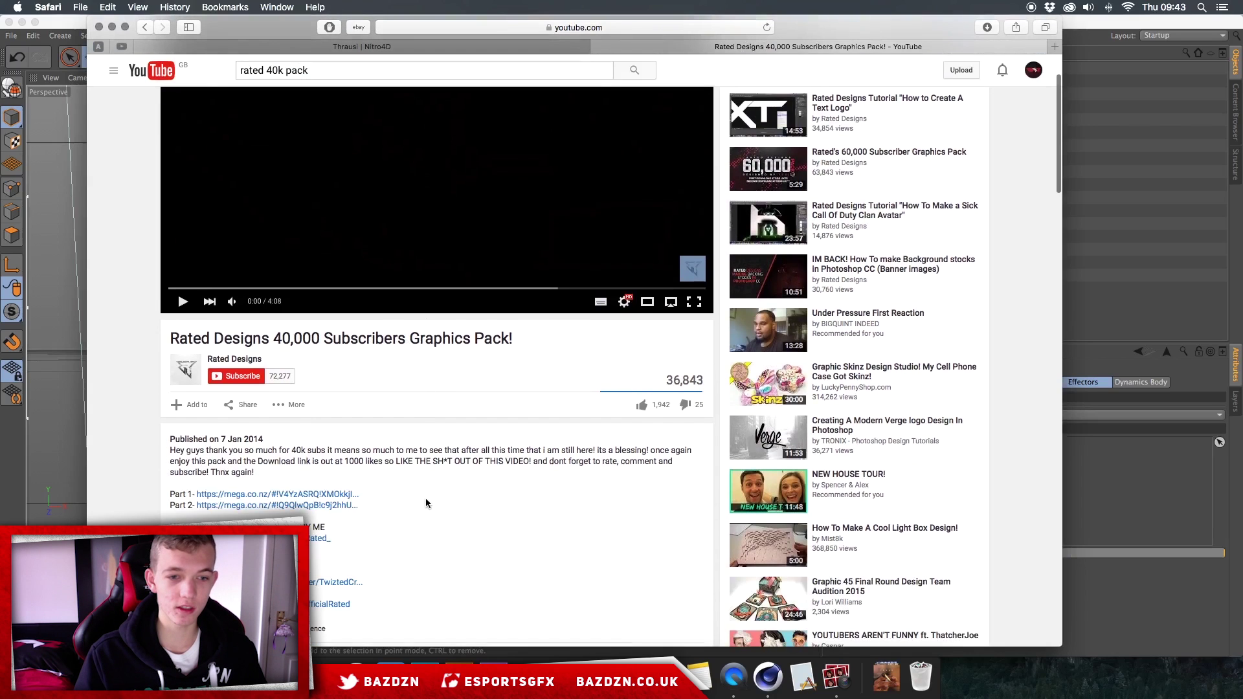
{"action": "scroll", "coordinate": [426, 499], "scroll_direction": "down", "scroll_amount": 2}
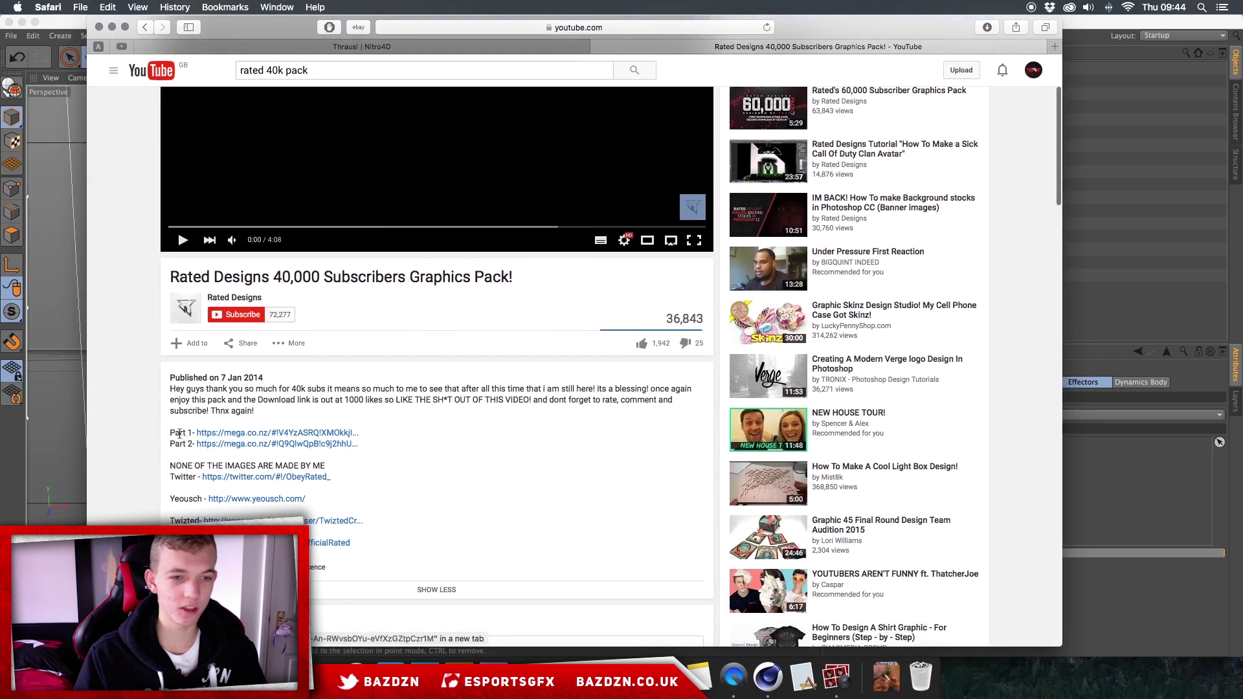
{"action": "scroll", "coordinate": [194, 446], "scroll_direction": "up", "scroll_amount": 4}
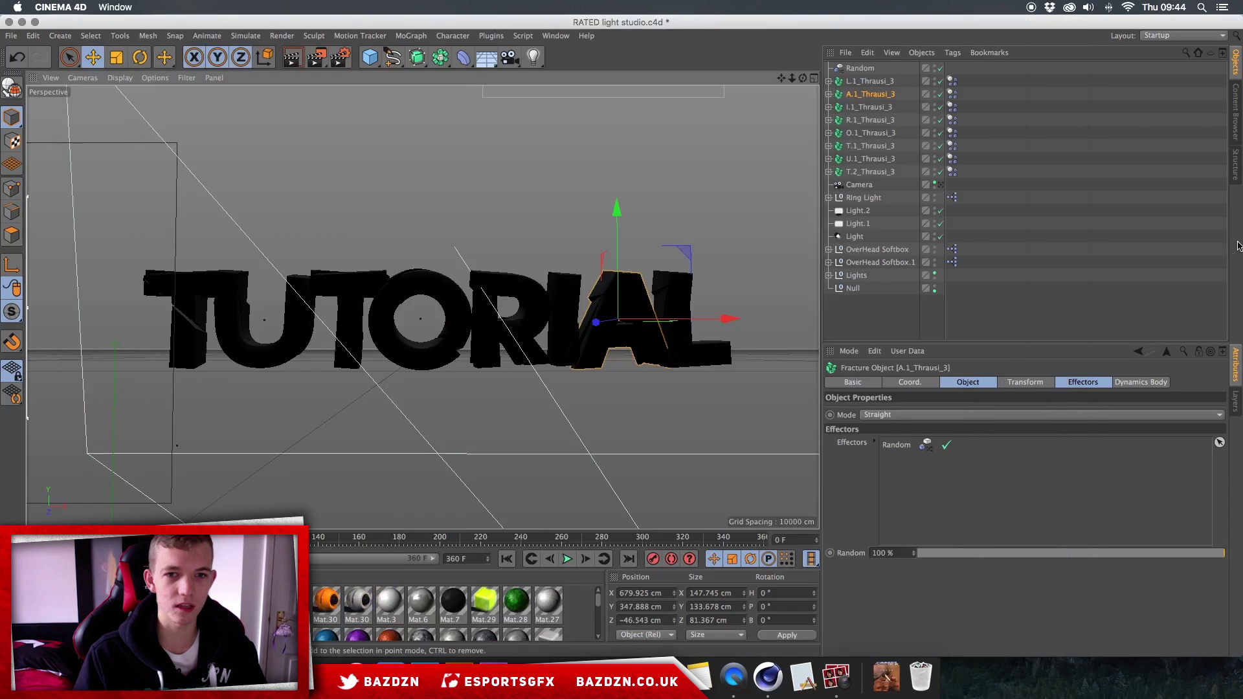
- Review the Thrausi plugin page on nitro4d.com, including its supported versions and downloads, and return to Cinema 4D
{"action": "key", "text": "super+Tab"}
{"action": "key", "text": "super+Tab"}
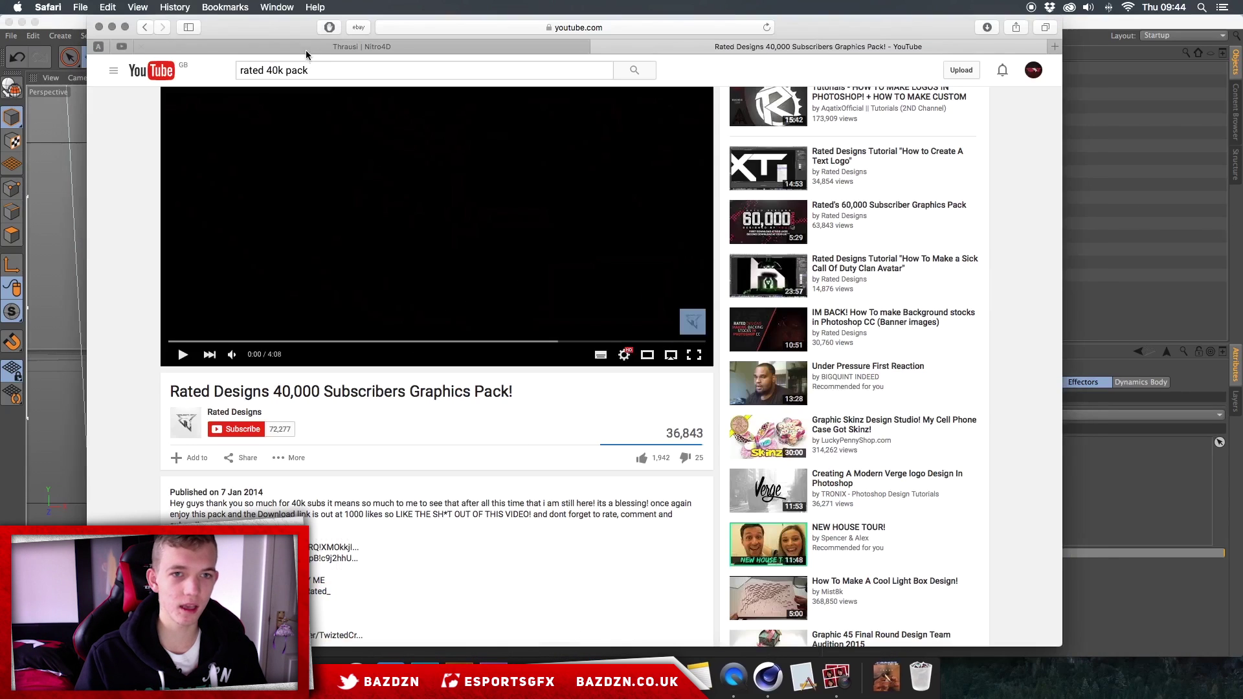
{"action": "left_click", "coordinate": [307, 47]}
{"action": "scroll", "coordinate": [415, 110], "scroll_direction": "up", "scroll_amount": 1}
{"action": "scroll", "coordinate": [415, 110], "scroll_direction": "up", "scroll_amount": 4}
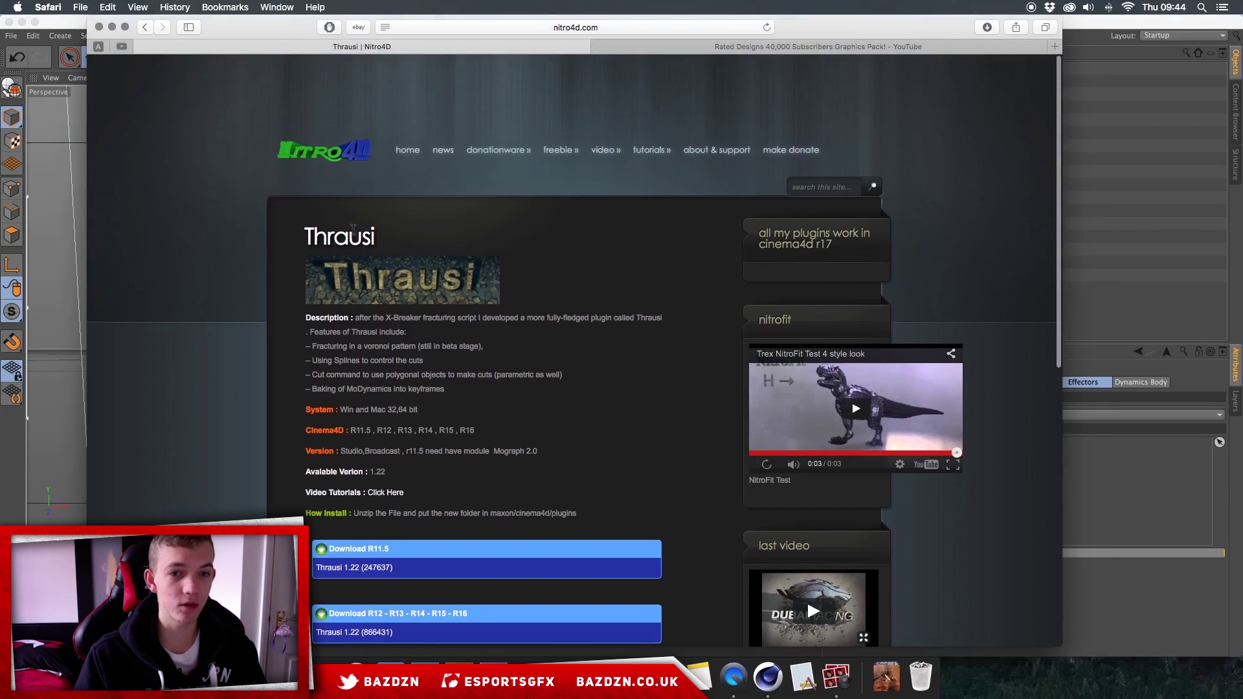
{"action": "scroll", "coordinate": [451, 314], "scroll_direction": "down", "scroll_amount": 3}
{"action": "scroll", "coordinate": [450, 314], "scroll_direction": "down", "scroll_amount": 1}
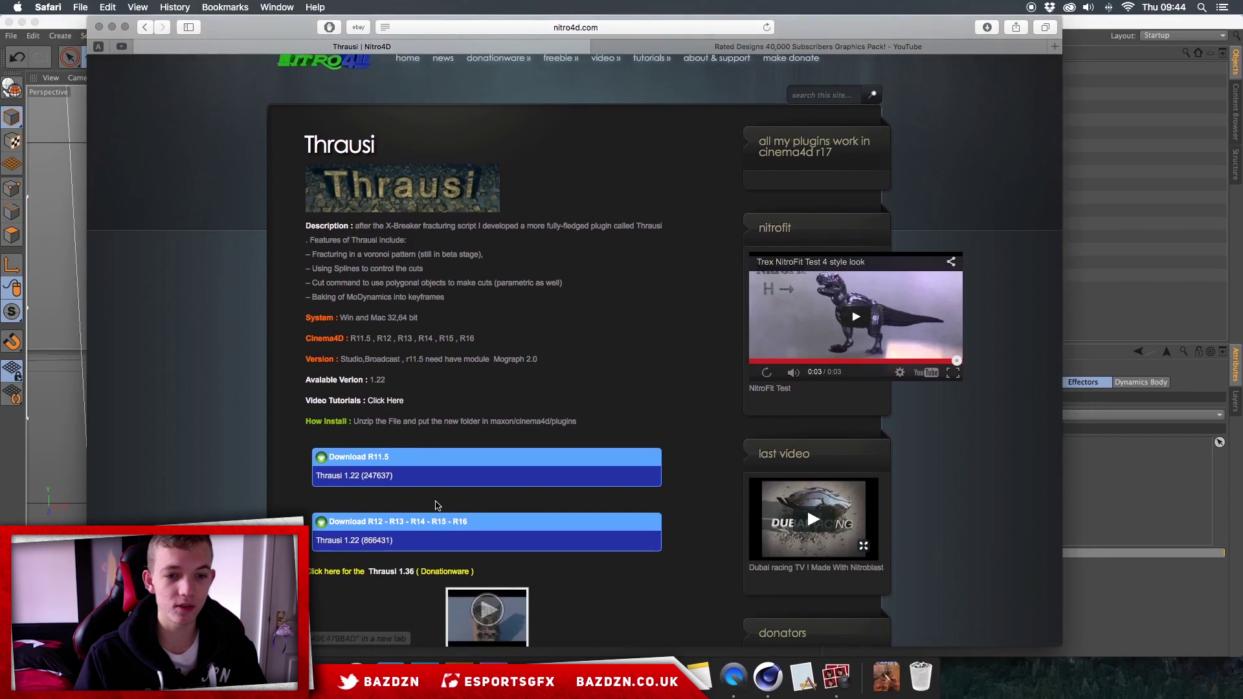
{"action": "scroll", "coordinate": [437, 506], "scroll_direction": "down", "scroll_amount": 3}
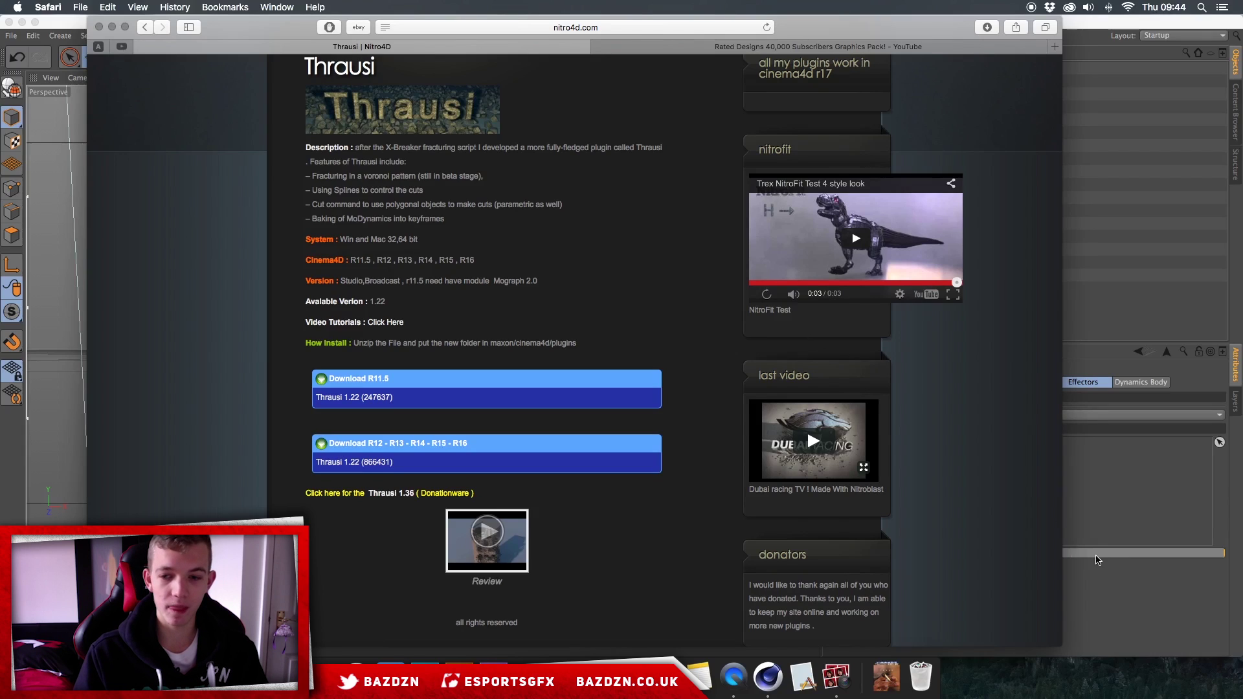
{"action": "left_click", "coordinate": [1133, 526]}
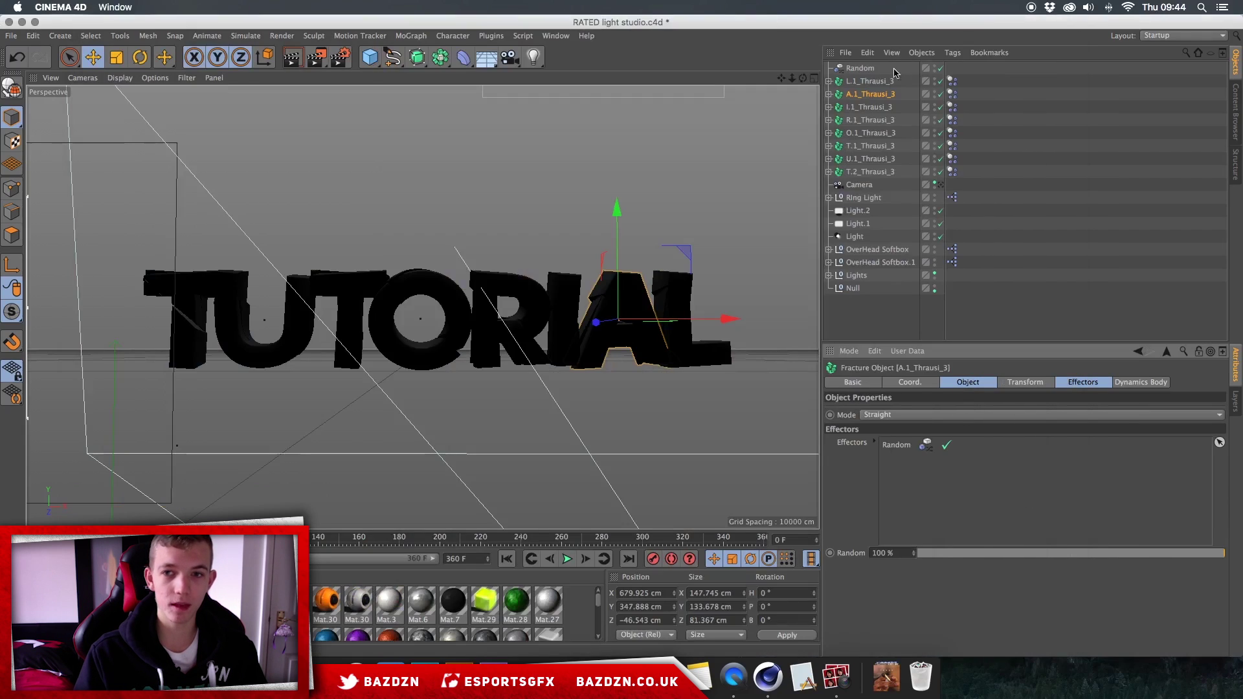
- Check the available Thrausi plugin commands and delete all the fractured letter objects from L.1_Thrausi_3 through T.2_Thrausi_3
{"action": "left_click", "coordinate": [868, 83]}
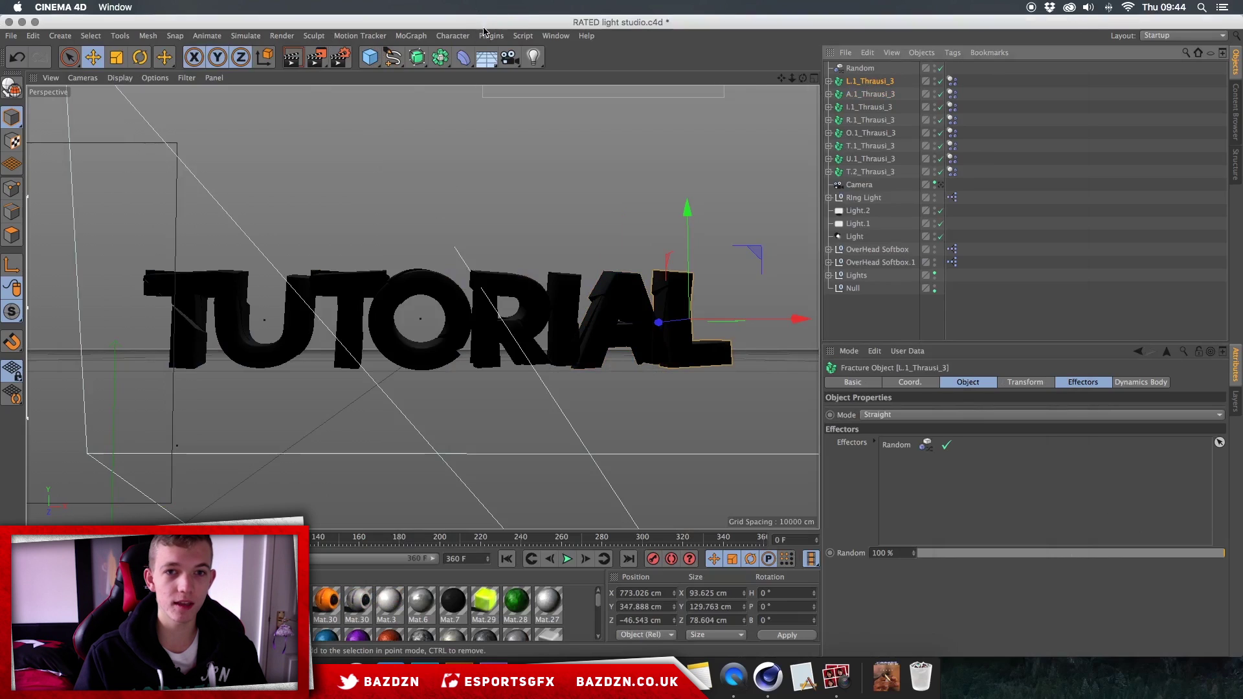
{"action": "left_click", "coordinate": [489, 36]}
{"action": "mouse_move", "coordinate": [543, 73]}
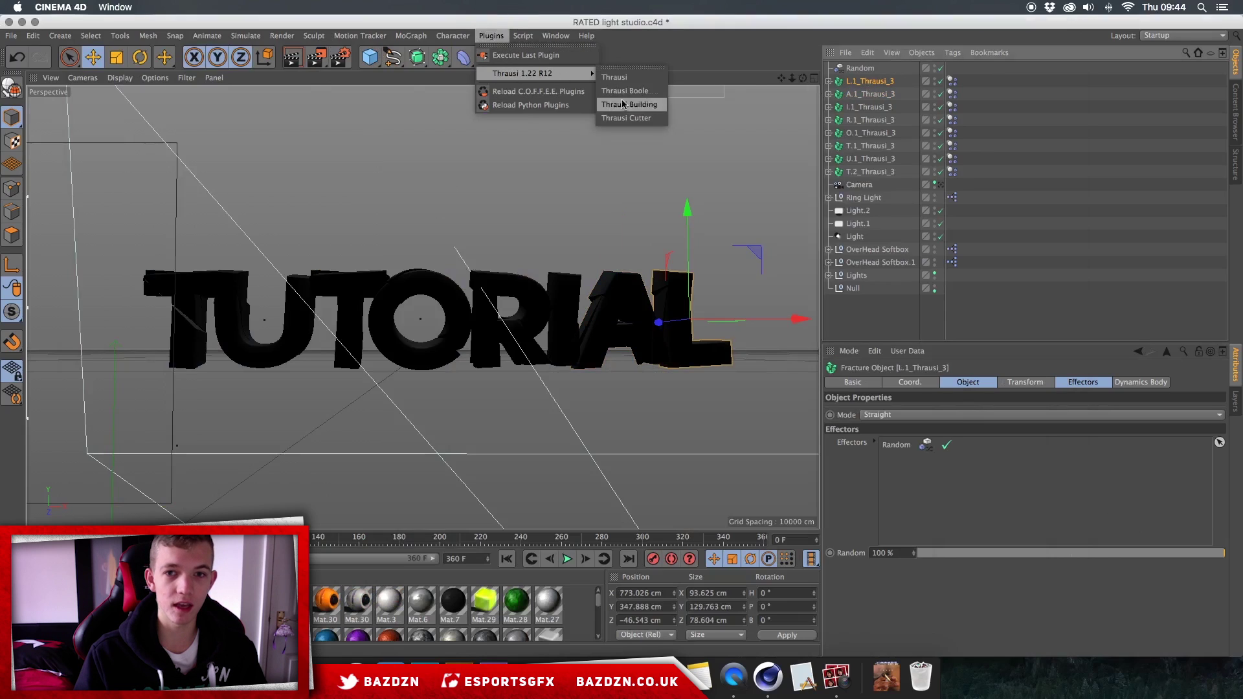
{"action": "key", "text": "Escape"}
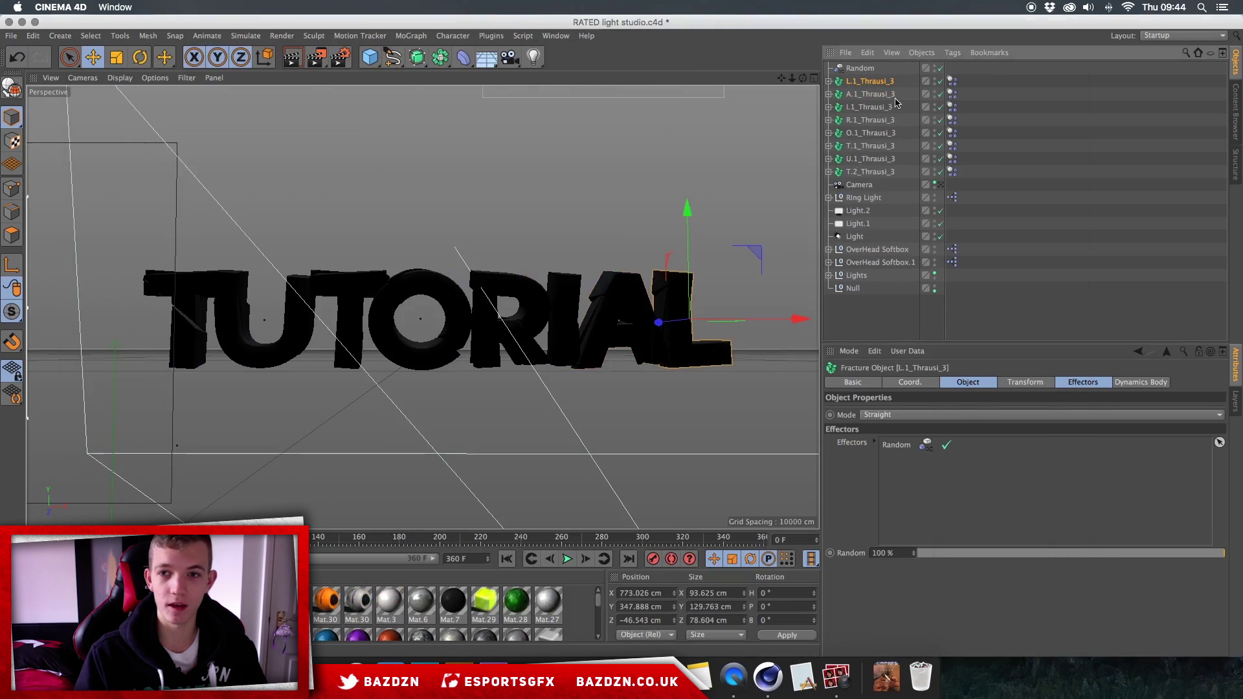
{"action": "left_click", "coordinate": [870, 172], "text": "shift"}
{"action": "key", "text": "Delete"}
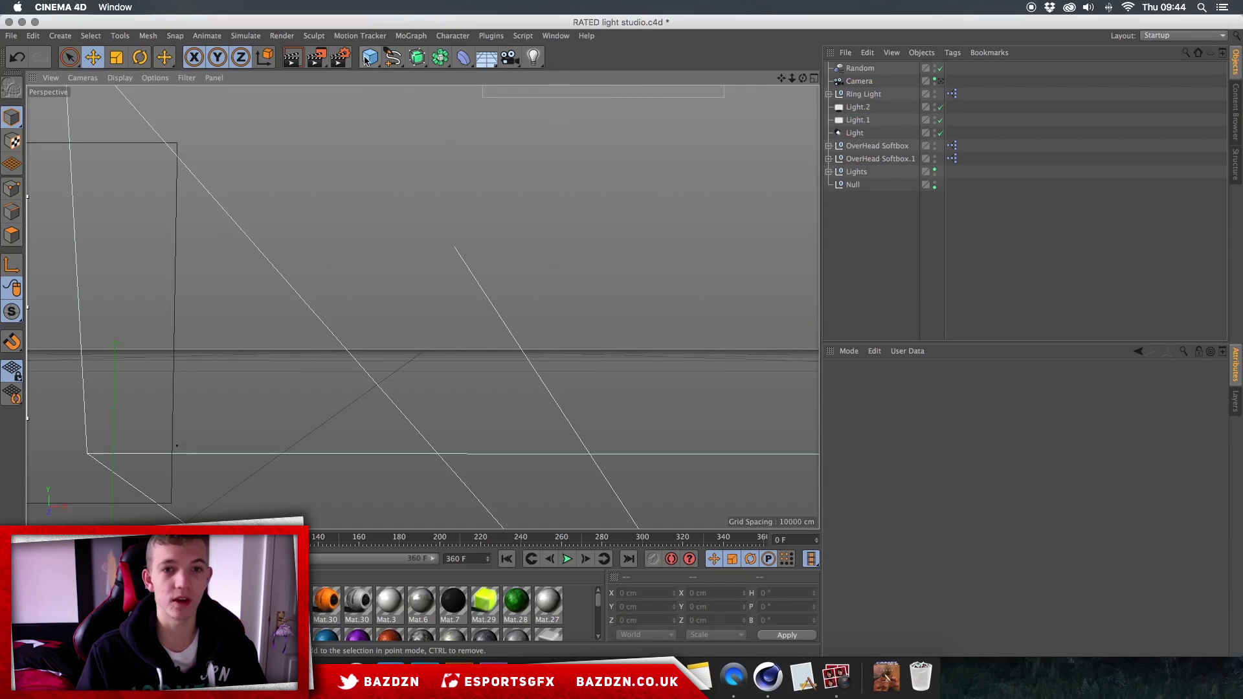
- Add a MoText object and move it to about X 253 cm, Y 316 cm, Z -16 cm
{"action": "left_click", "coordinate": [421, 40]}
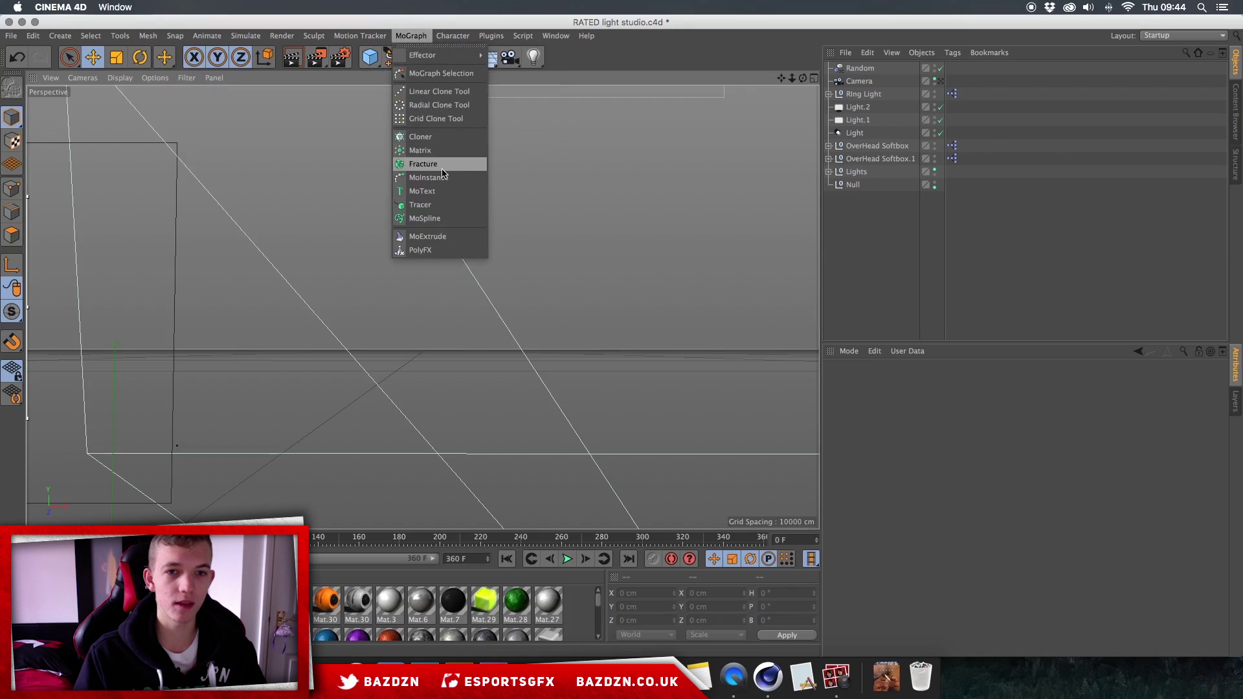
{"action": "left_click", "coordinate": [422, 191]}
{"action": "left_click_drag", "start_coordinate": [387, 448], "coordinate": [650, 237]}
{"action": "left_click_drag", "start_coordinate": [606, 280], "coordinate": [560, 327]}
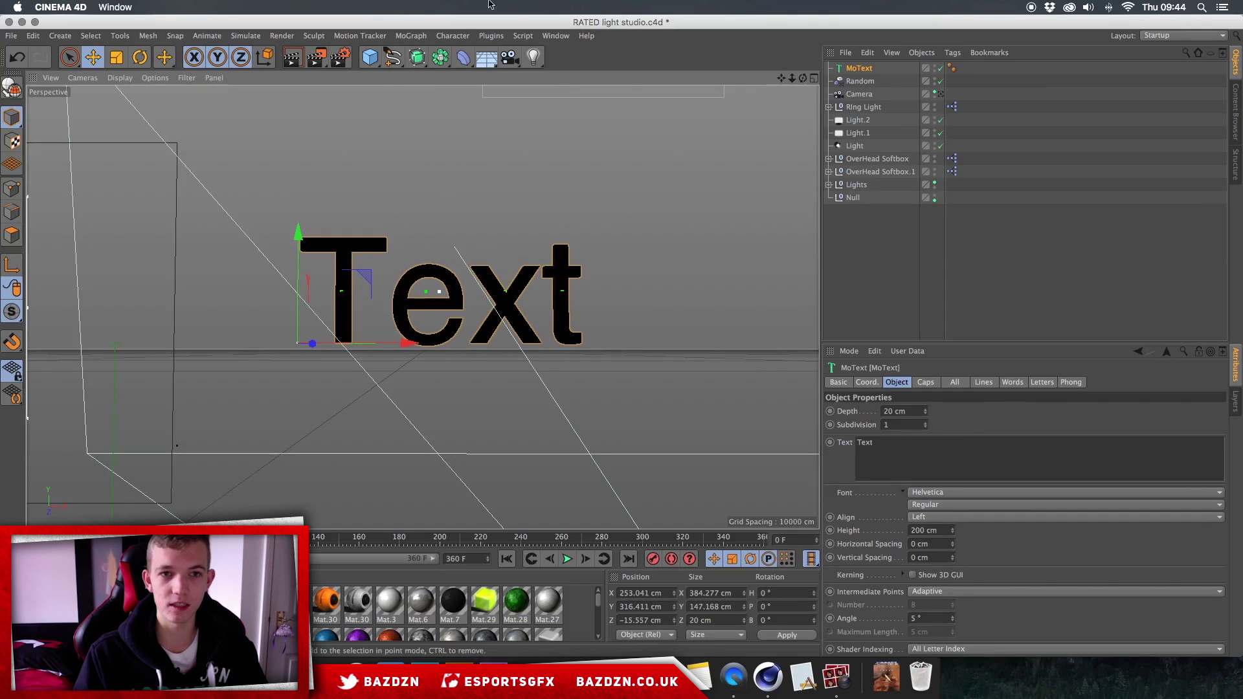
{"action": "left_click", "coordinate": [398, 64]}
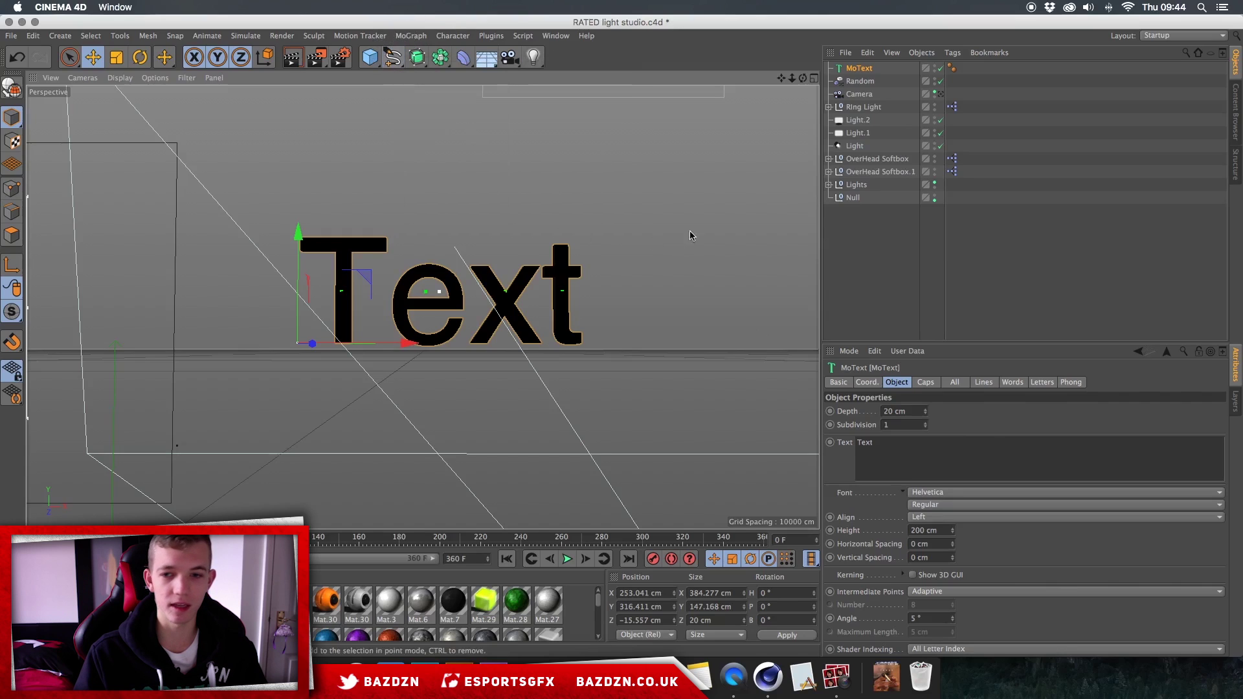
{"action": "left_click", "coordinate": [411, 36]}
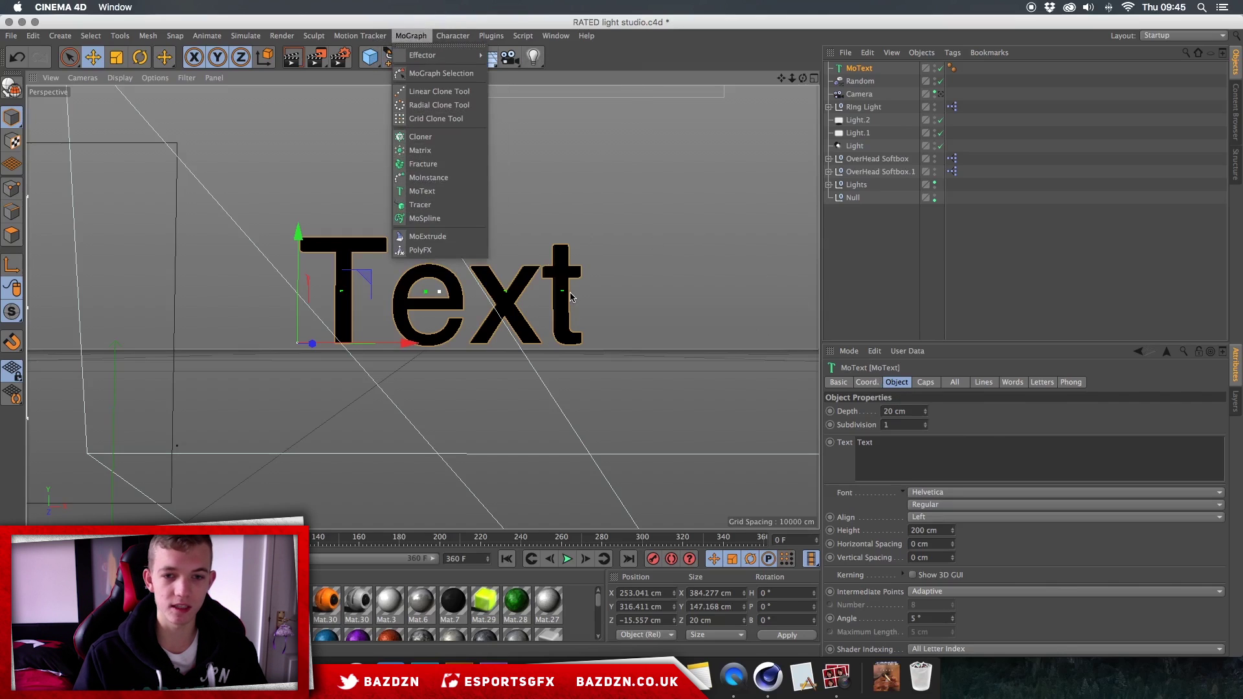
{"action": "left_click", "coordinate": [562, 290]}
- Change the MoText wording to "Tutorial" and move the object to about X 102 cm, Y 323 cm, Z -17 cm
{"action": "left_click", "coordinate": [879, 443]}
{"action": "left_click_drag", "start_coordinate": [880, 443], "coordinate": [852, 442]}
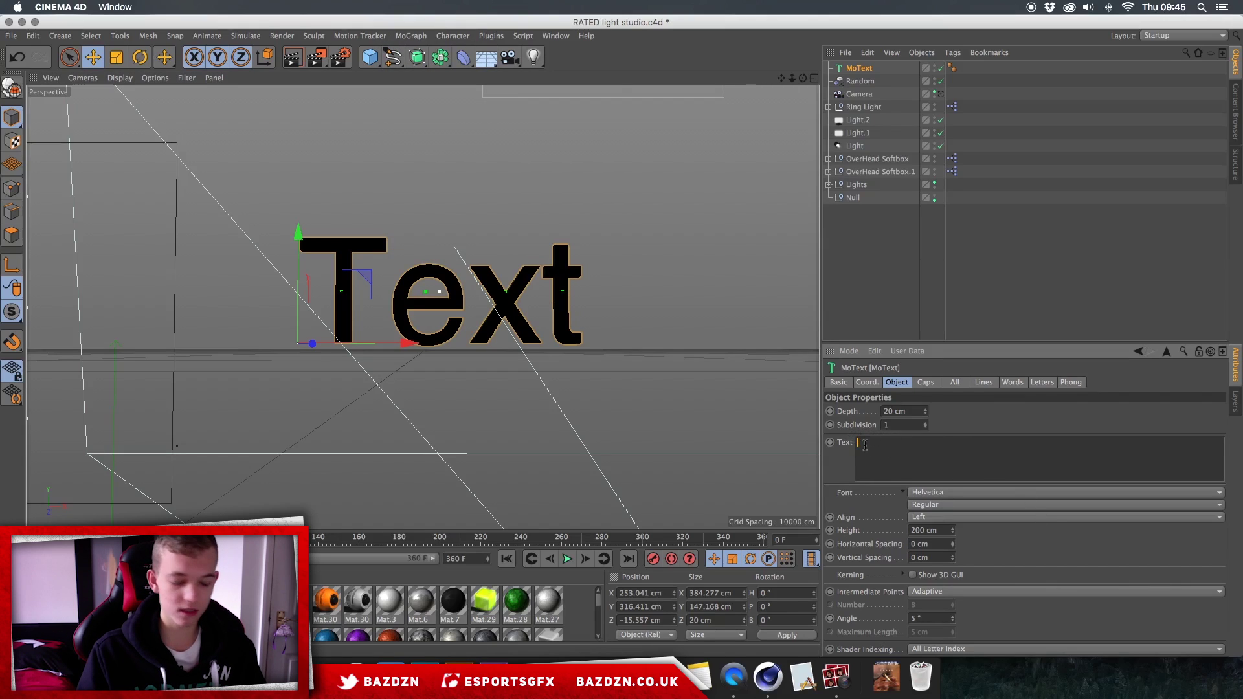
{"action": "type", "text": "Tutor"}
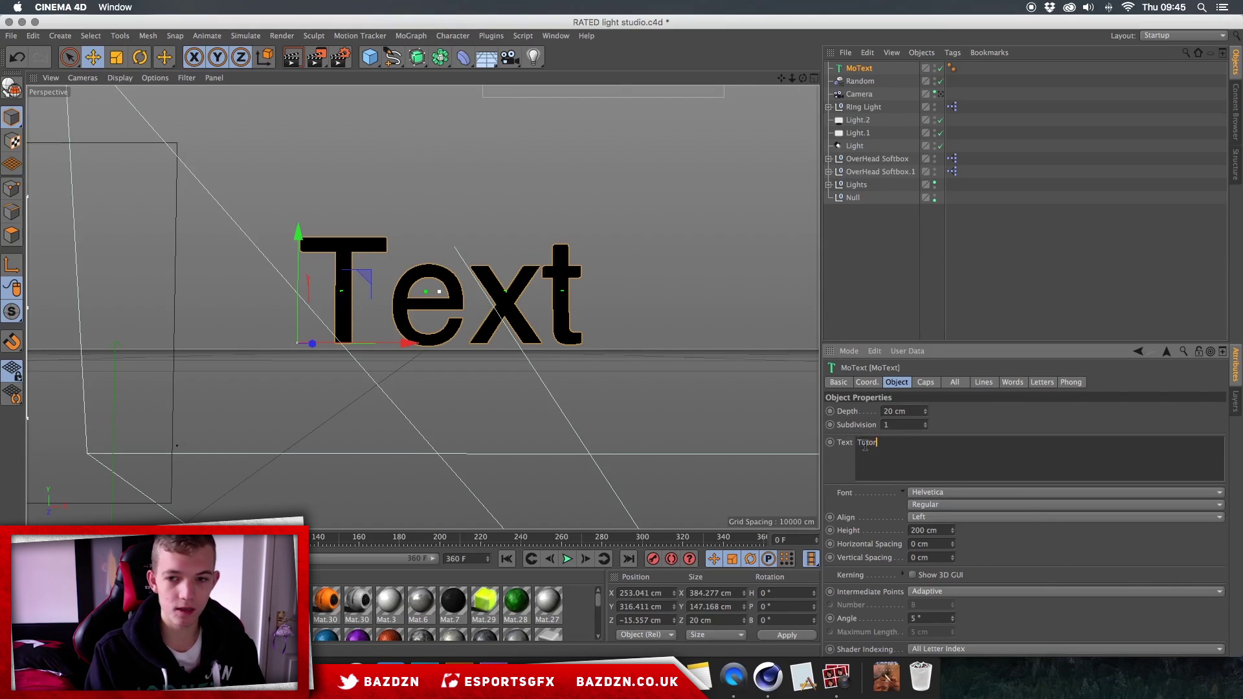
{"action": "type", "text": "ial"}
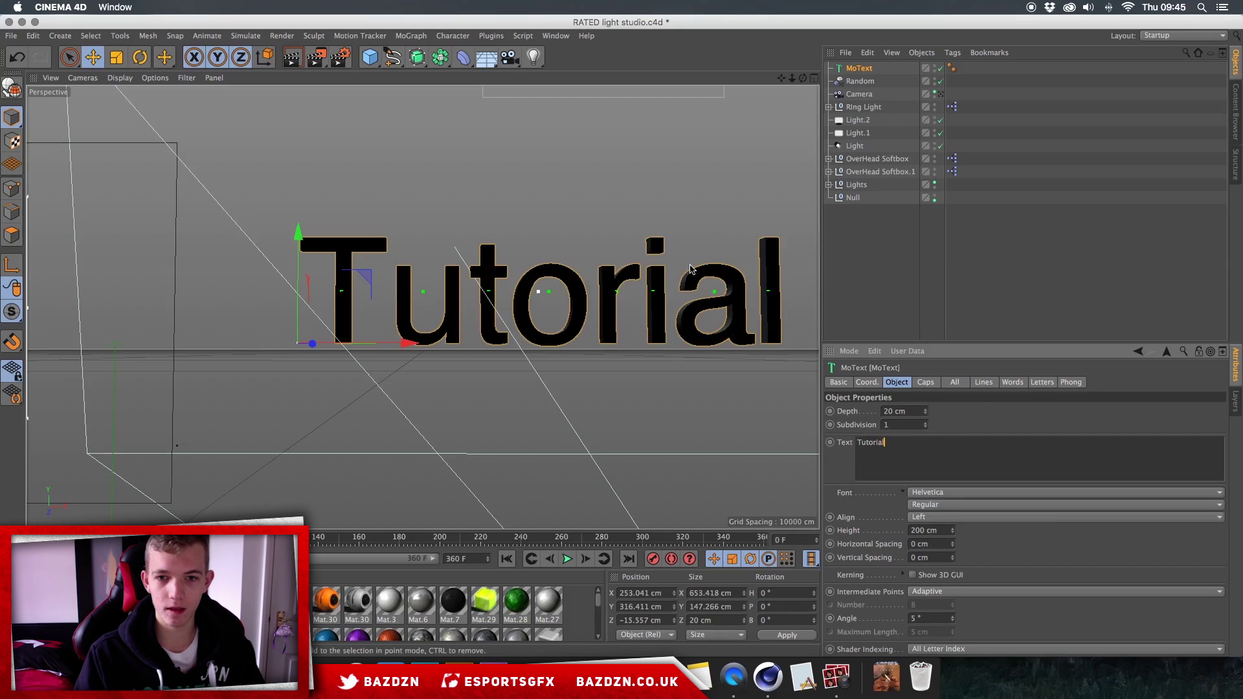
{"action": "left_click_drag", "start_coordinate": [691, 269], "coordinate": [581, 266]}
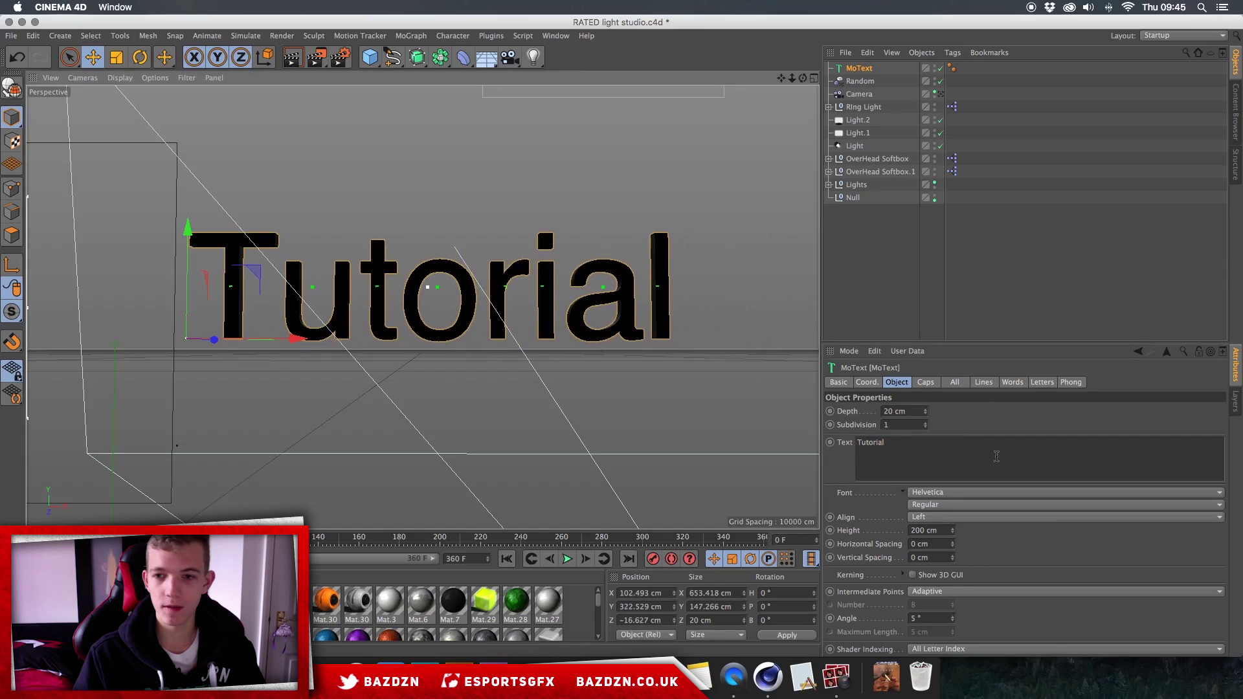
- Set the MoText depth to 60 cm and inspect the letters' thickness from the side
{"action": "double_click", "coordinate": [891, 413]}
{"action": "type", "text": "60"}
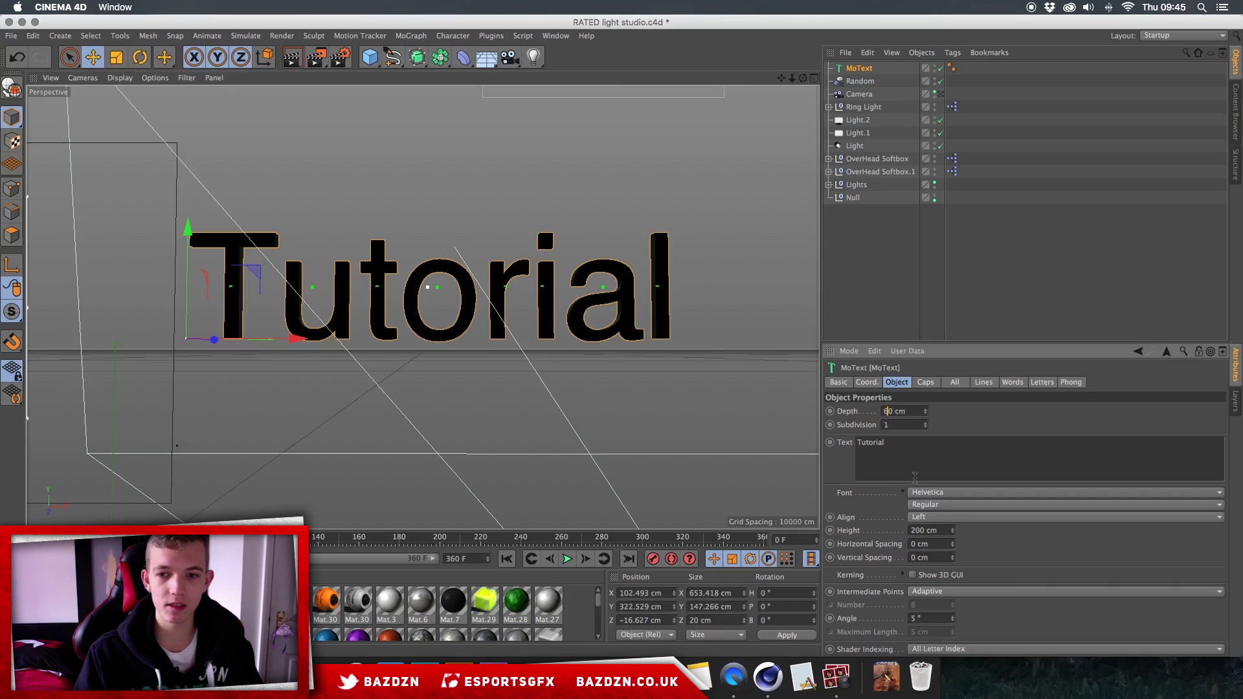
{"action": "key", "text": "Return"}
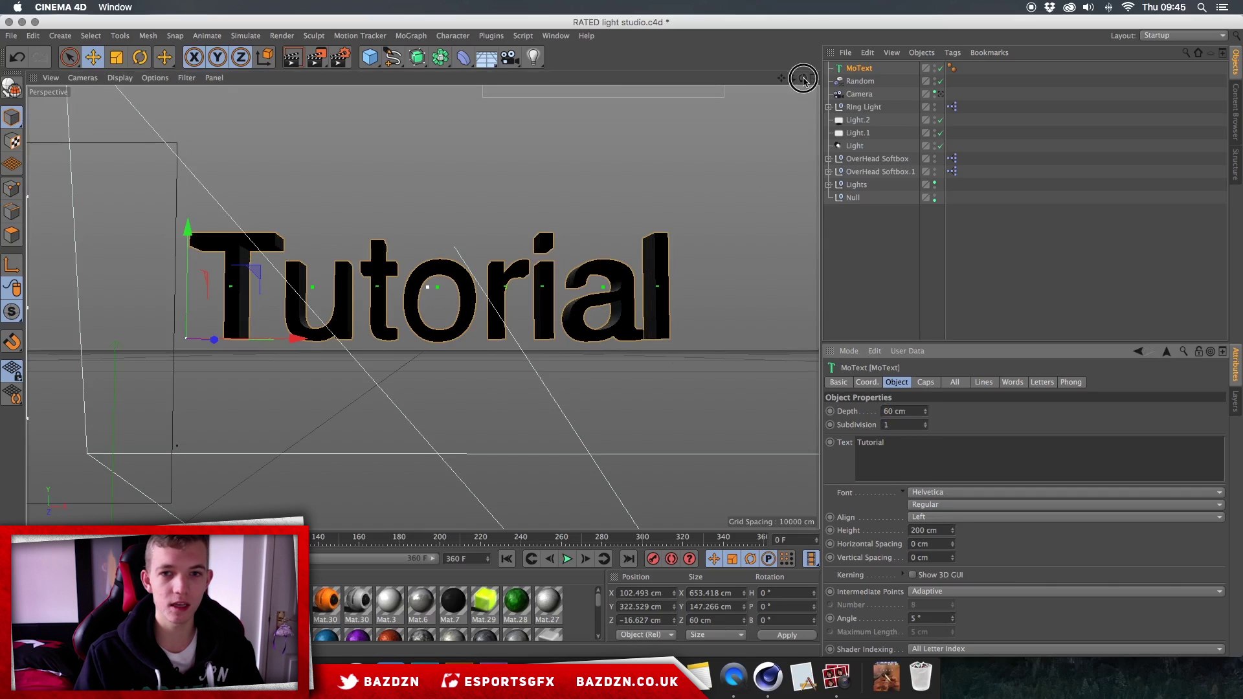
{"action": "left_click_drag", "start_coordinate": [803, 79], "coordinate": [531, 273]}
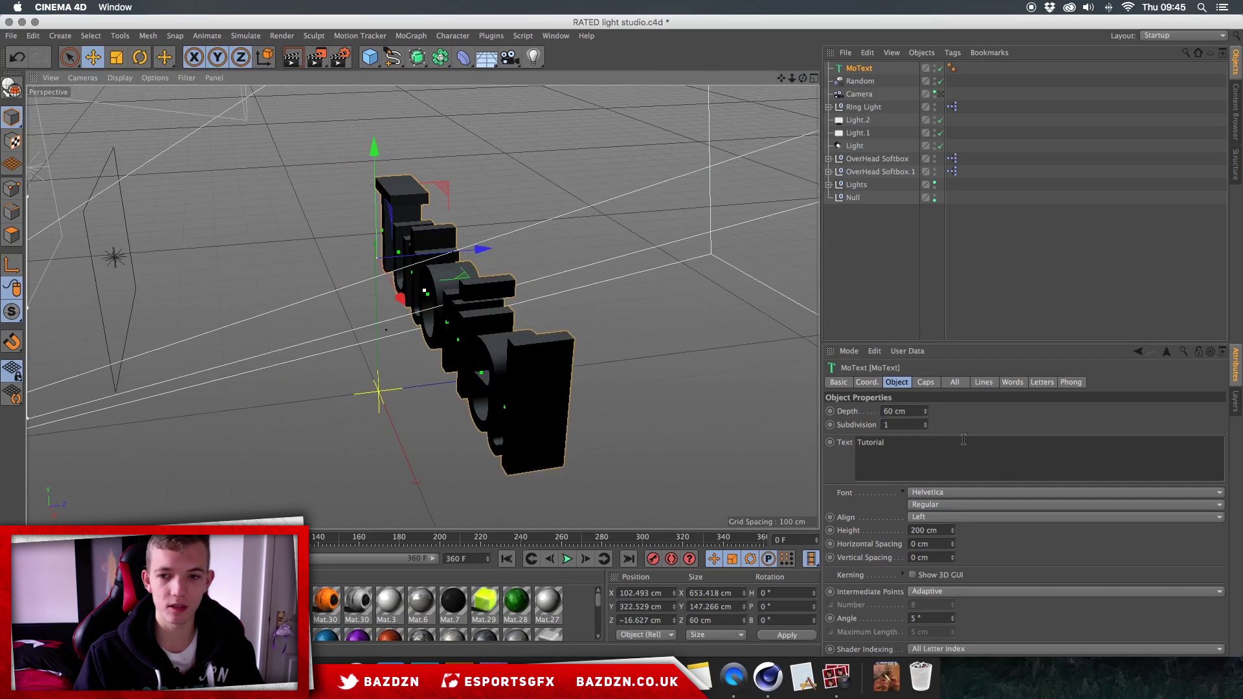
{"action": "mouse_move", "coordinate": [925, 415]}
{"action": "left_mouse_down"}
{"action": "mouse_move", "coordinate": [925, 389]}
{"action": "mouse_move", "coordinate": [925, 428]}
{"action": "mouse_move", "coordinate": [925, 404]}
{"action": "mouse_move", "coordinate": [926, 416]}
{"action": "left_mouse_up"}
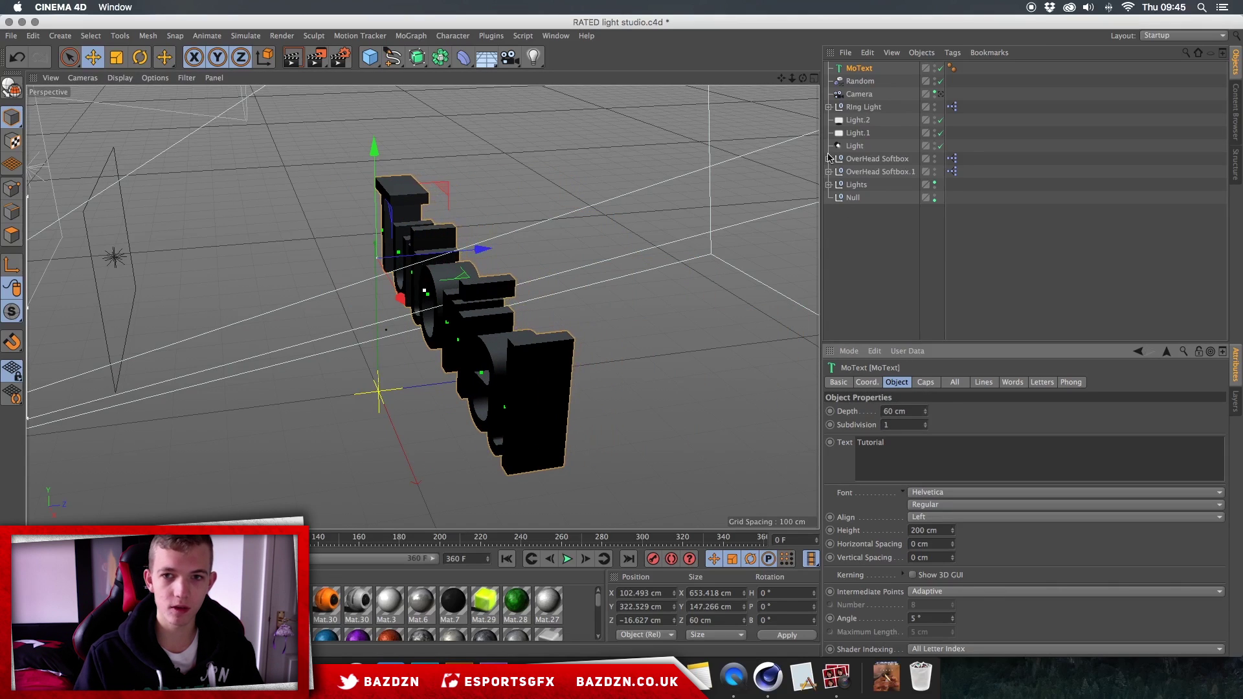
{"action": "left_click_drag", "start_coordinate": [801, 80], "coordinate": [699, 87]}
- Change the MoText font to TYPOGRAPH PRO ExtraBold
{"action": "left_click", "coordinate": [935, 493]}
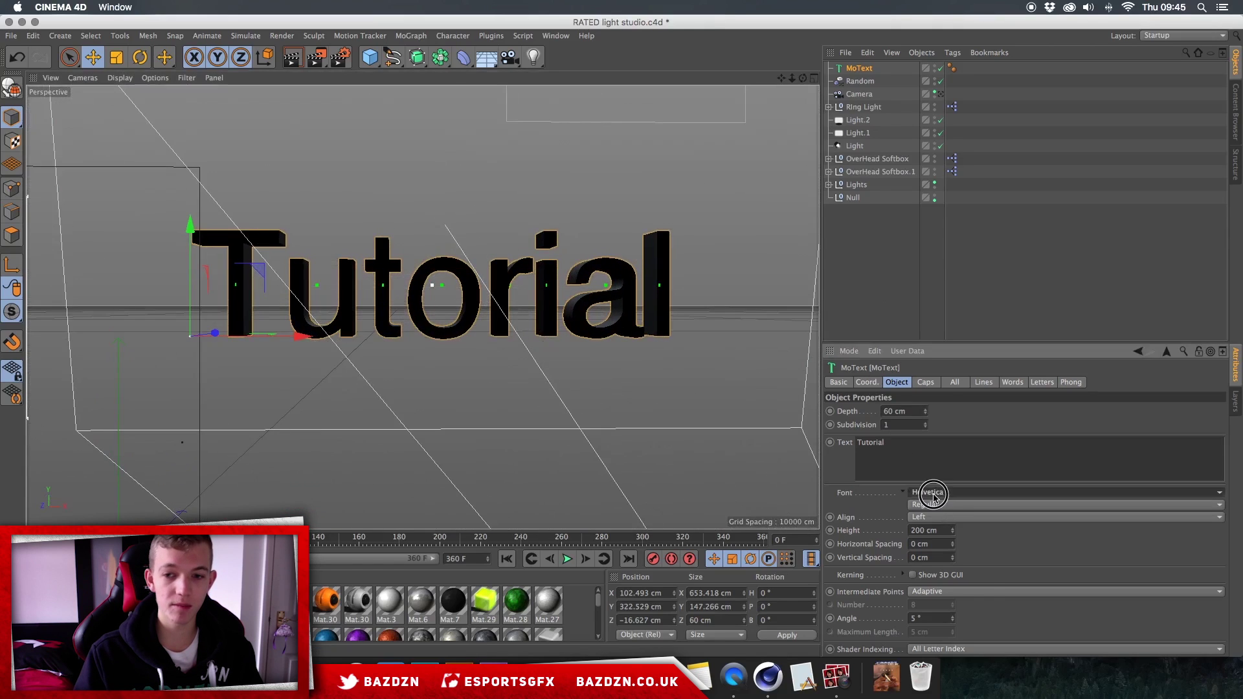
{"action": "scroll", "coordinate": [939, 470], "scroll_direction": "down", "scroll_amount": 5}
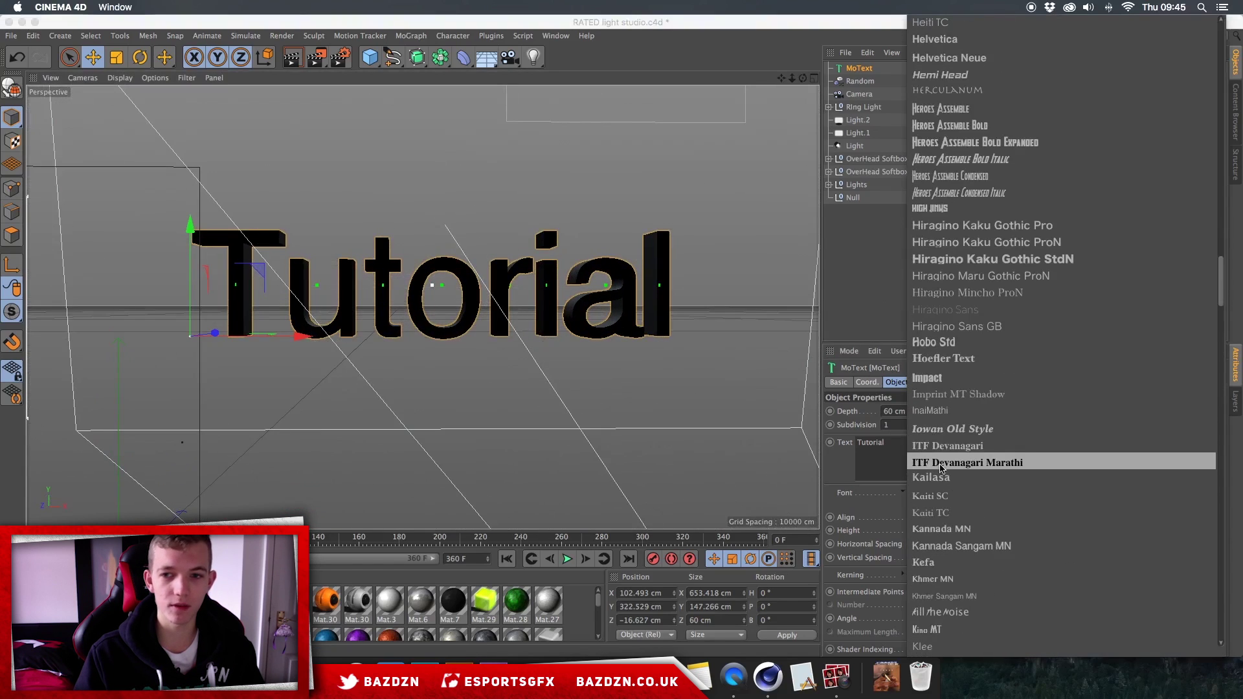
{"action": "scroll", "coordinate": [940, 469], "scroll_direction": "down", "scroll_amount": 10}
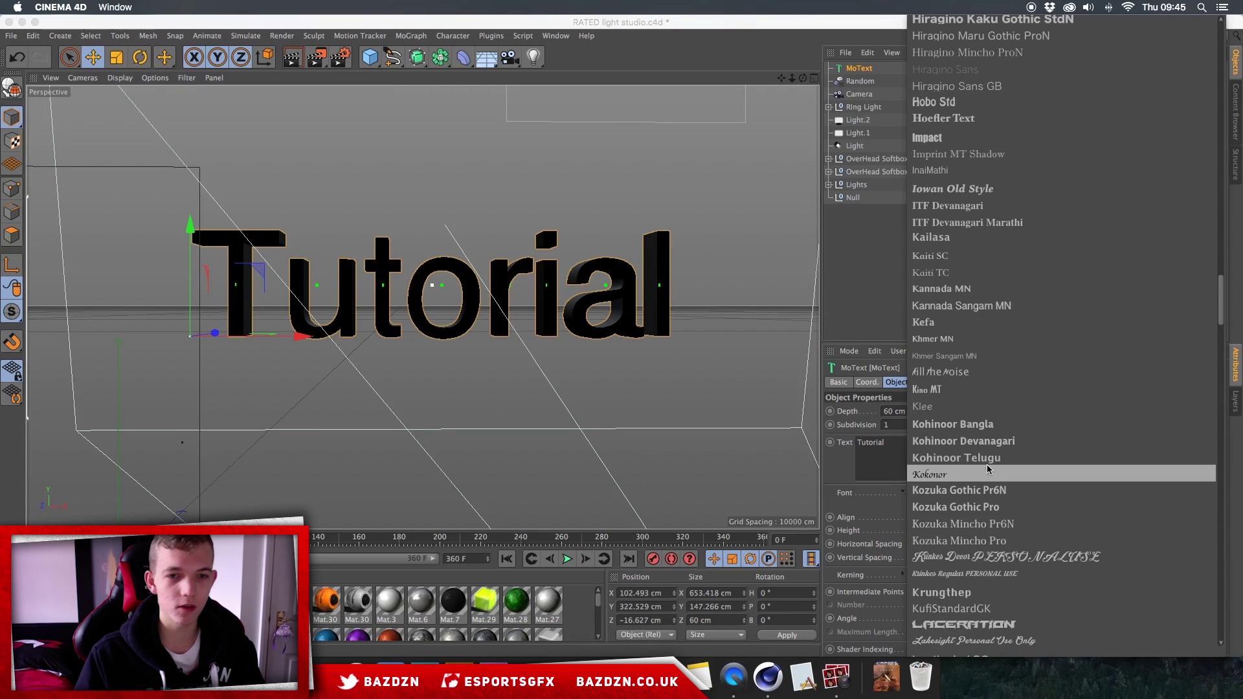
{"action": "scroll", "coordinate": [1044, 452], "scroll_direction": "down", "scroll_amount": 20}
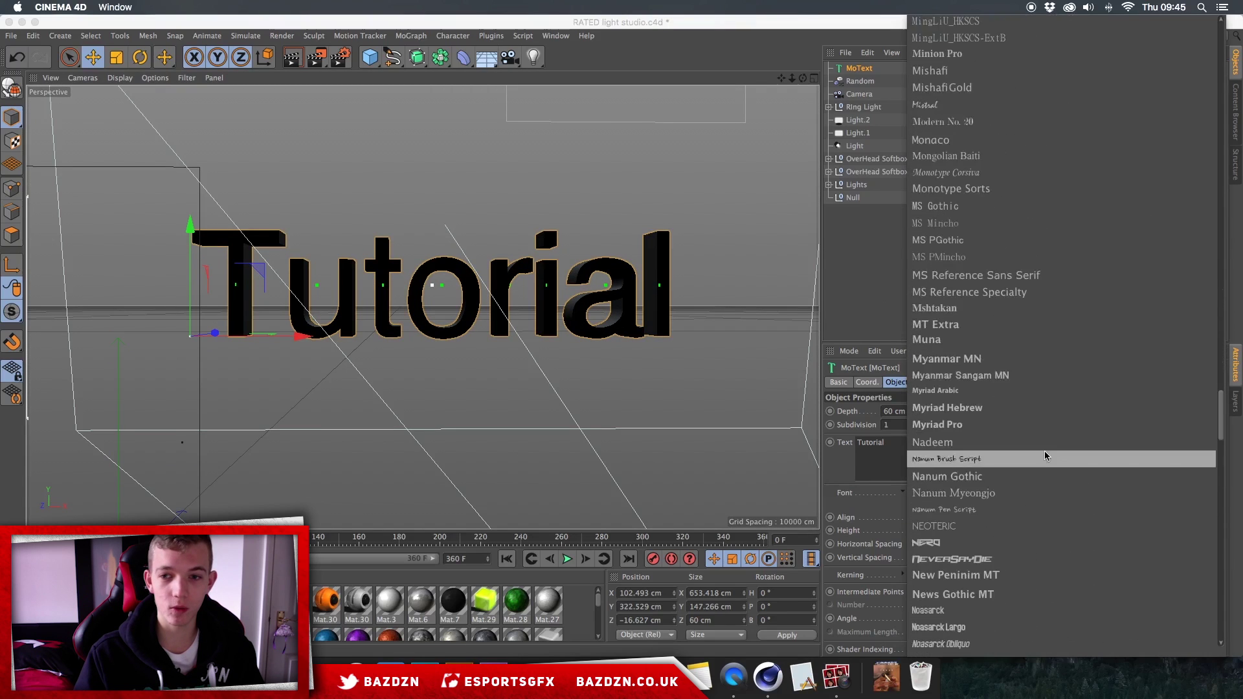
{"action": "scroll", "coordinate": [1045, 451], "scroll_direction": "down", "scroll_amount": 20}
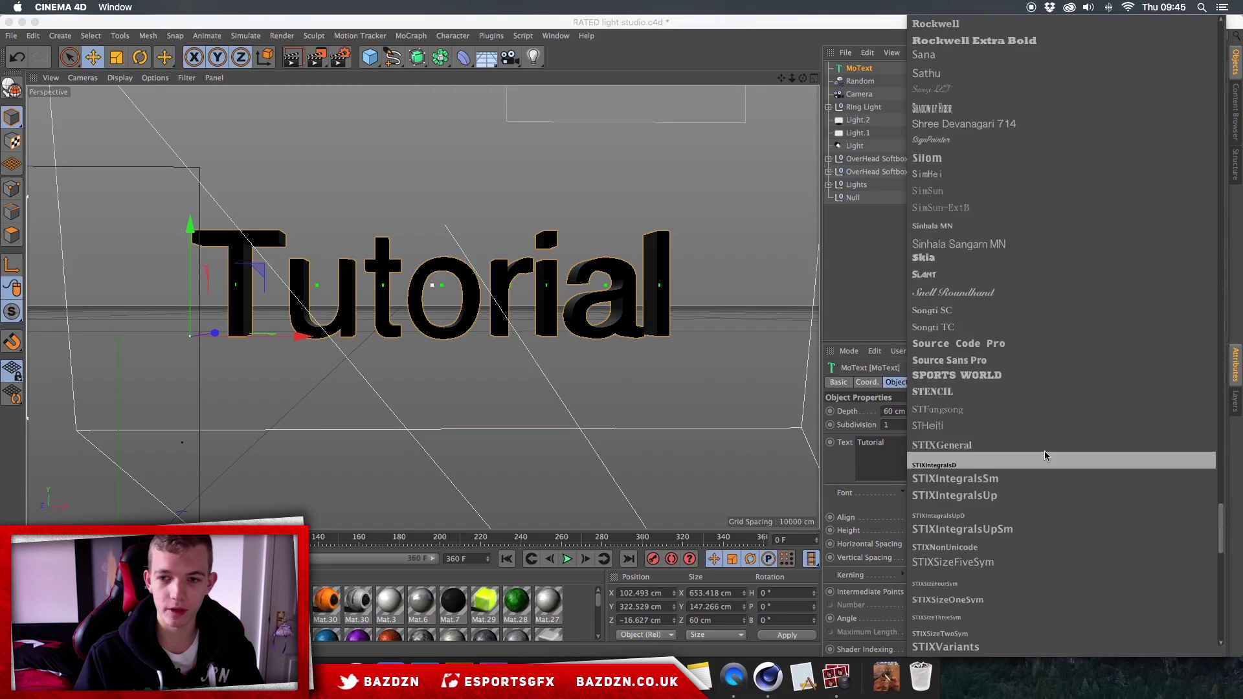
{"action": "scroll", "coordinate": [1044, 451], "scroll_direction": "down", "scroll_amount": 10}
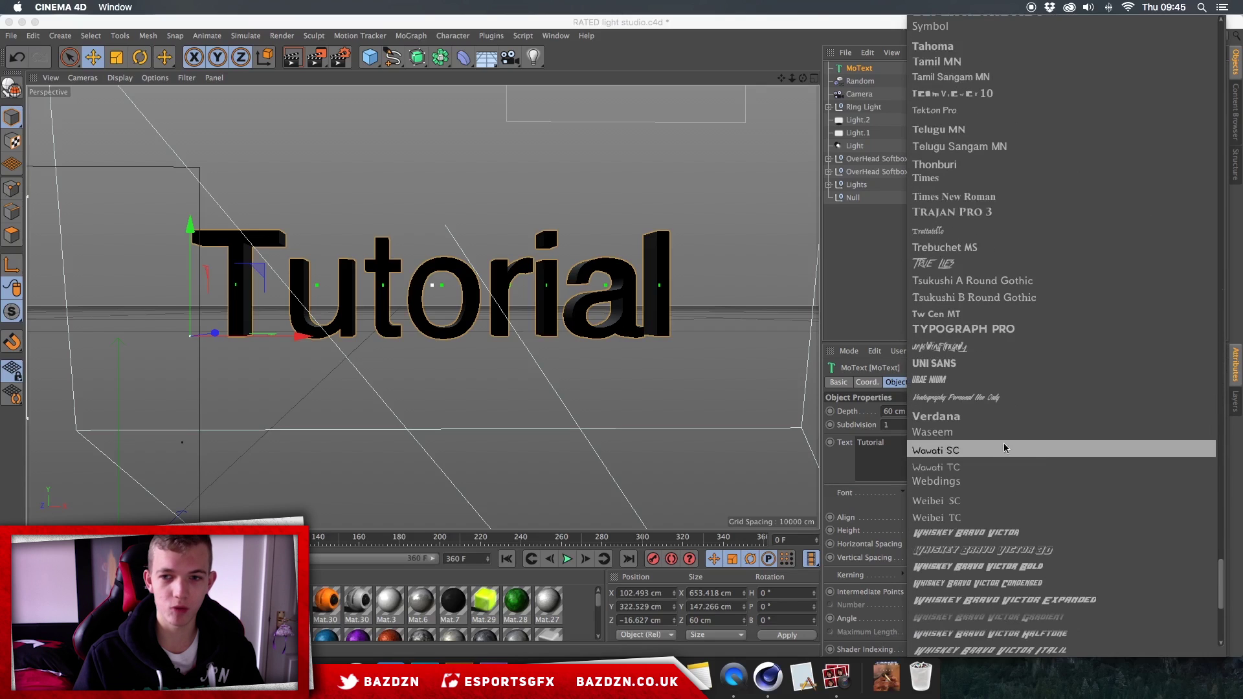
{"action": "scroll", "coordinate": [1009, 421], "scroll_direction": "up", "scroll_amount": 8}
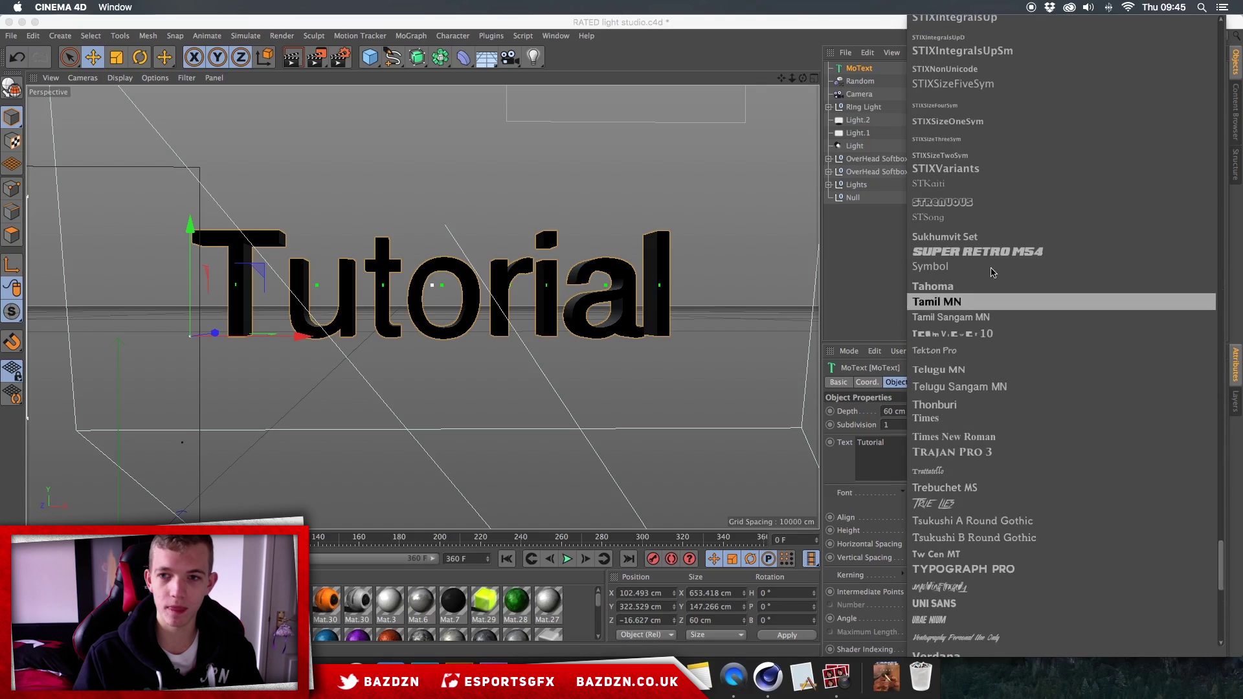
{"action": "scroll", "coordinate": [994, 301], "scroll_direction": "down", "scroll_amount": 2}
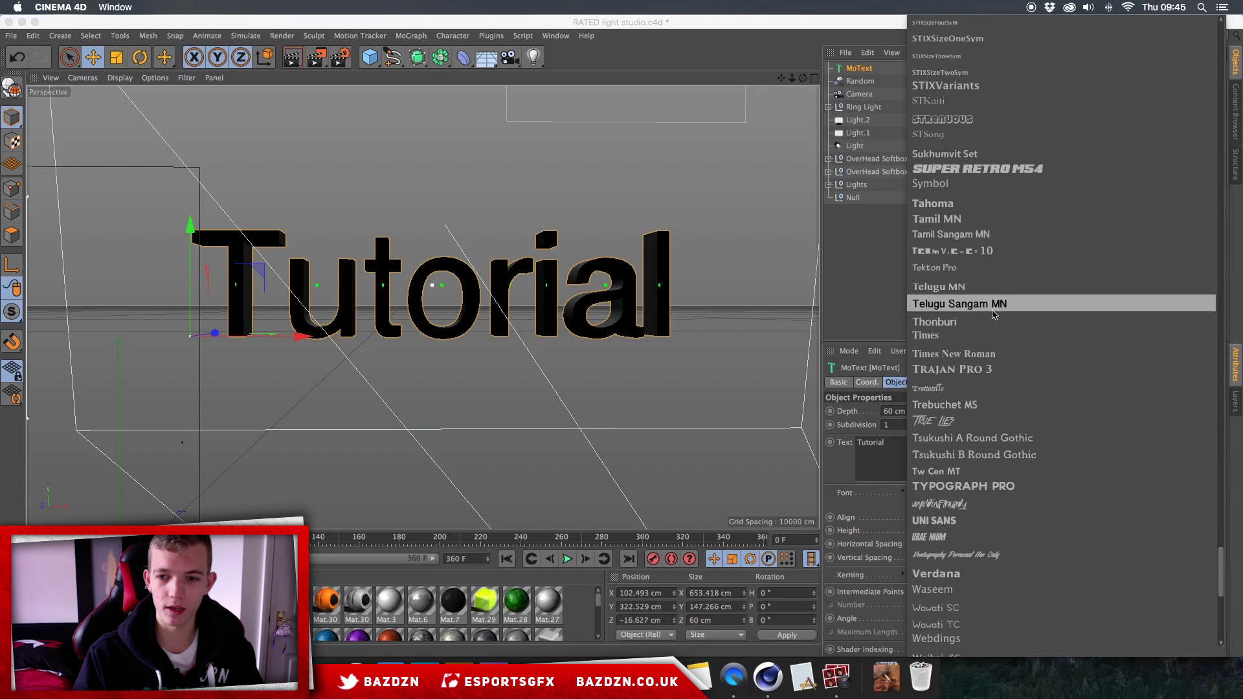
{"action": "left_click", "coordinate": [1008, 492]}
- Scale the MoText down to about 832 cm wide and move it to about X 6 cm, Y 334 cm, Z -14 cm
{"action": "left_click_drag", "start_coordinate": [722, 288], "coordinate": [555, 280]}
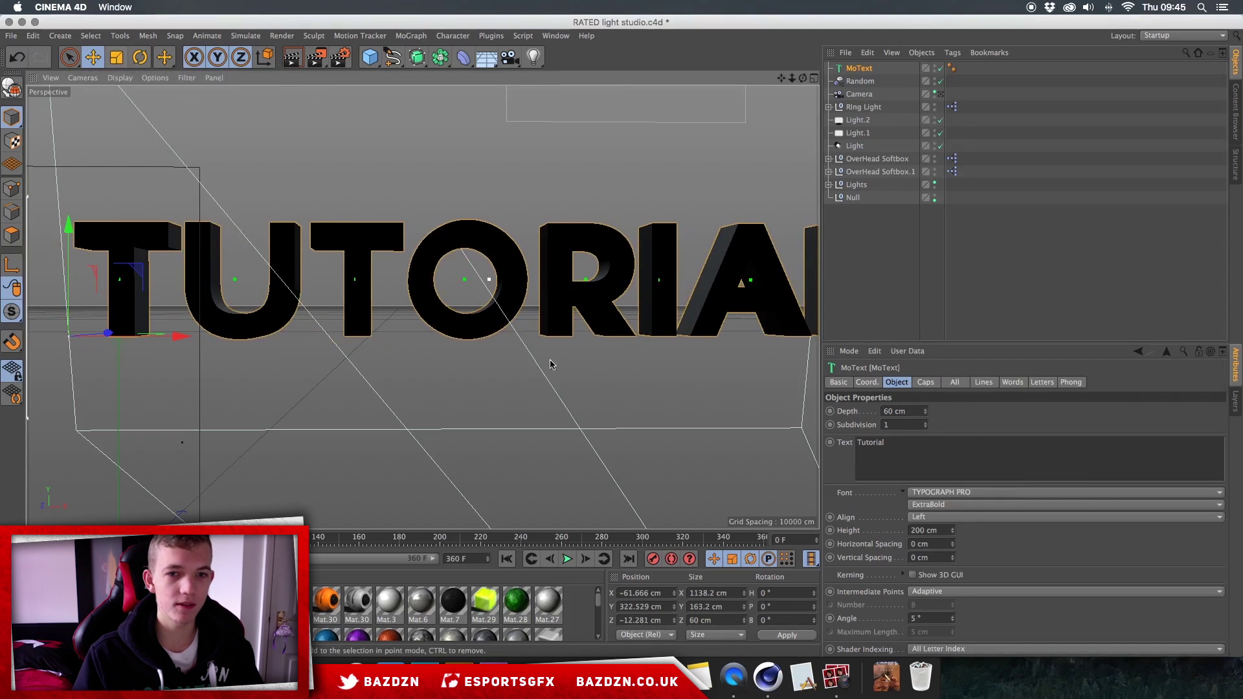
{"action": "left_click", "coordinate": [114, 58]}
{"action": "left_click_drag", "start_coordinate": [663, 264], "coordinate": [604, 278]}
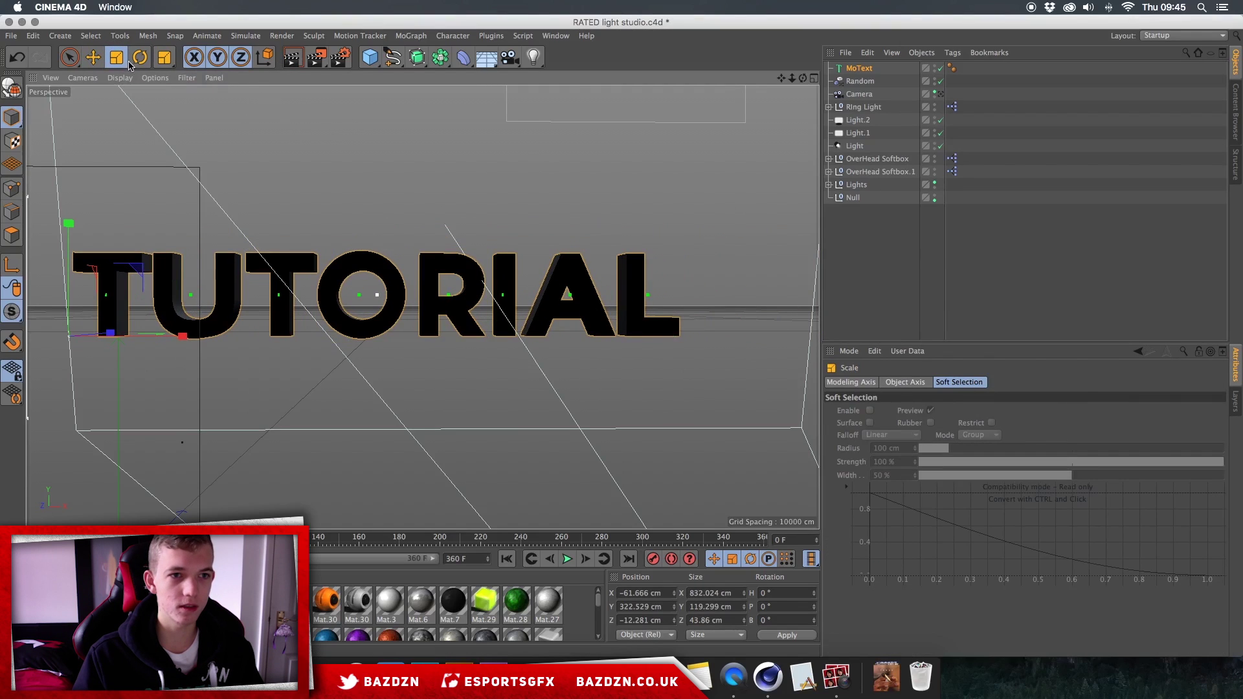
{"action": "left_click", "coordinate": [92, 57]}
{"action": "left_click_drag", "start_coordinate": [399, 288], "coordinate": [449, 280]}
- Set both the start and end caps of the MoText to Fillet Cap
{"action": "left_click", "coordinate": [860, 68]}
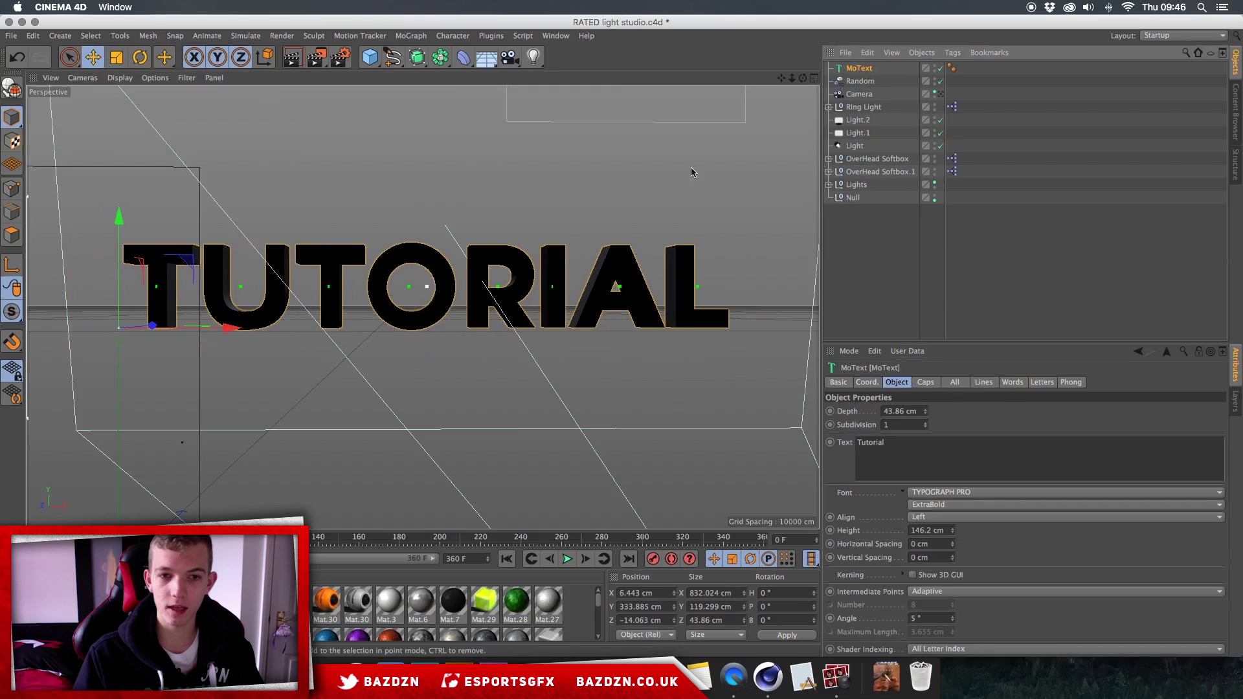
{"action": "left_click", "coordinate": [924, 382]}
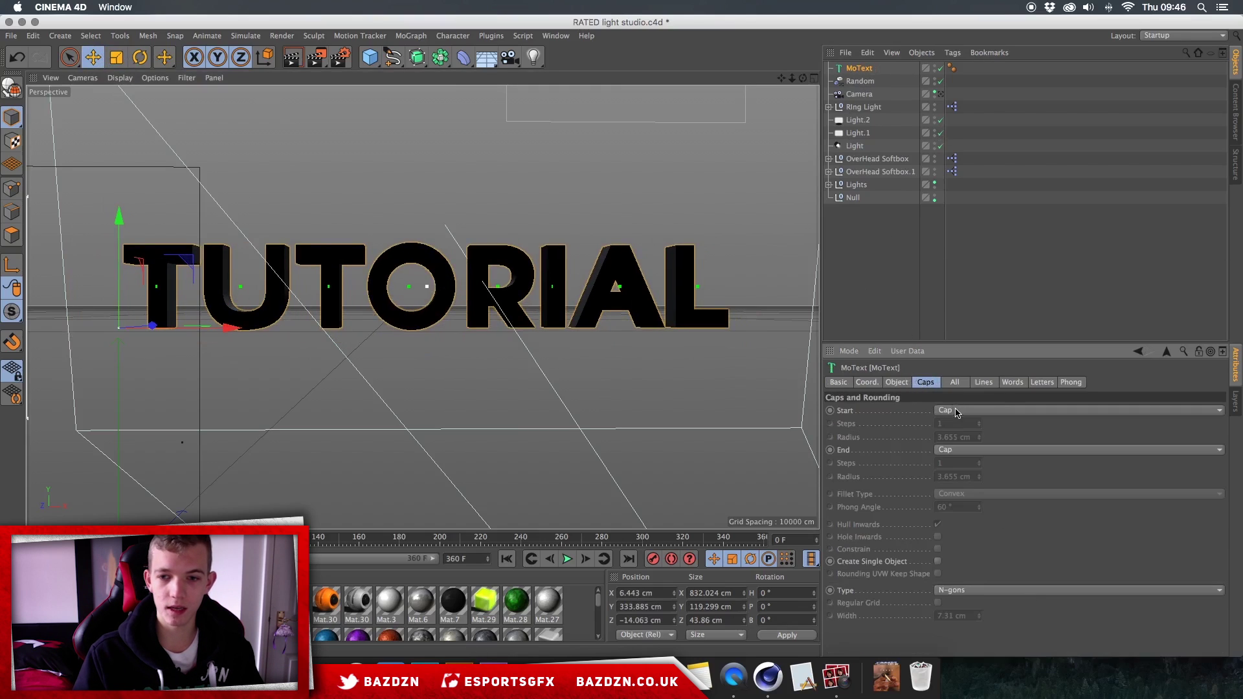
{"action": "left_click", "coordinate": [950, 412]}
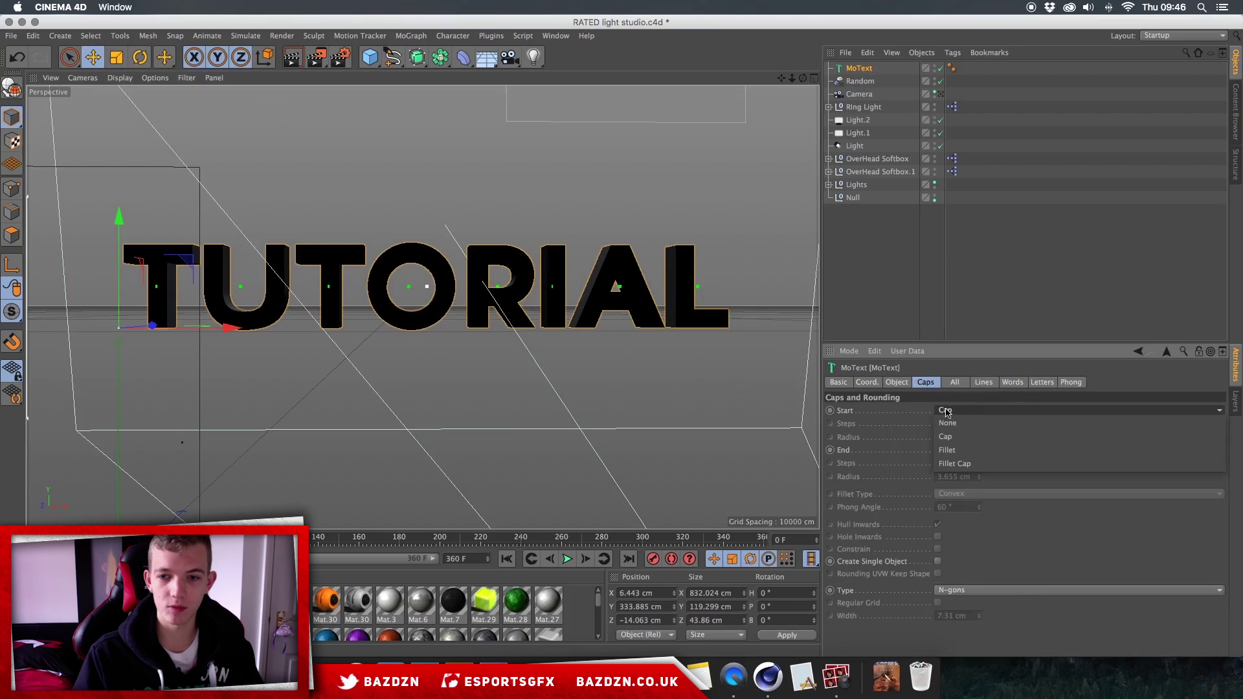
{"action": "left_click", "coordinate": [976, 463]}
{"action": "left_click", "coordinate": [945, 449]}
{"action": "left_click", "coordinate": [956, 505]}
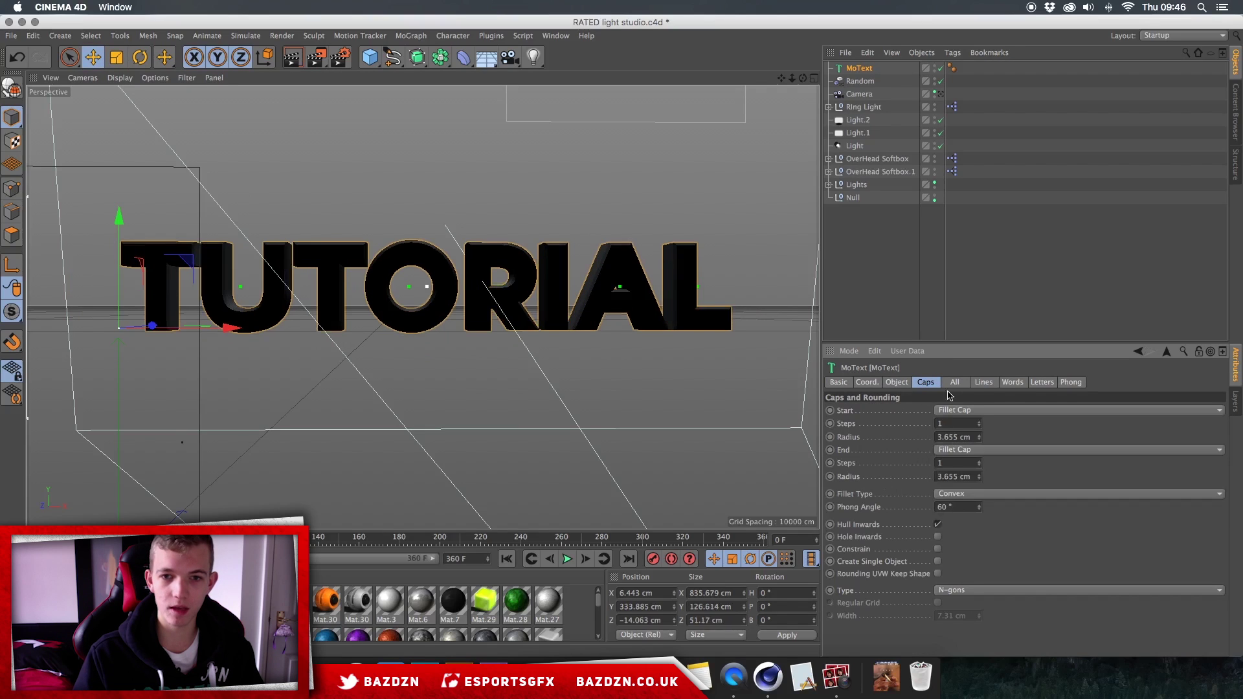
- Set the fillet radius of the MoText's start and end caps to 2 cm
{"action": "scroll", "coordinate": [422, 307], "scroll_direction": "up", "scroll_amount": 5}
{"action": "scroll", "coordinate": [422, 307], "scroll_direction": "up", "scroll_amount": 5}
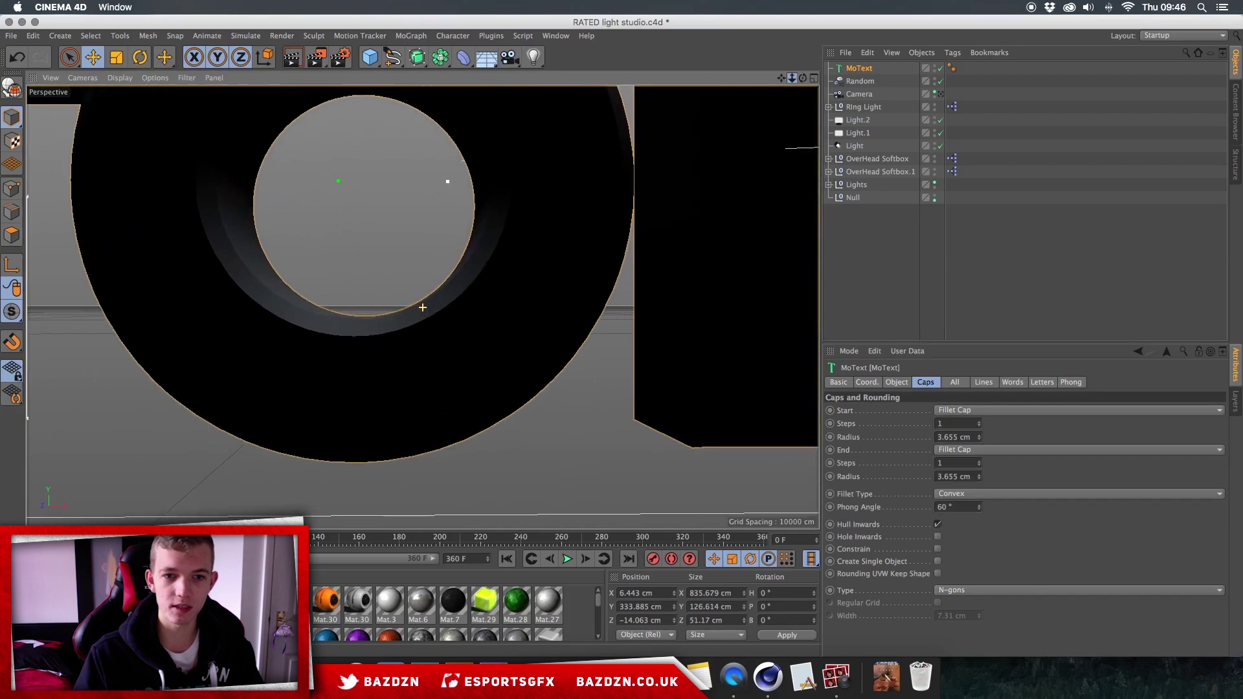
{"action": "left_click_drag", "start_coordinate": [453, 310], "coordinate": [367, 299], "text": "alt"}
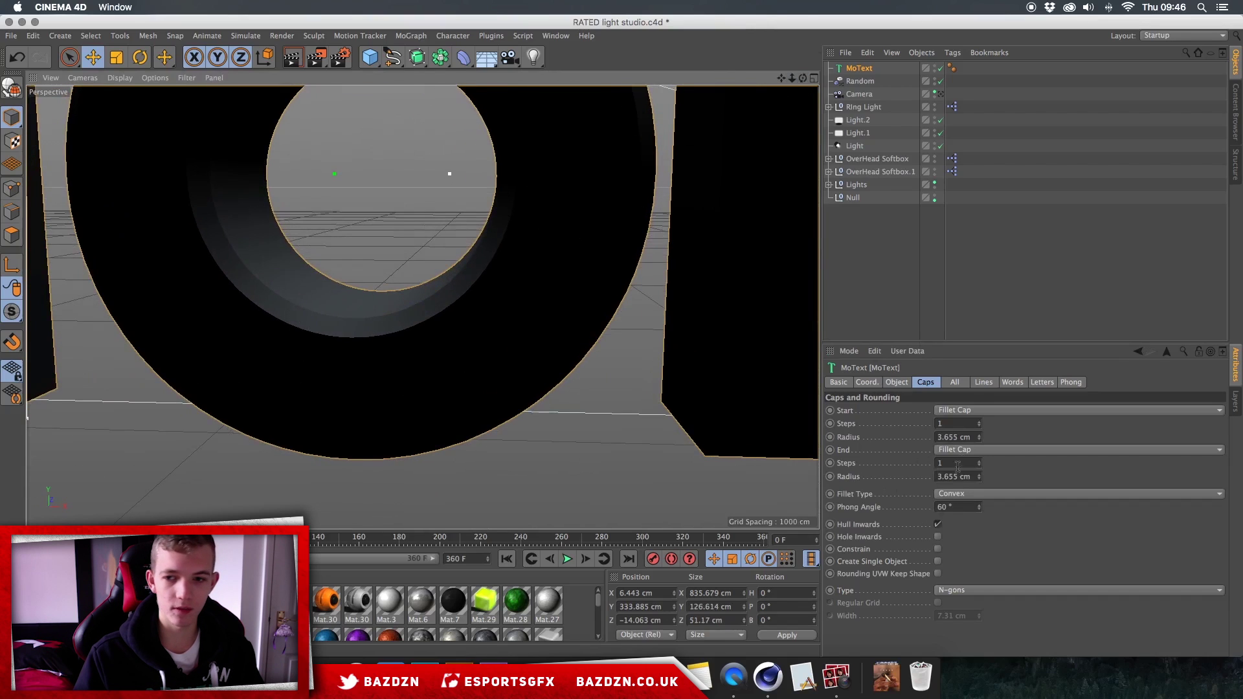
{"action": "mouse_move", "coordinate": [978, 437]}
{"action": "left_mouse_down"}
{"action": "mouse_move", "coordinate": [978, 473]}
{"action": "mouse_move", "coordinate": [978, 428]}
{"action": "mouse_move", "coordinate": [978, 443]}
{"action": "left_mouse_up"}
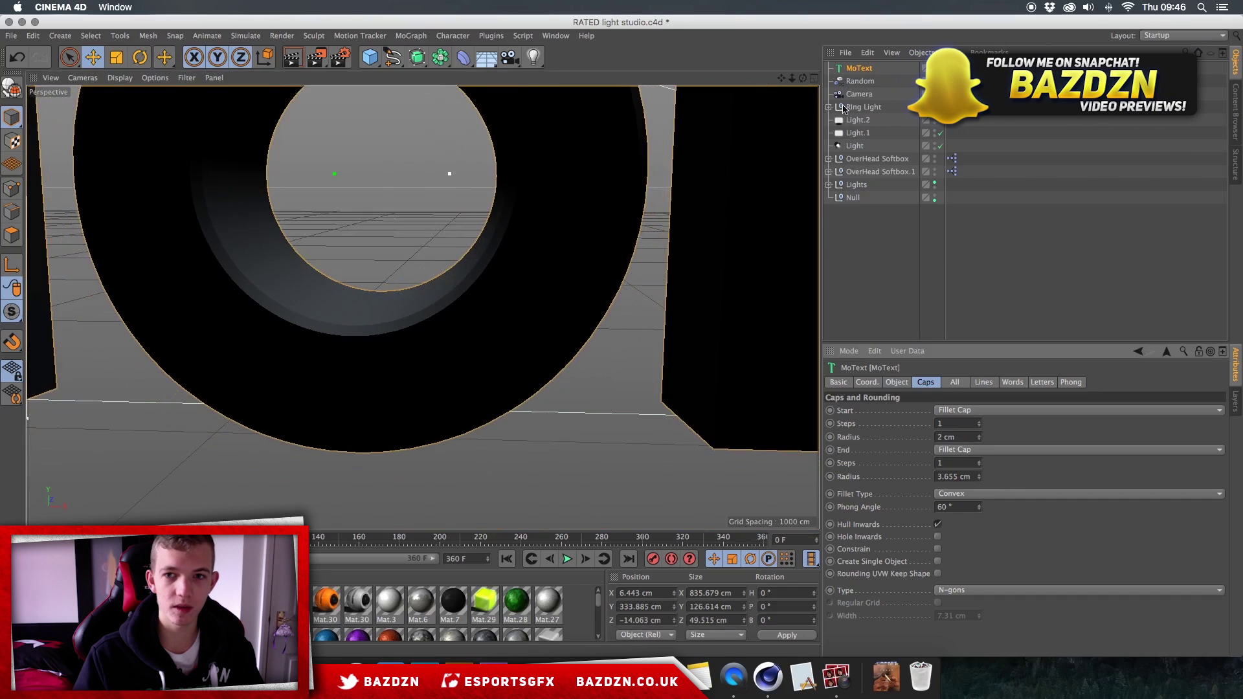
{"action": "mouse_move", "coordinate": [791, 78]}
{"action": "left_mouse_down"}
{"action": "mouse_move", "coordinate": [751, 80]}
{"action": "mouse_move", "coordinate": [815, 81]}
{"action": "mouse_move", "coordinate": [785, 85]}
{"action": "left_mouse_up"}
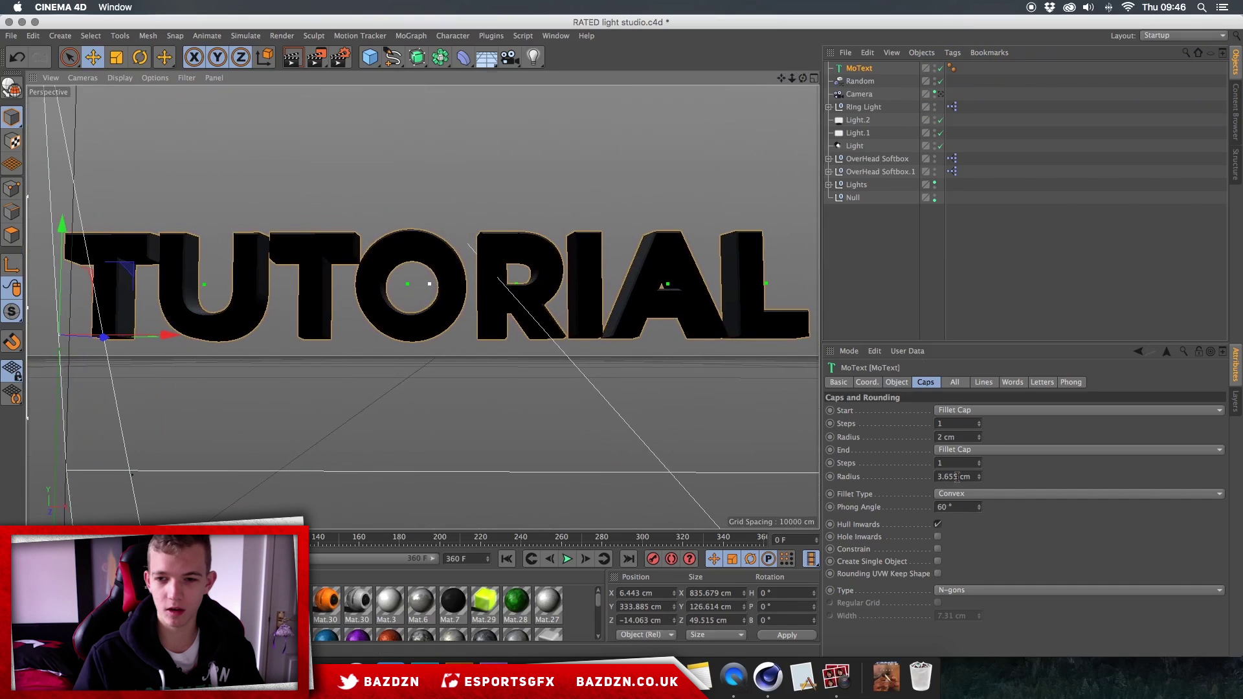
{"action": "type", "text": "2"}
{"action": "key", "text": "Return"}
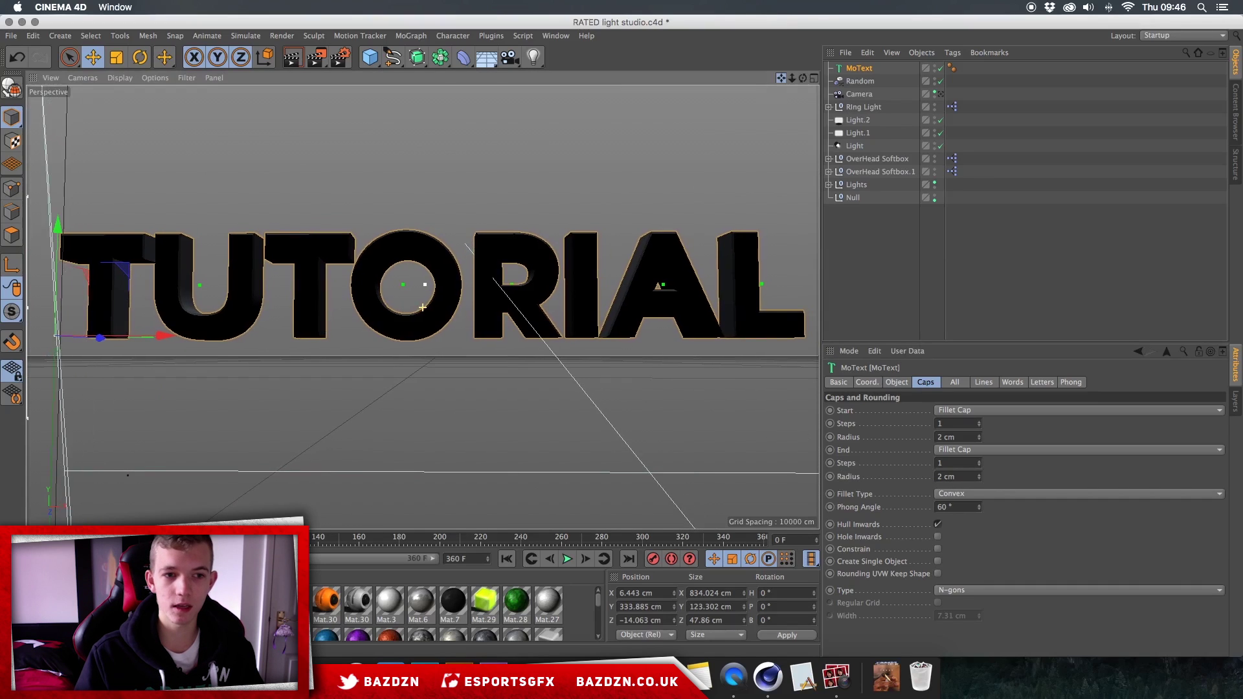
- Render a preview of the text in the viewport, accepting the missing textures, and return to the normal view
{"action": "left_click_drag", "start_coordinate": [803, 78], "coordinate": [717, 82]}
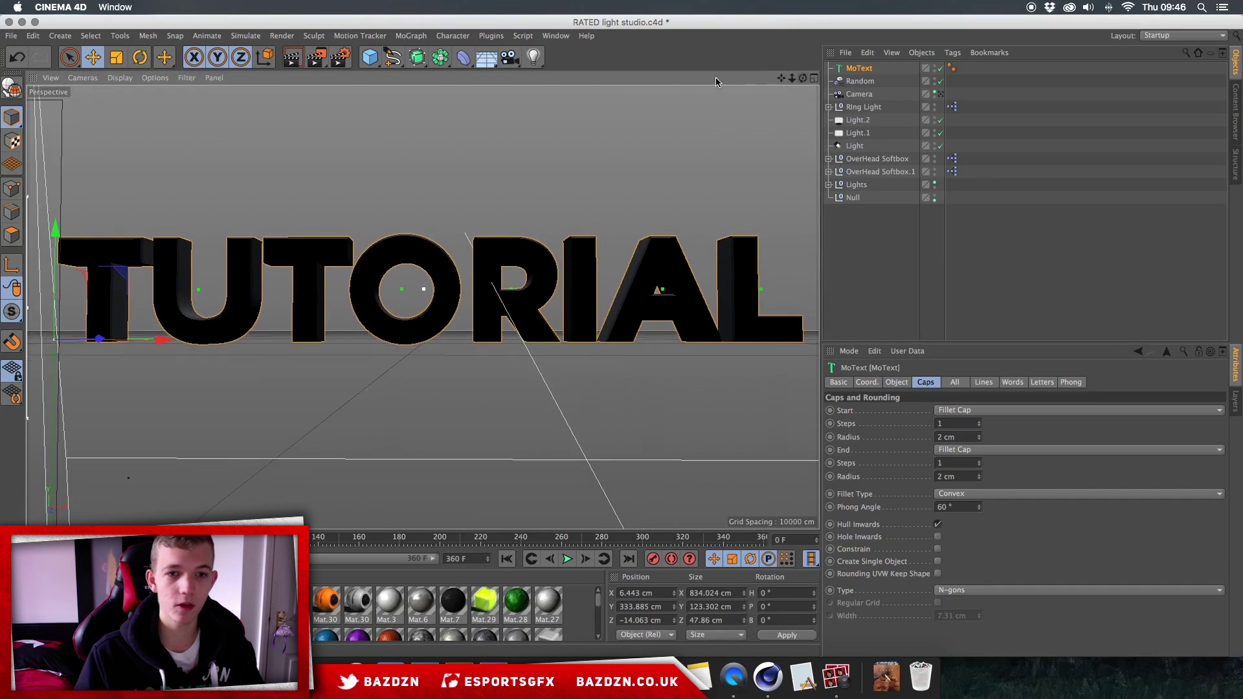
{"action": "left_click", "coordinate": [292, 57]}
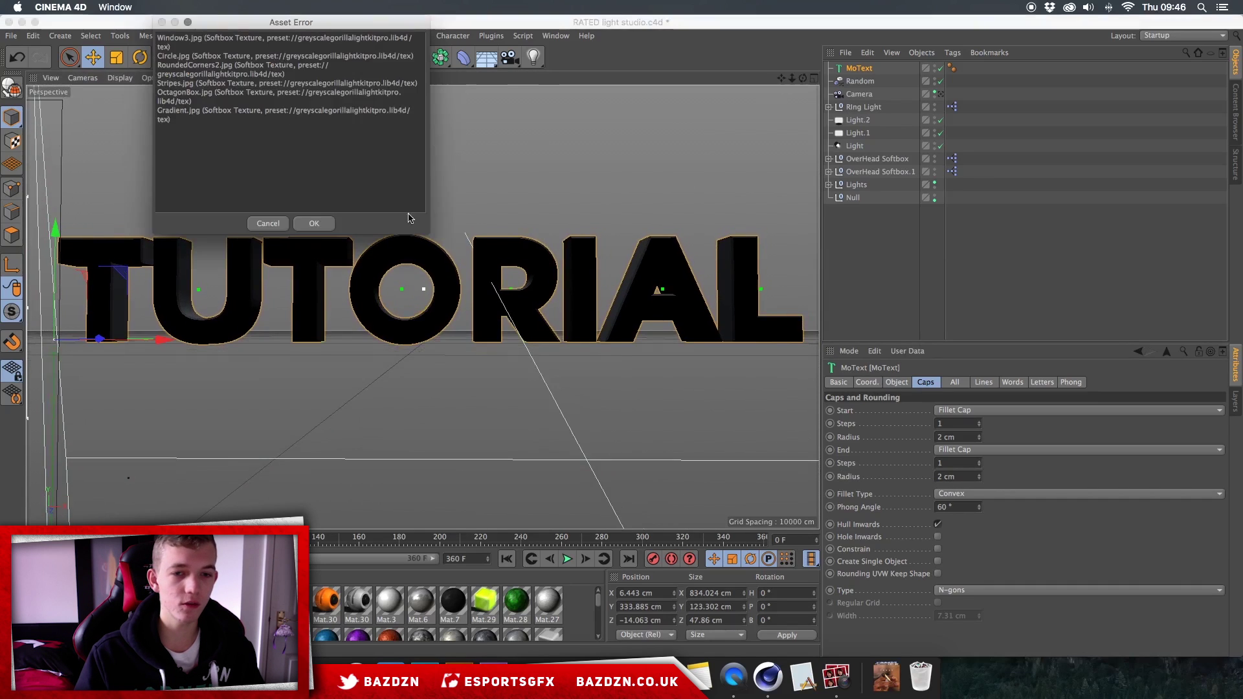
{"action": "left_click", "coordinate": [314, 224]}
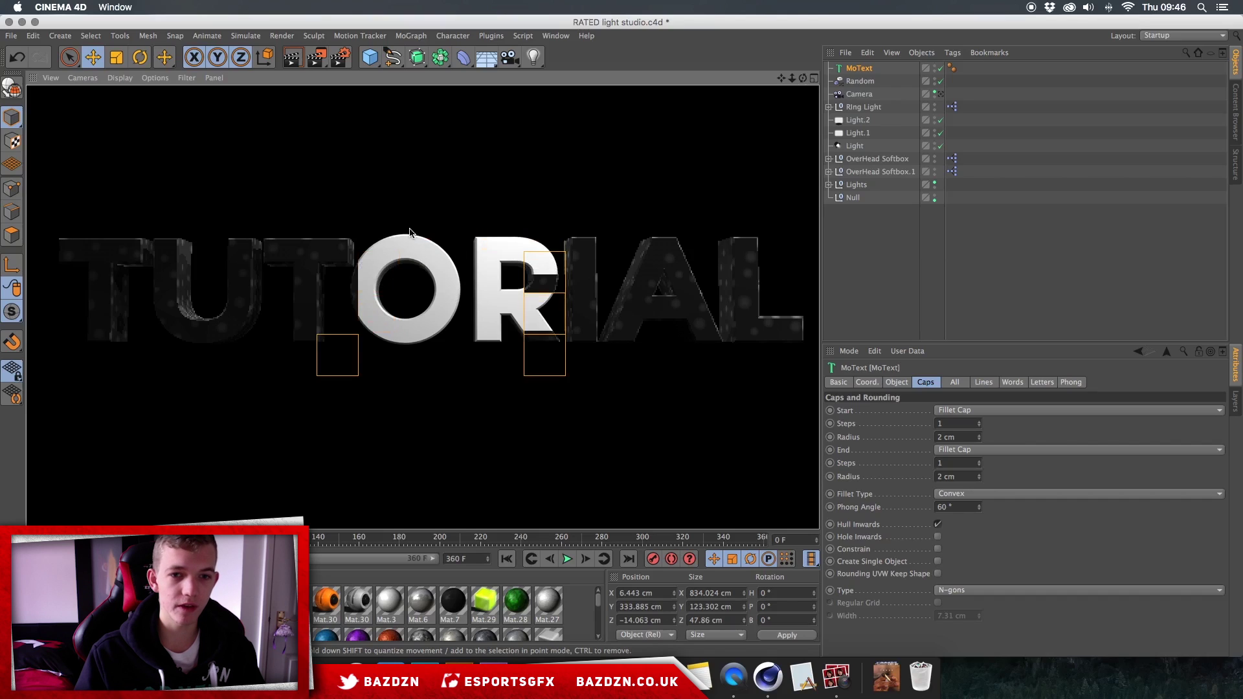
{"action": "left_click", "coordinate": [494, 258]}
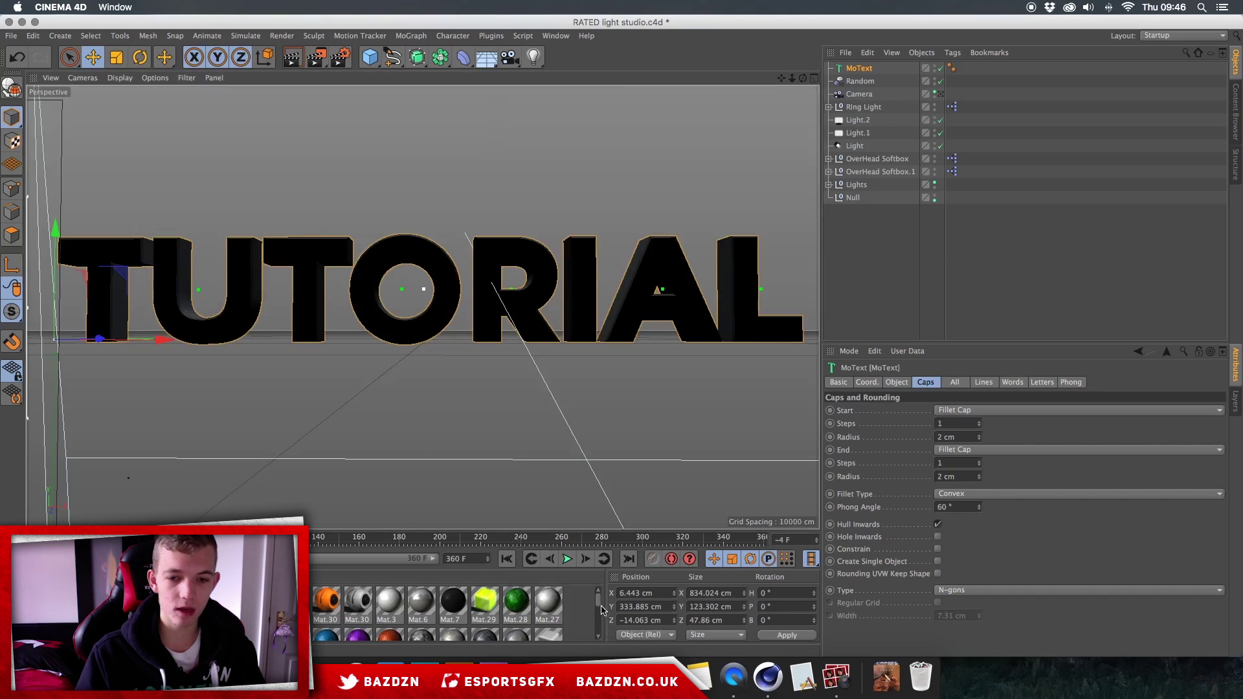
- Create a new material and set its color to red with RGB 227, 0, 0
{"action": "mouse_move", "coordinate": [598, 606]}
{"action": "left_mouse_down"}
{"action": "mouse_move", "coordinate": [597, 631]}
{"action": "mouse_move", "coordinate": [598, 600]}
{"action": "left_mouse_up"}
{"action": "left_click", "coordinate": [581, 605]}
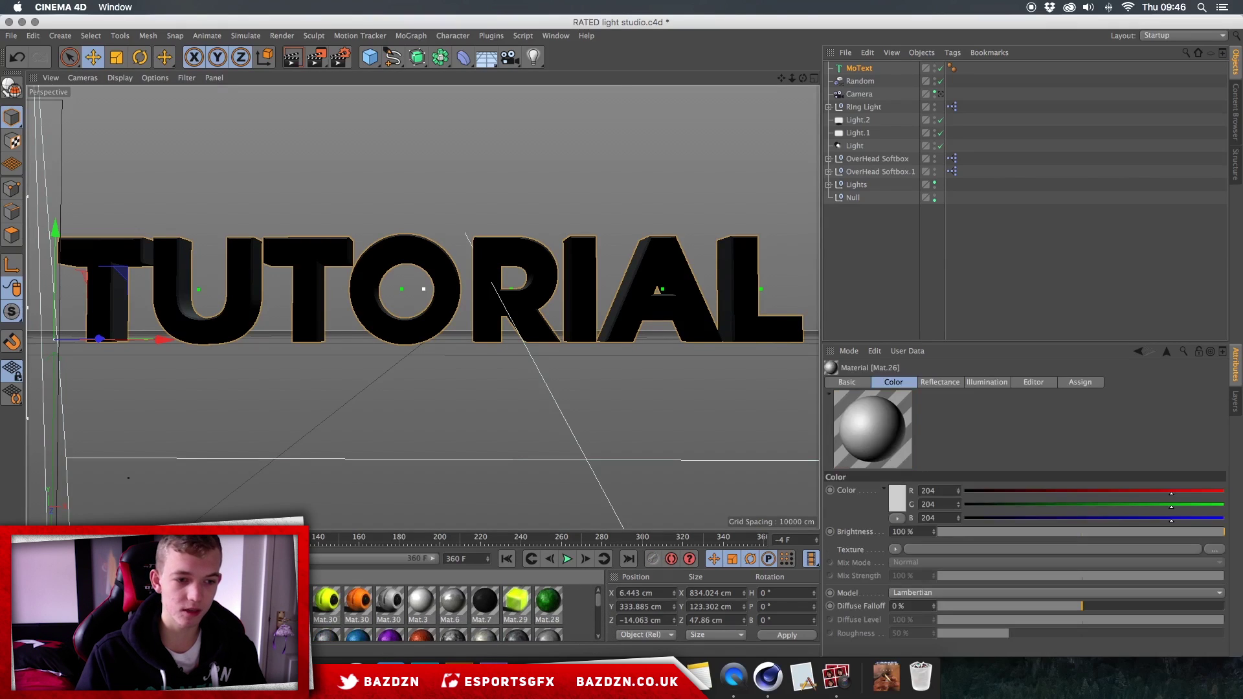
{"action": "double_click", "coordinate": [580, 605]}
{"action": "left_click", "coordinate": [365, 159]}
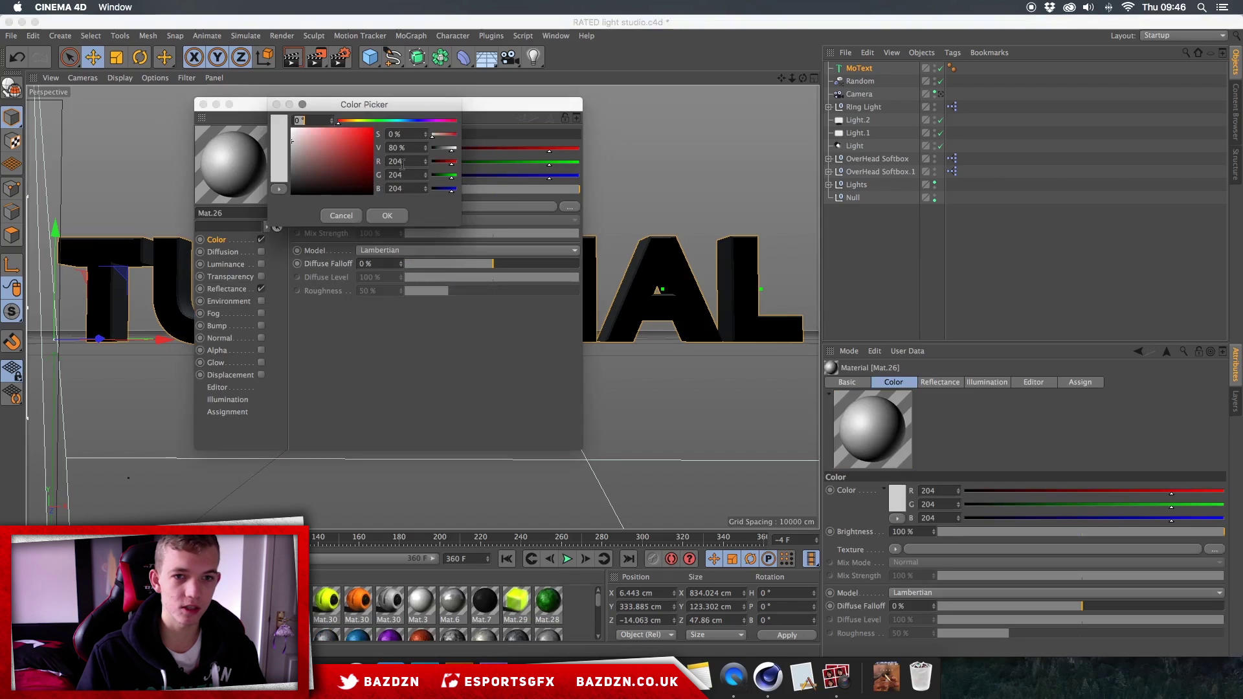
{"action": "left_click", "coordinate": [373, 135]}
{"action": "left_click", "coordinate": [386, 216]}
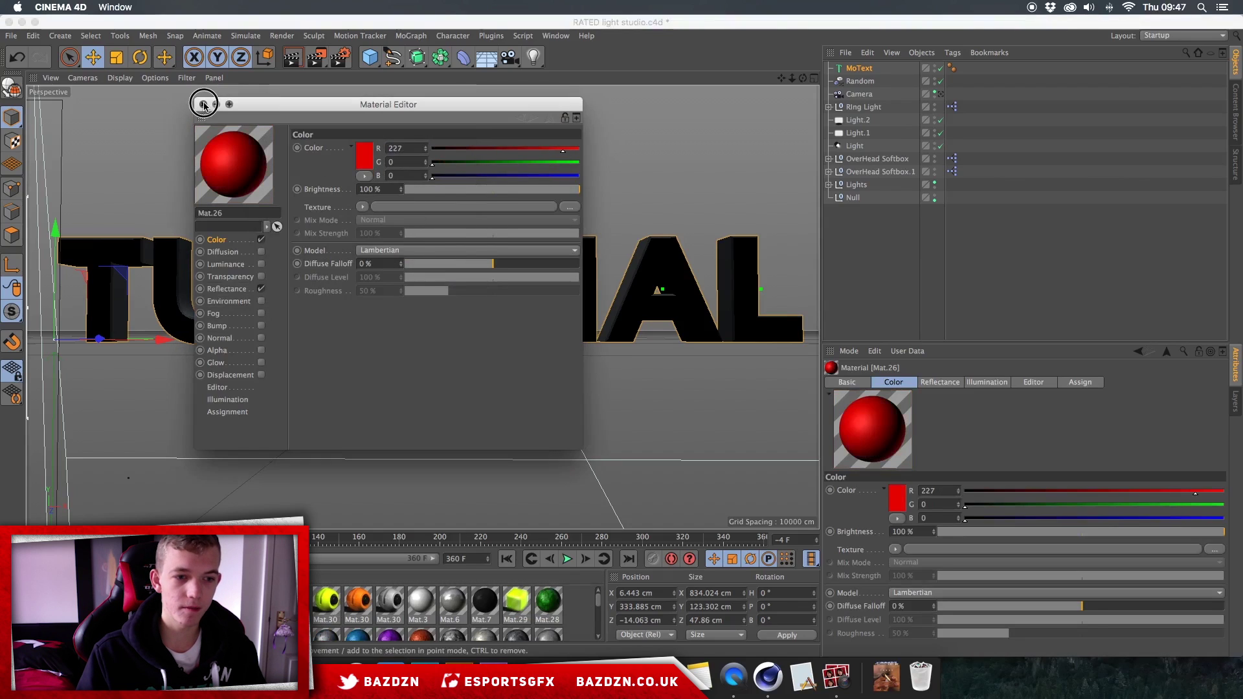
{"action": "left_click", "coordinate": [202, 104]}
- Apply the grey gradient material Mat.30 to the MoText object
{"action": "left_click", "coordinate": [390, 602]}
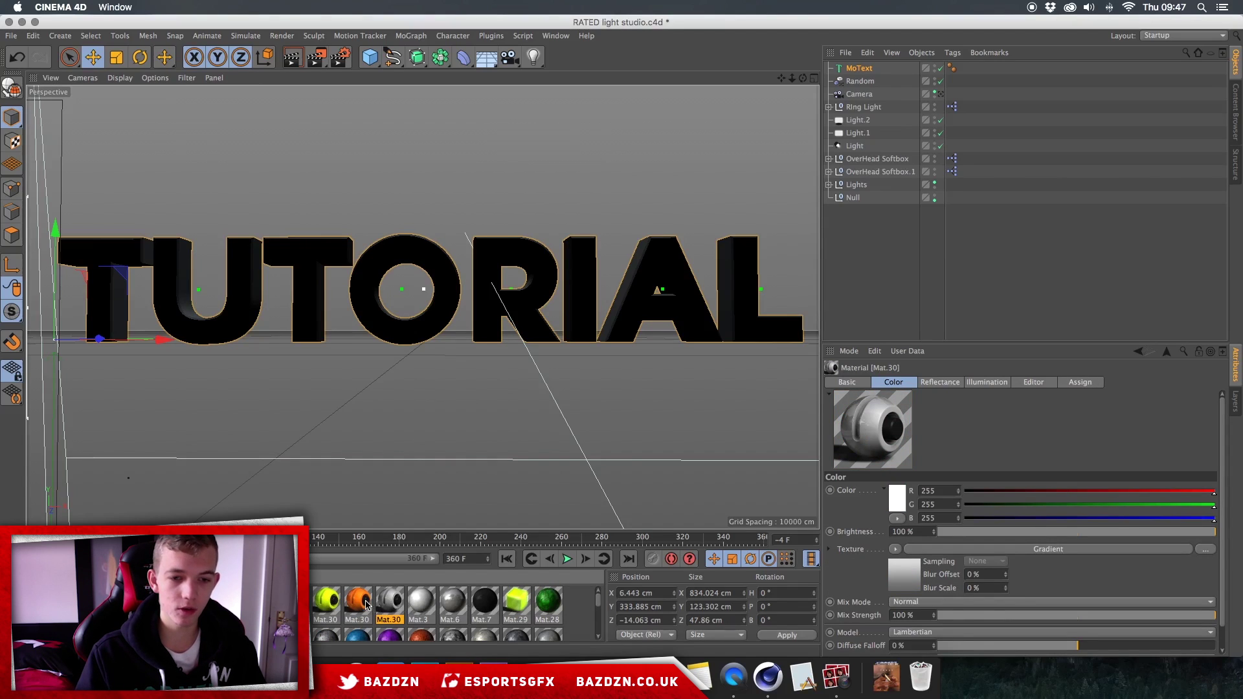
{"action": "left_click", "coordinate": [366, 605]}
{"action": "left_click", "coordinate": [389, 604]}
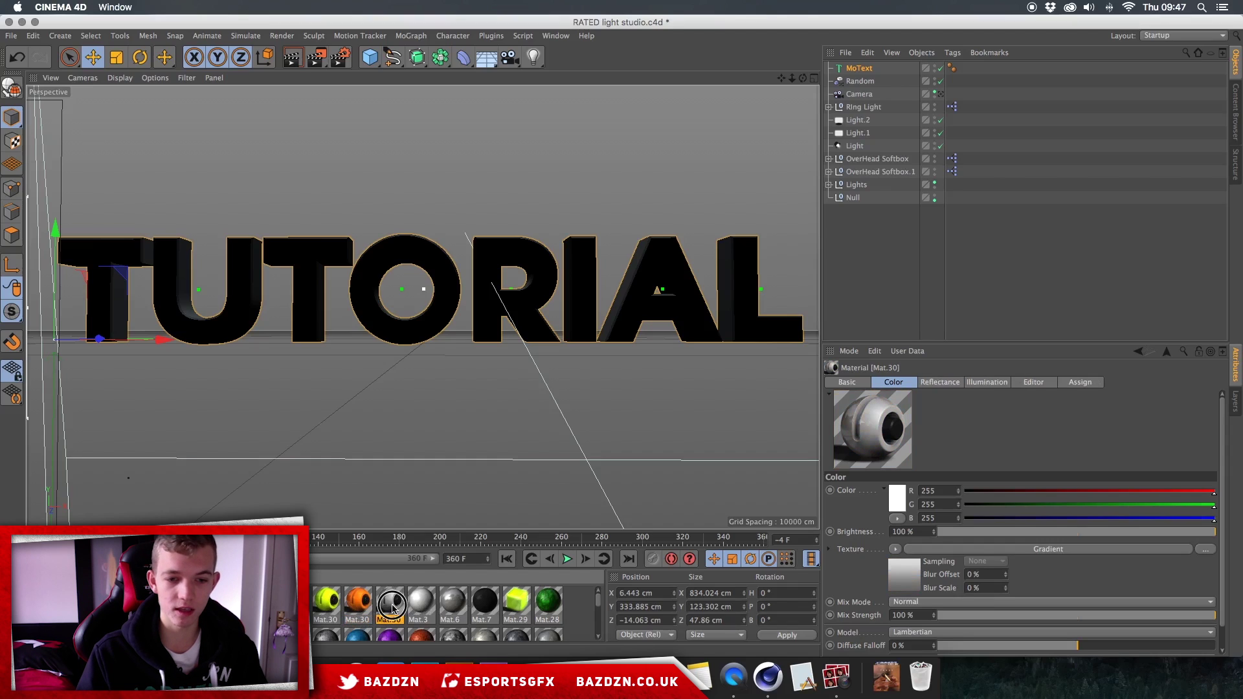
{"action": "left_click_drag", "start_coordinate": [391, 604], "coordinate": [531, 280]}
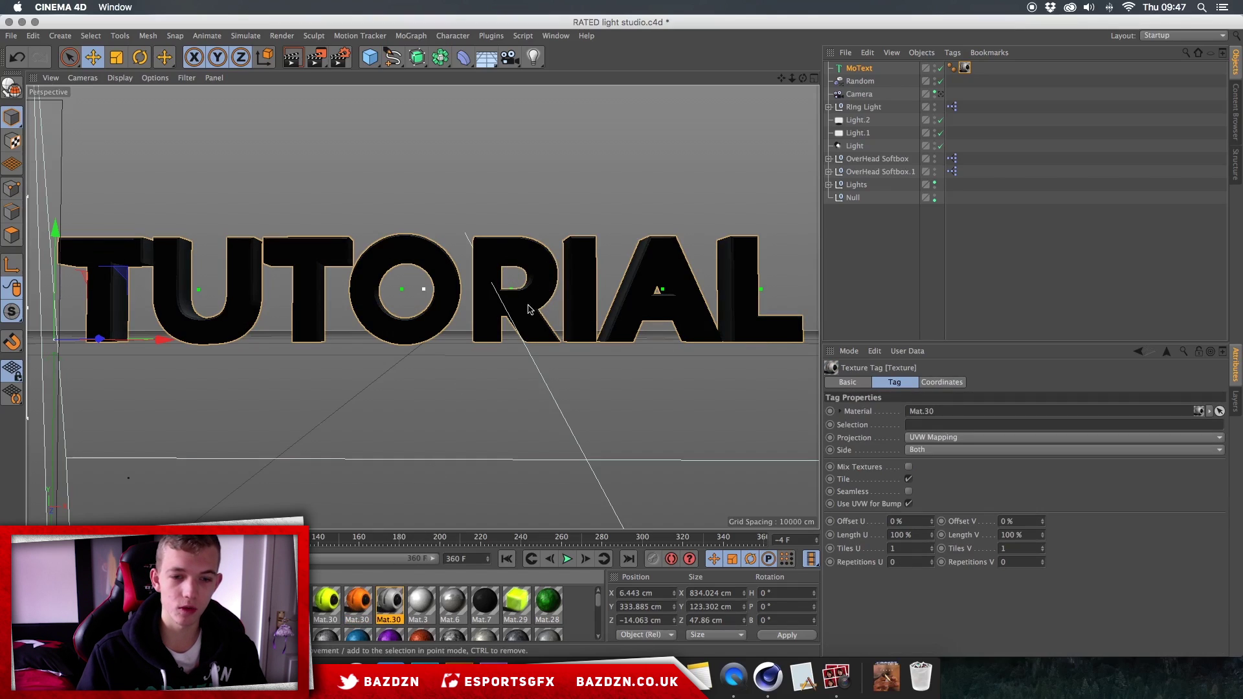
- Apply the grey Mat.30 material to the MoText a second time and inspect both texture tags
{"action": "left_click", "coordinate": [390, 607]}
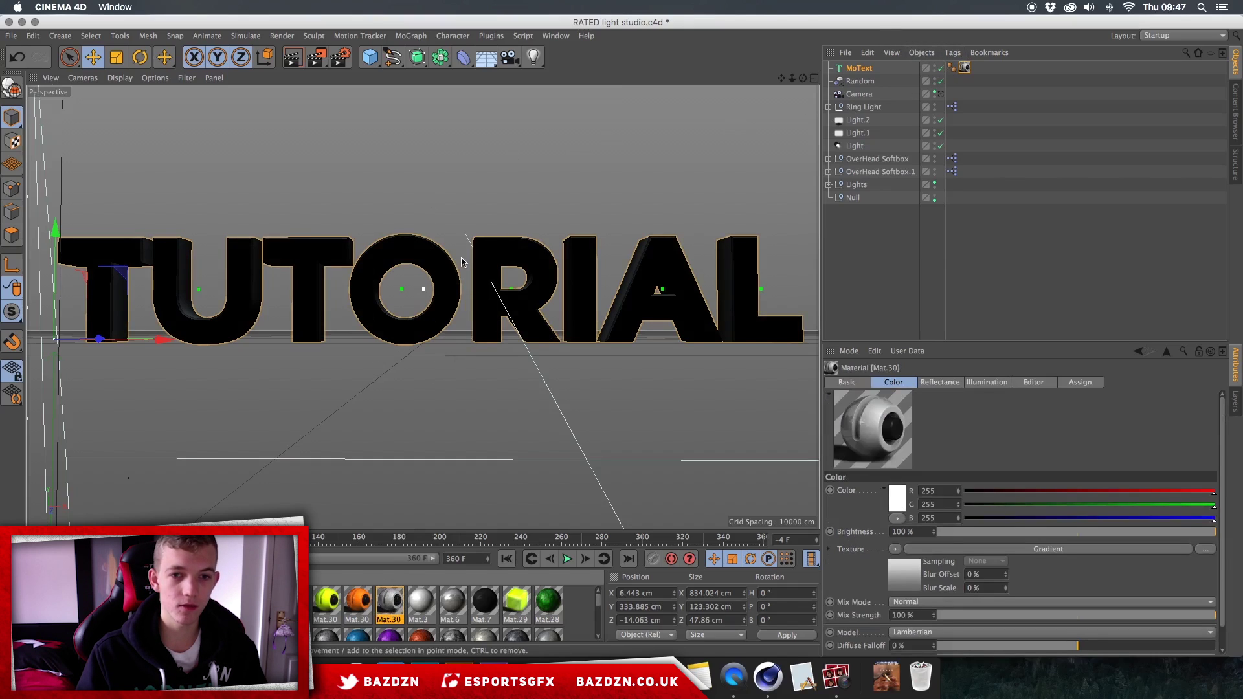
{"action": "left_click_drag", "start_coordinate": [390, 603], "coordinate": [445, 292]}
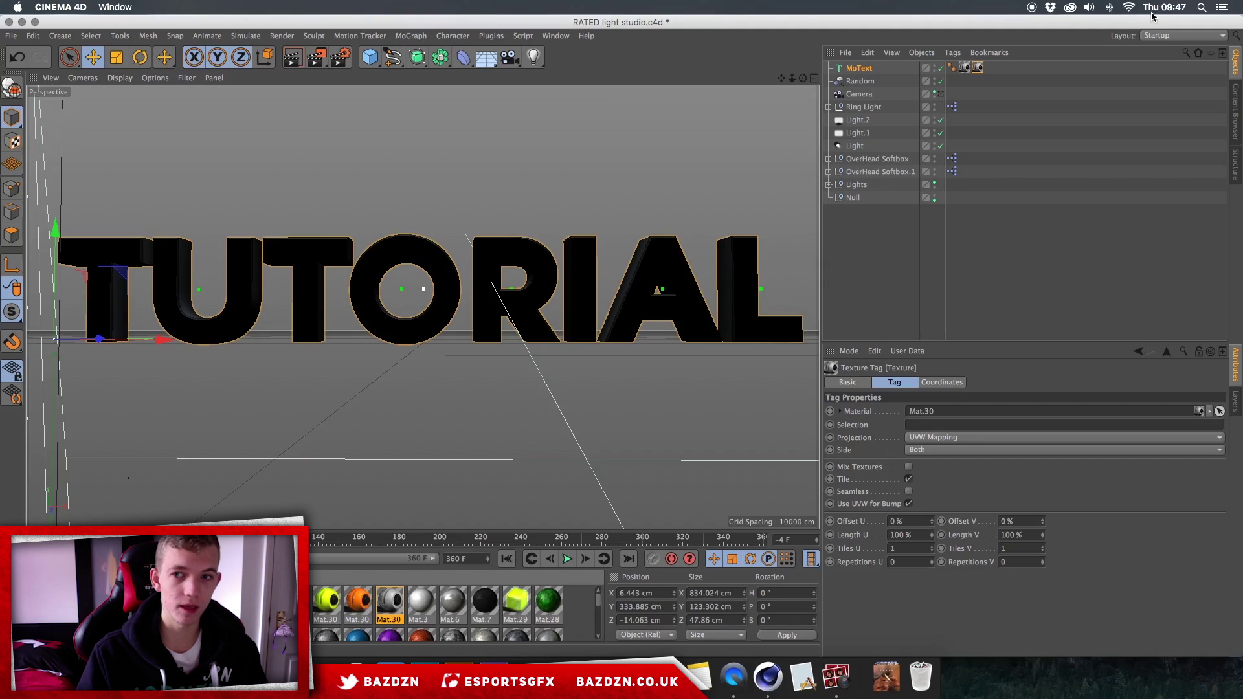
{"action": "left_click", "coordinate": [965, 68]}
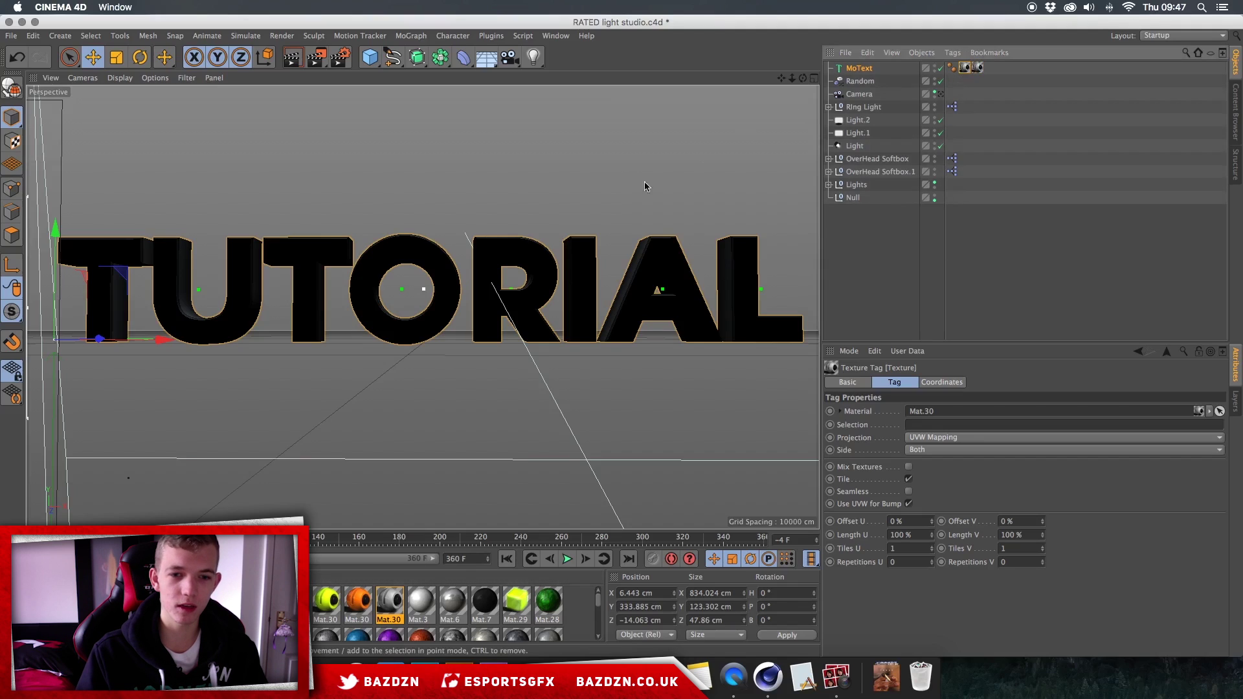
{"action": "left_click", "coordinate": [977, 68]}
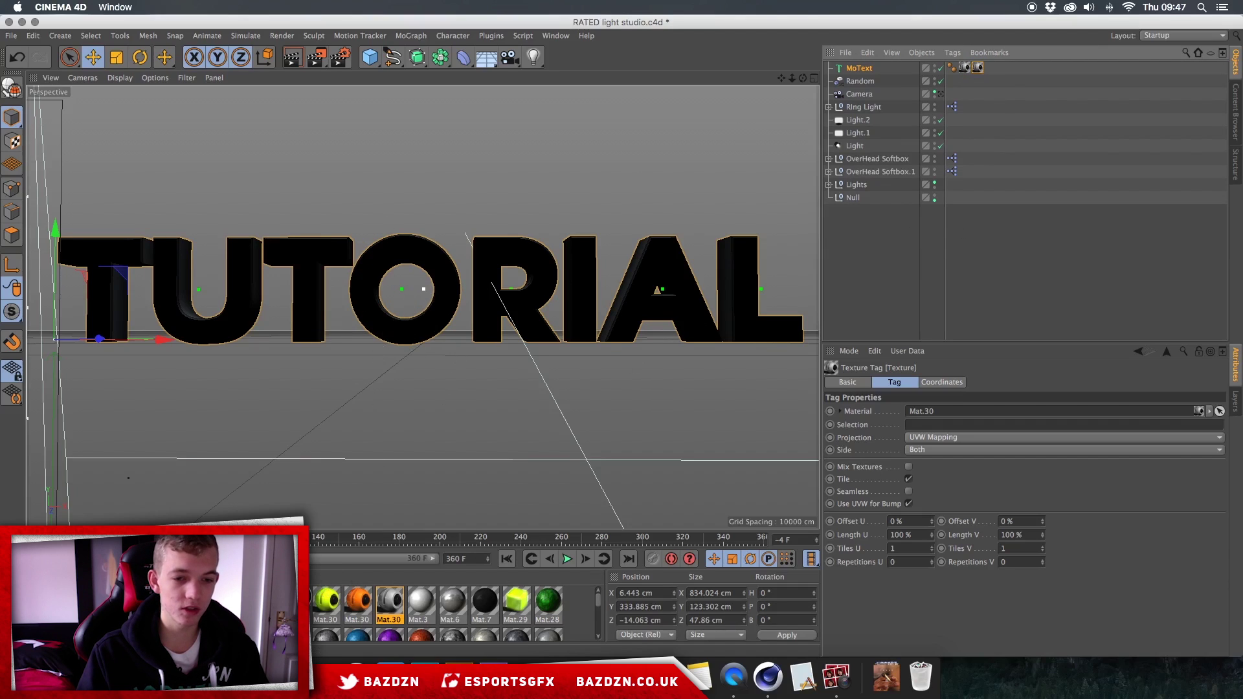
- View the orange Mat.30 material's color settings and reselect the MoText object
{"action": "left_click", "coordinate": [358, 601]}
{"action": "left_click", "coordinate": [572, 199]}
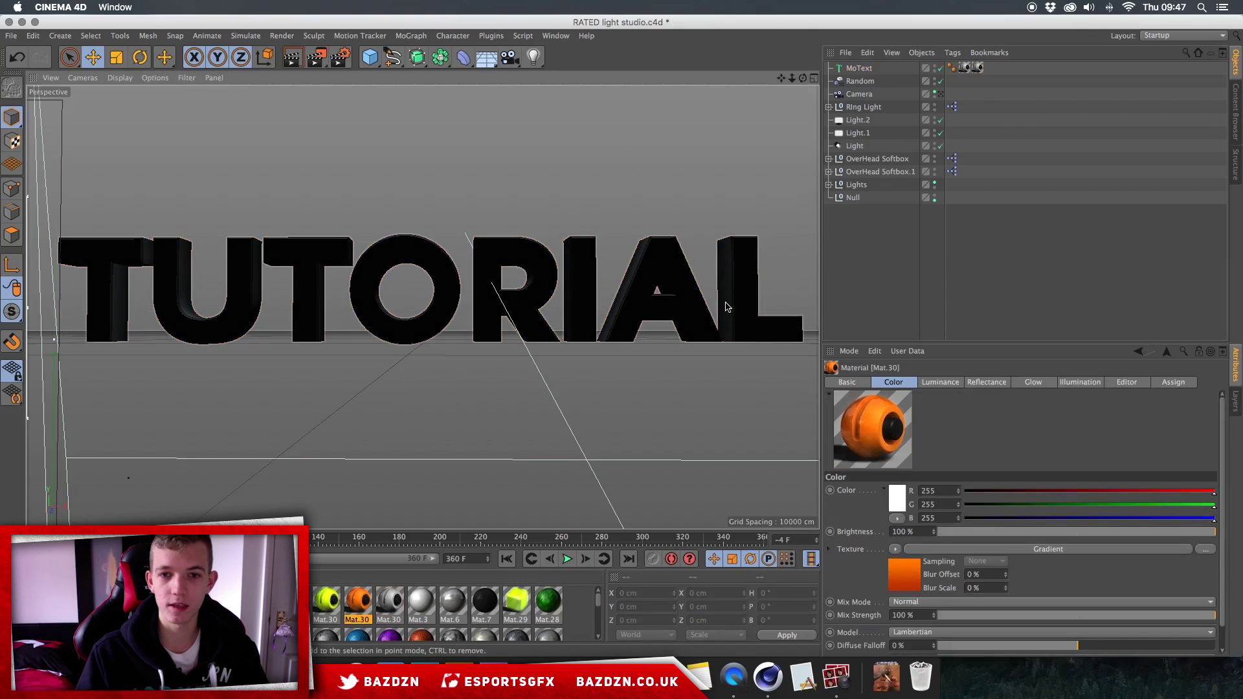
{"action": "left_click", "coordinate": [411, 327]}
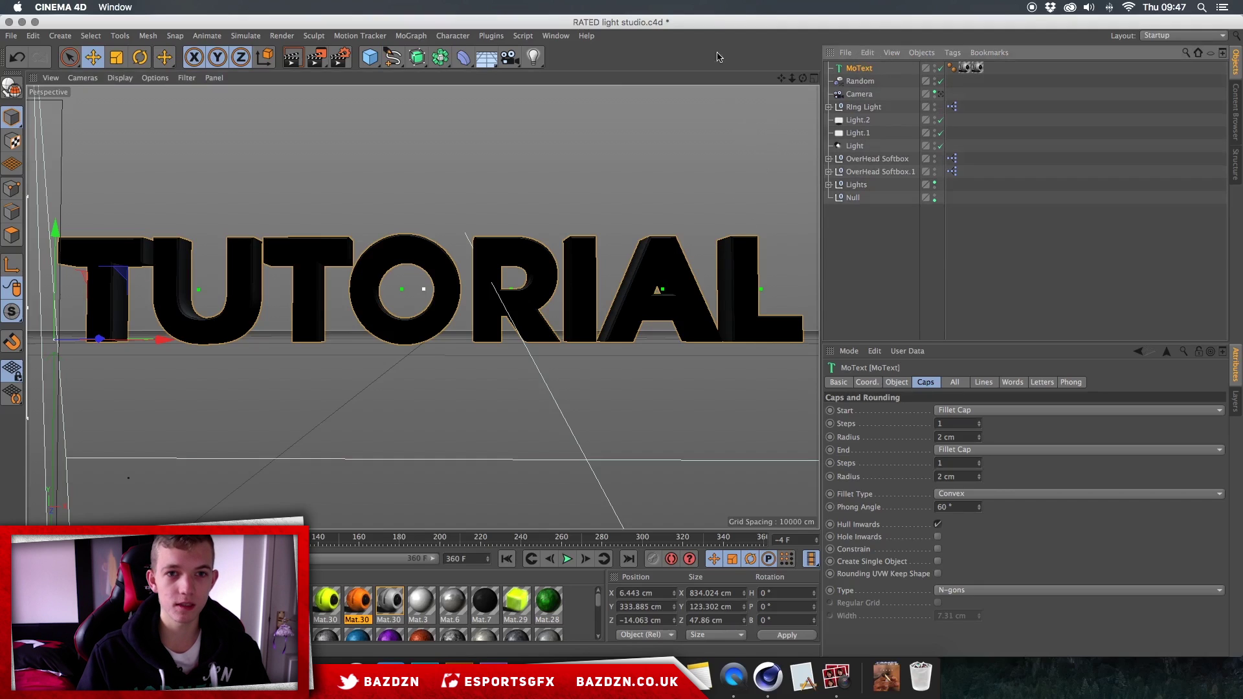
- Open the Thrausi fracture plugin for the MoText and move its window into the viewport area
{"action": "left_click", "coordinate": [490, 36]}
{"action": "mouse_move", "coordinate": [544, 73]}
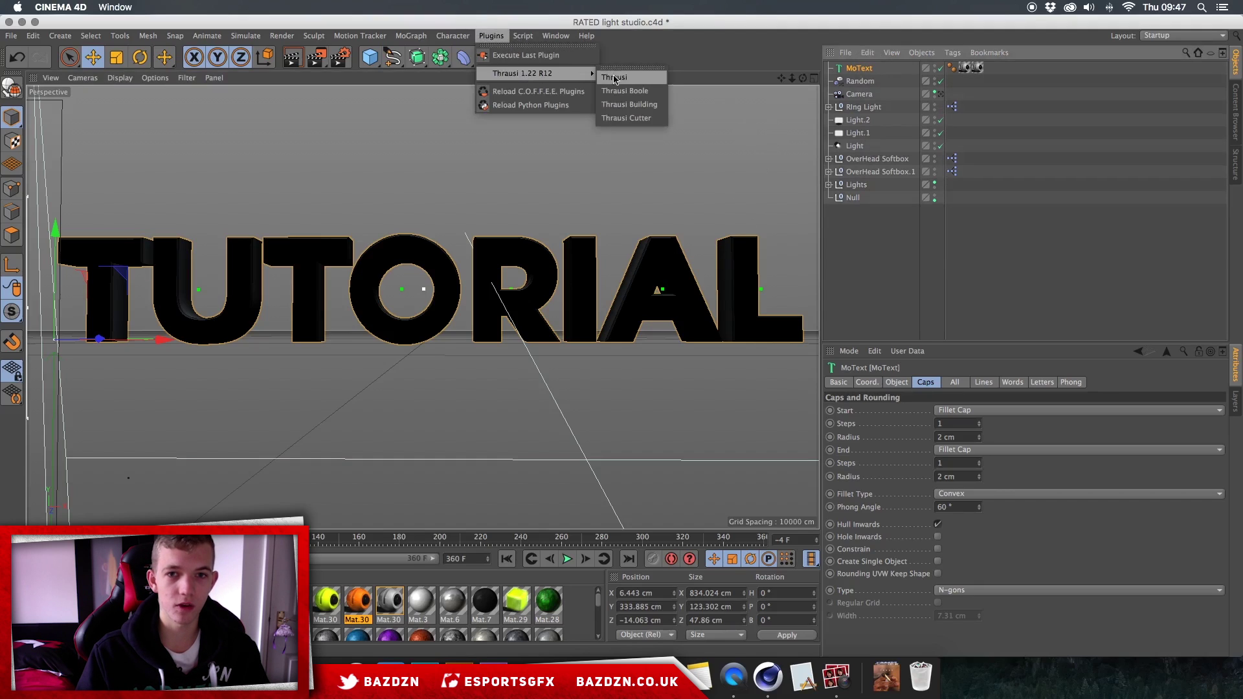
{"action": "left_click", "coordinate": [638, 82]}
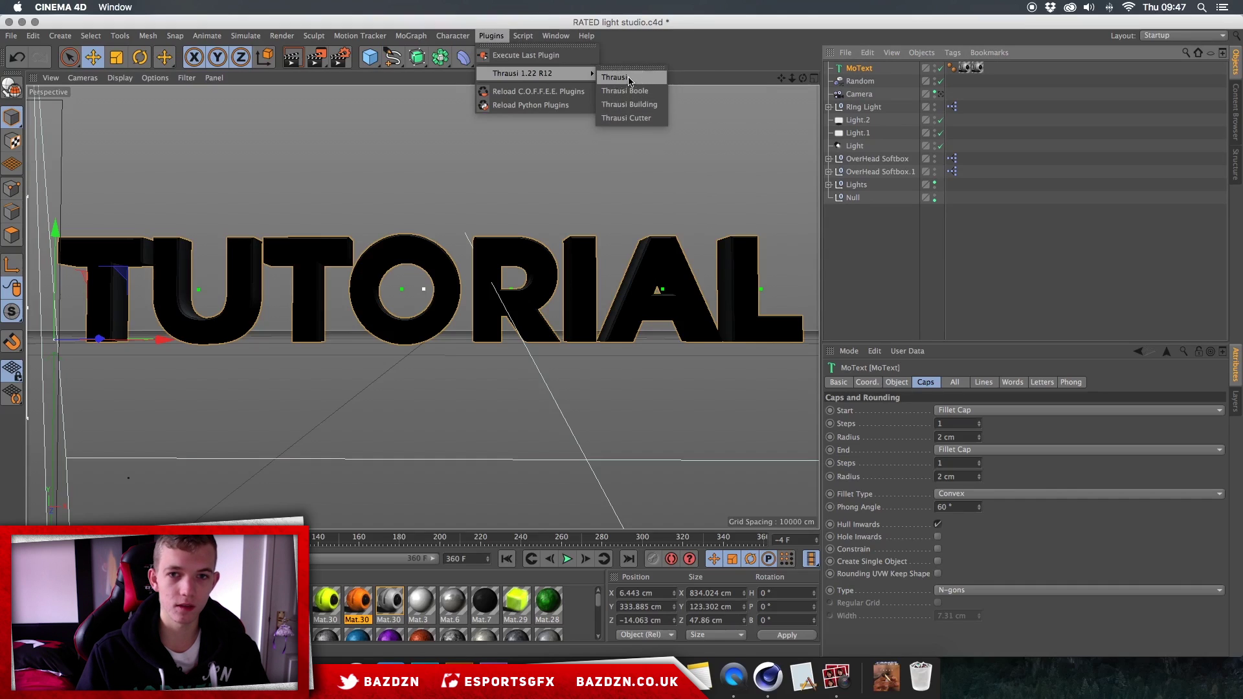
{"action": "left_click", "coordinate": [628, 79]}
{"action": "left_click_drag", "start_coordinate": [608, 24], "coordinate": [657, 80]}
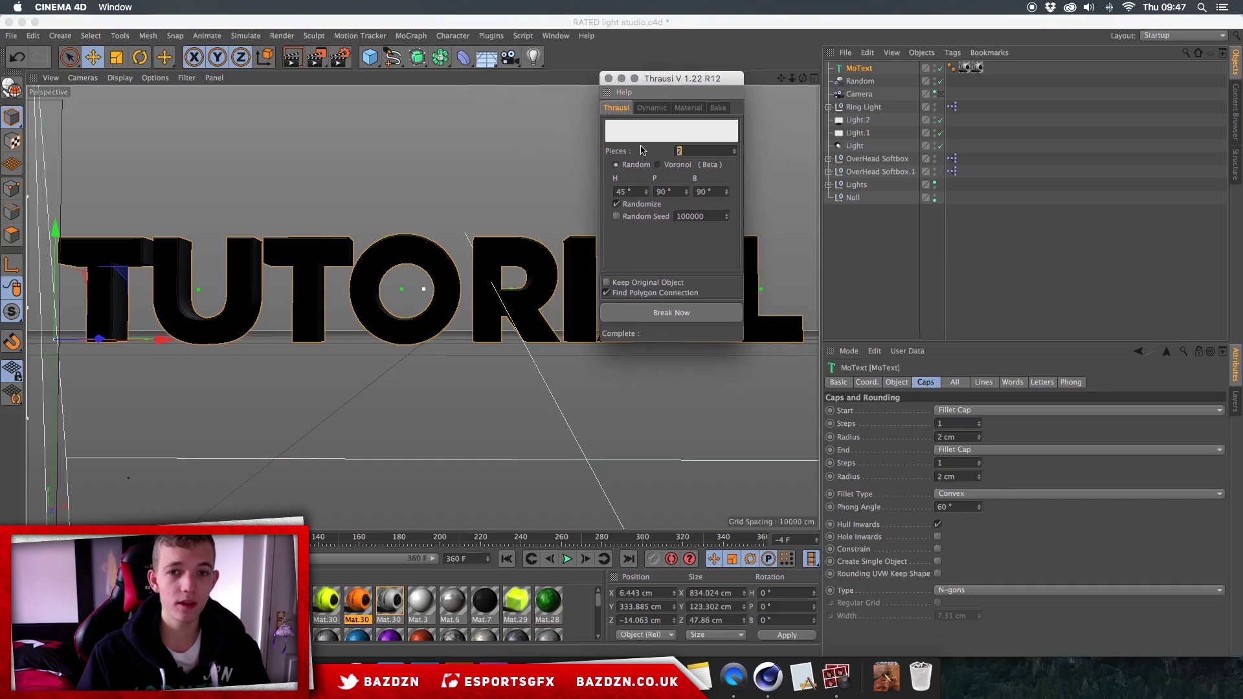
- Break the MoText letters into 3 random pieces each with Thrausi and close the plugin window
{"action": "left_click", "coordinate": [622, 152]}
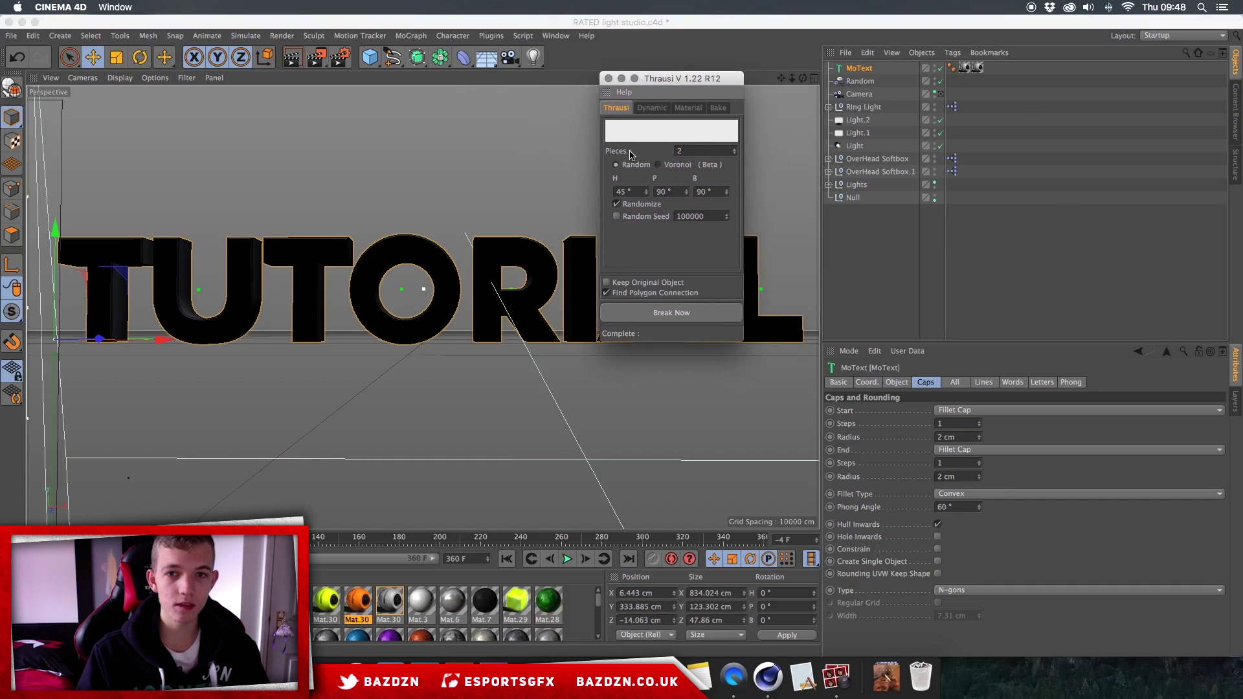
{"action": "left_click_drag", "start_coordinate": [680, 150], "coordinate": [670, 148]}
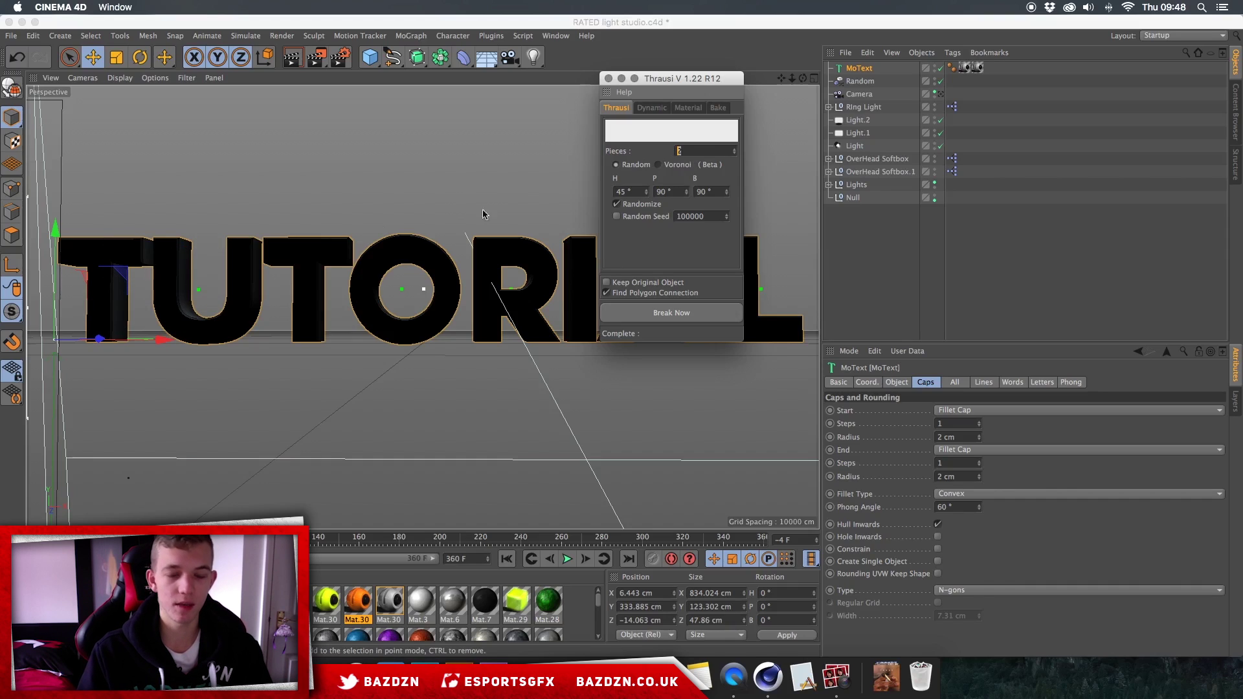
{"action": "key", "text": "Return"}
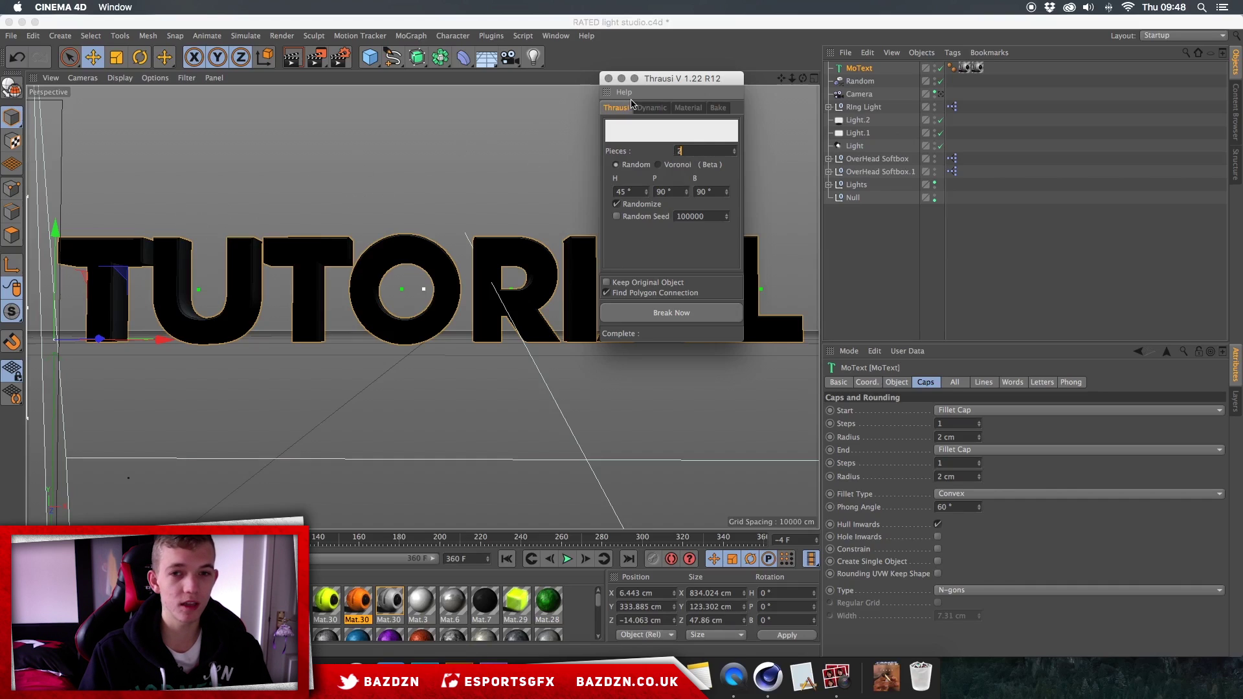
{"action": "double_click", "coordinate": [677, 151]}
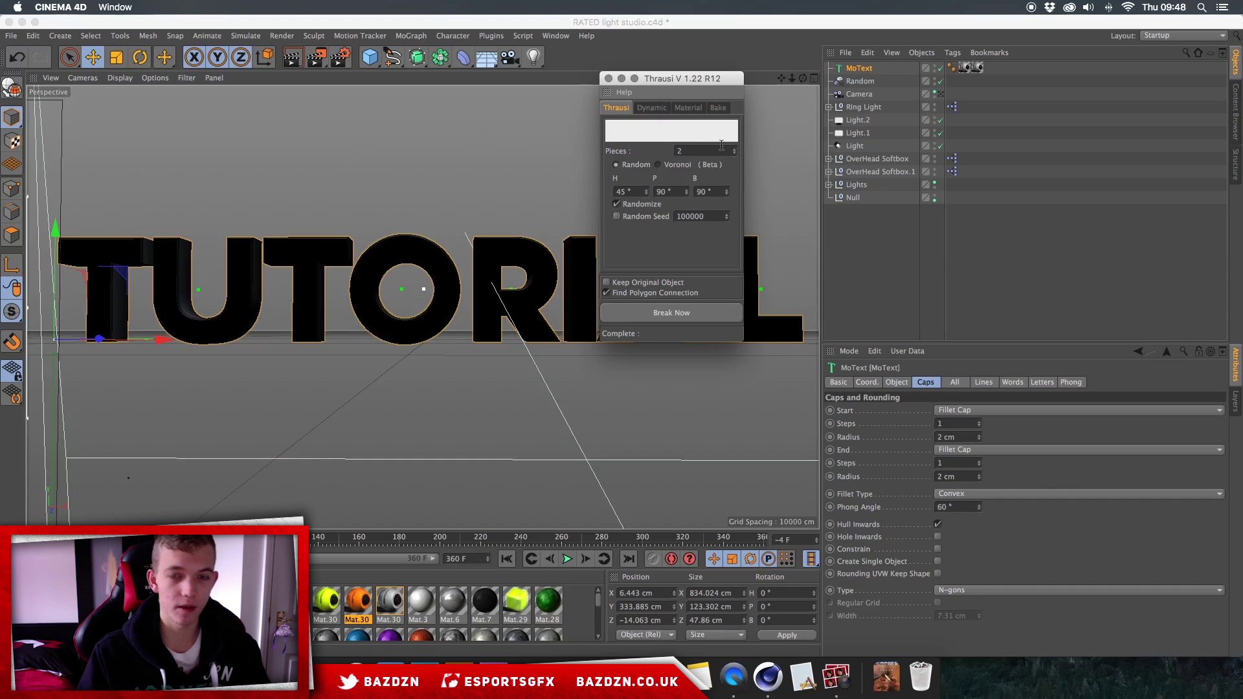
{"action": "type", "text": "3"}
{"action": "key", "text": "Return"}
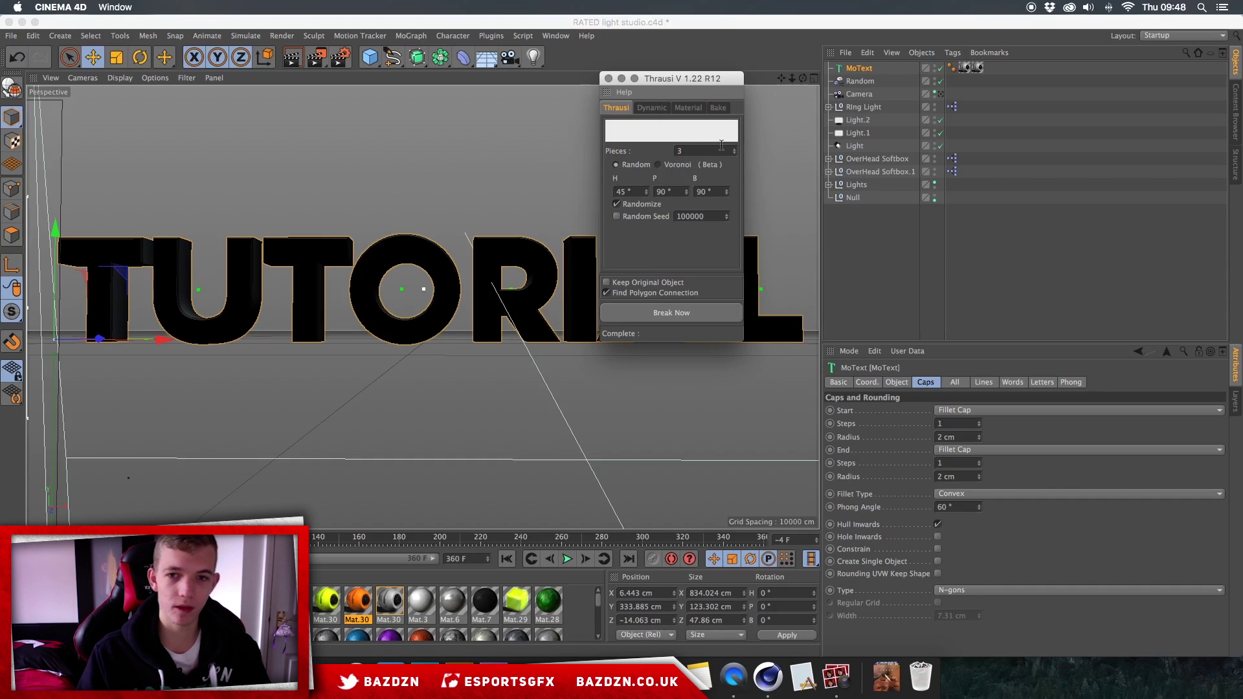
{"action": "left_click", "coordinate": [665, 314]}
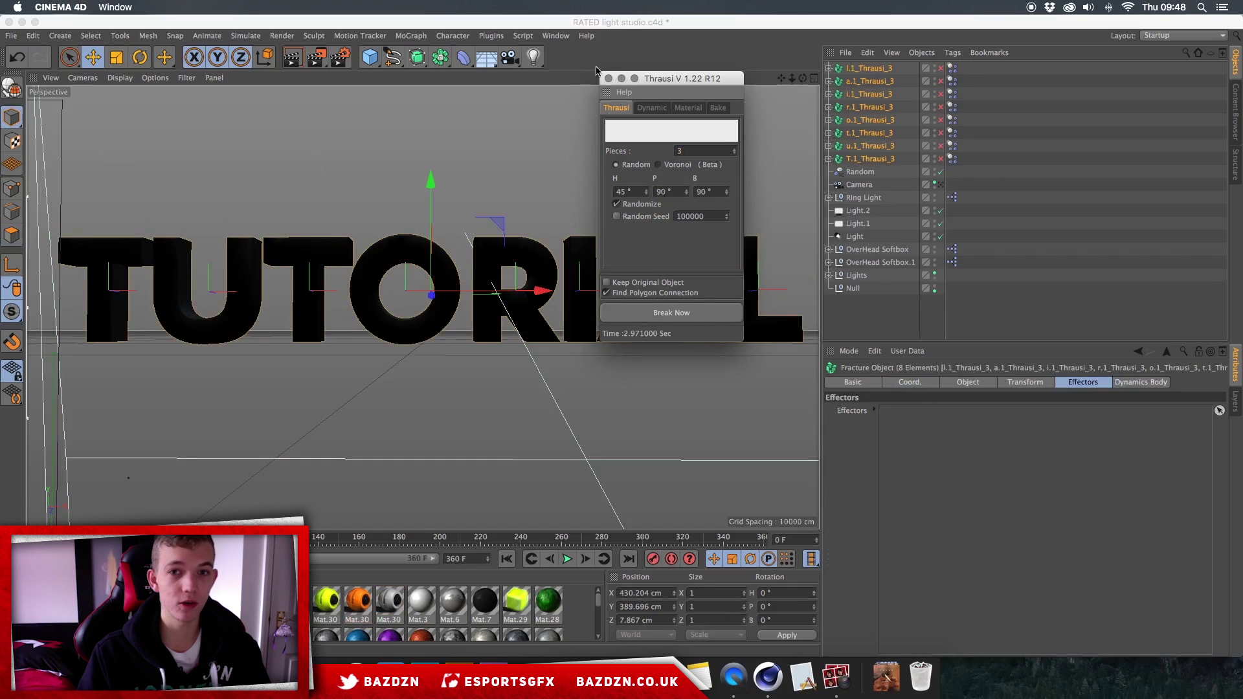
{"action": "left_click", "coordinate": [609, 79]}
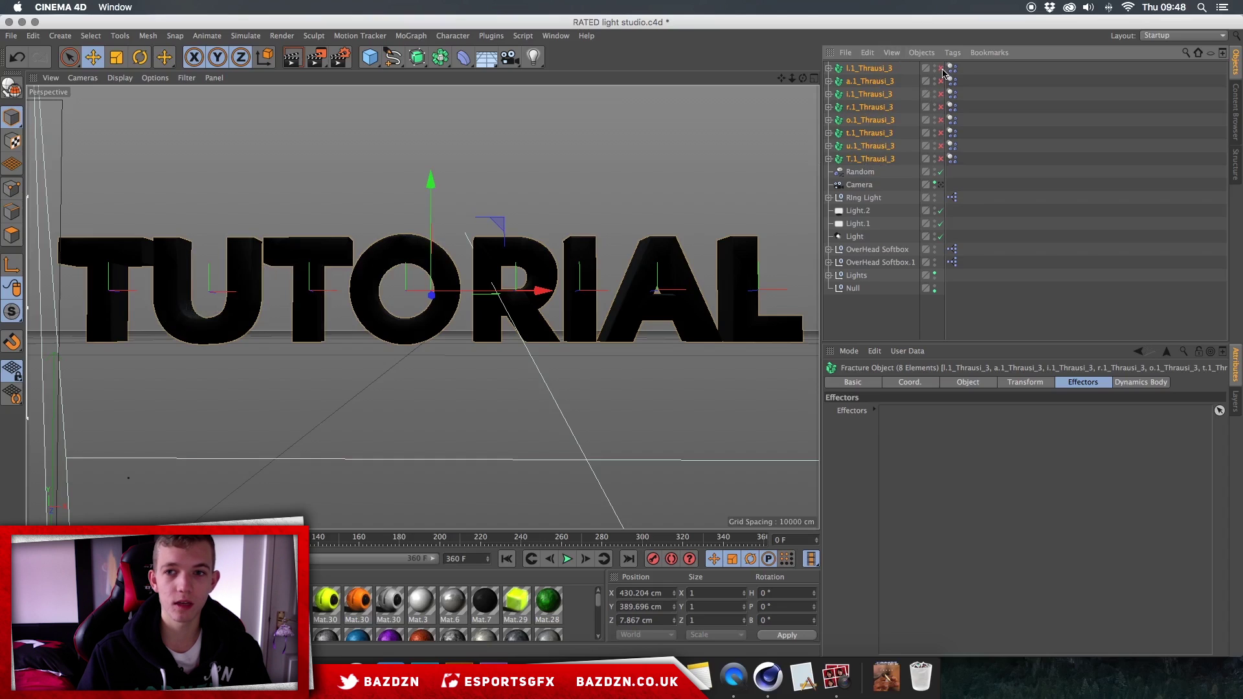
- Enable all eight Thrausi fracture objects, from l.1_Thrausi_3 to T.1_Thrausi_3
{"action": "left_click_drag", "start_coordinate": [942, 70], "coordinate": [940, 158]}
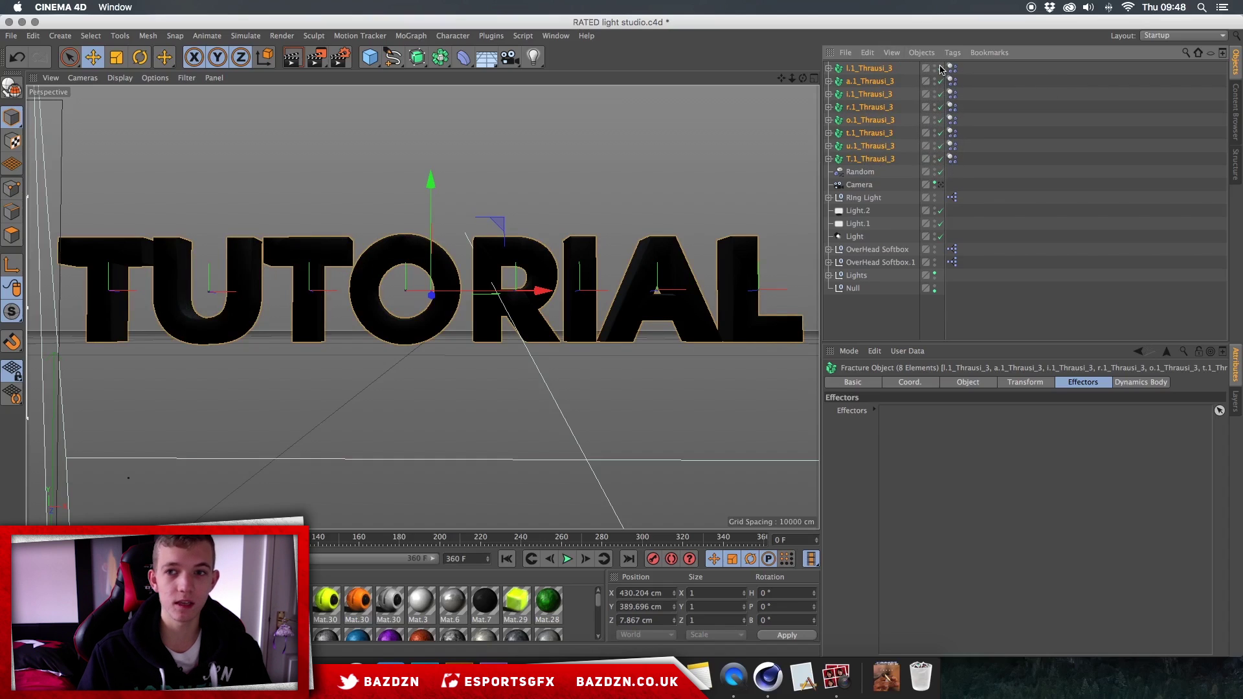
{"action": "left_click_drag", "start_coordinate": [940, 69], "coordinate": [942, 157]}
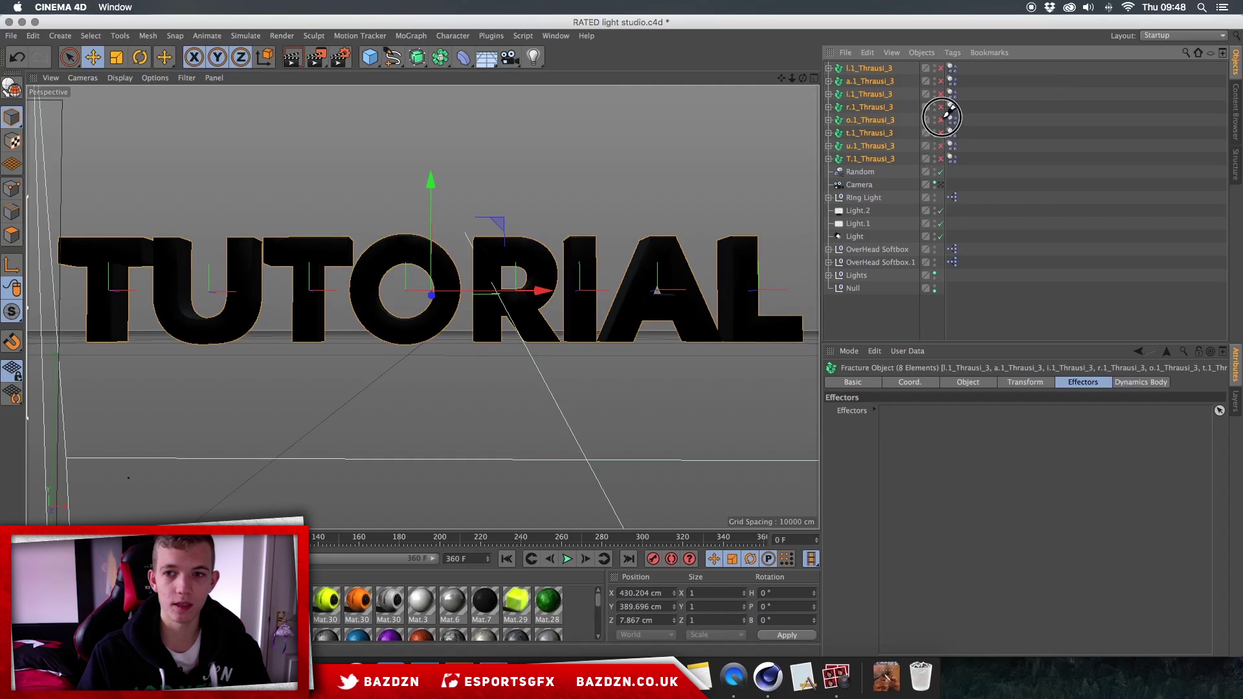
{"action": "left_click", "coordinate": [940, 134]}
{"action": "left_click_drag", "start_coordinate": [944, 133], "coordinate": [940, 69]}
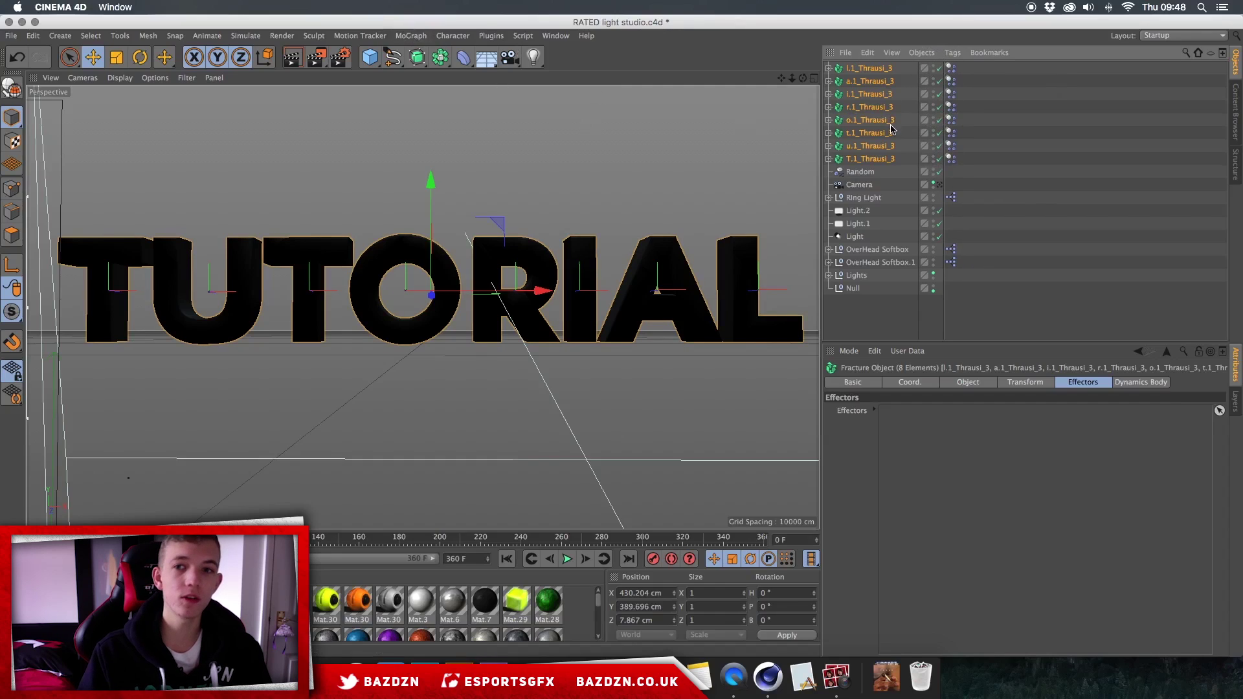
- Select all eight Thrausi fracture objects and add a MoGraph Random effector to them
{"action": "left_click", "coordinate": [870, 160]}
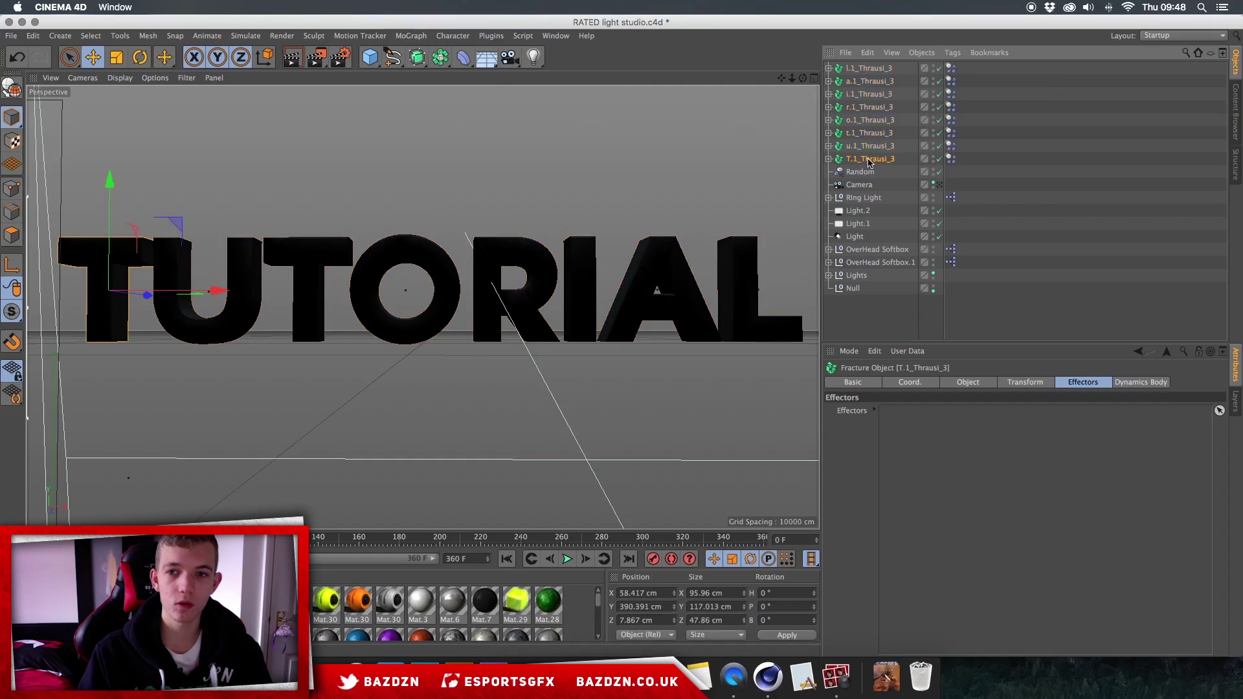
{"action": "left_click", "coordinate": [869, 69], "text": "shift"}
{"action": "left_click", "coordinate": [411, 36]}
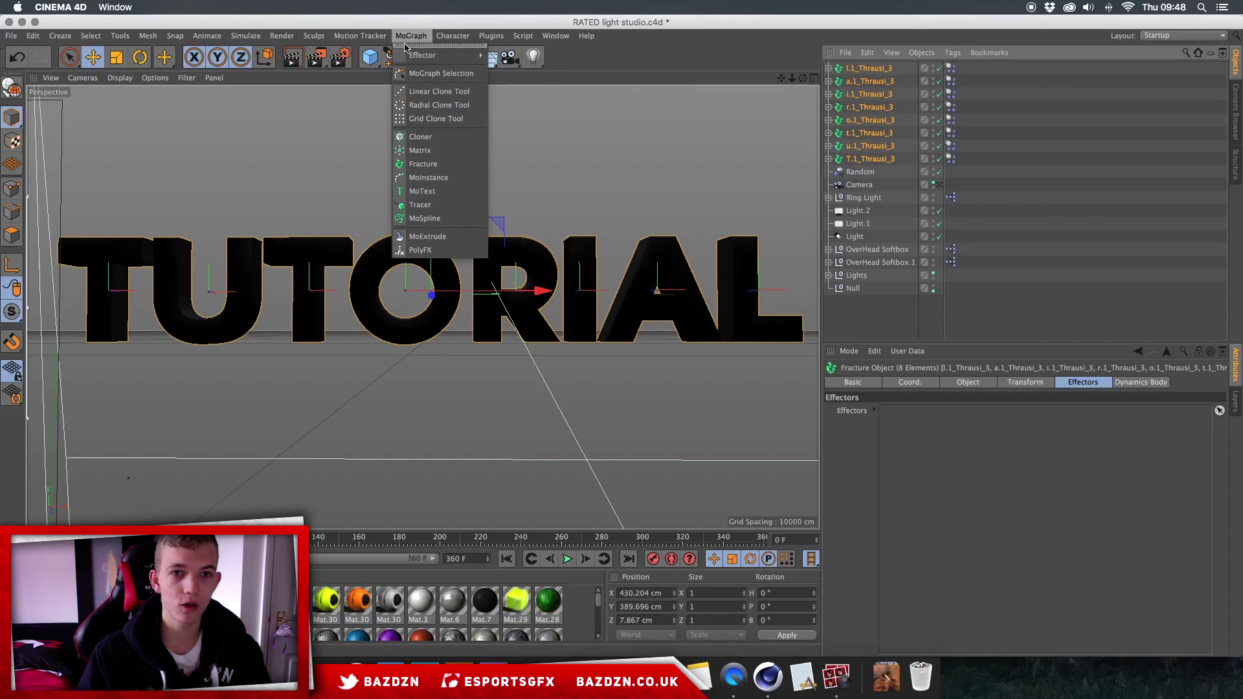
{"action": "mouse_move", "coordinate": [453, 56]}
{"action": "left_click", "coordinate": [516, 159]}
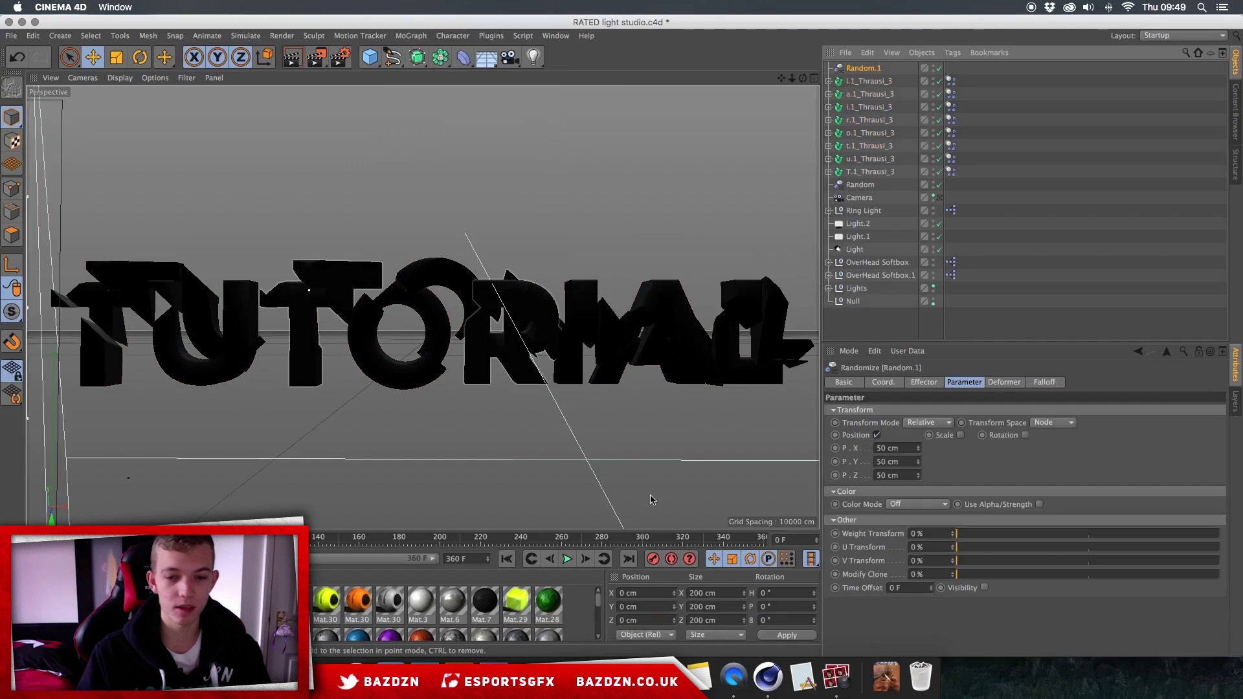
- Try out the new Random effector's strength and leave it at 100%
{"action": "left_click", "coordinate": [934, 384]}
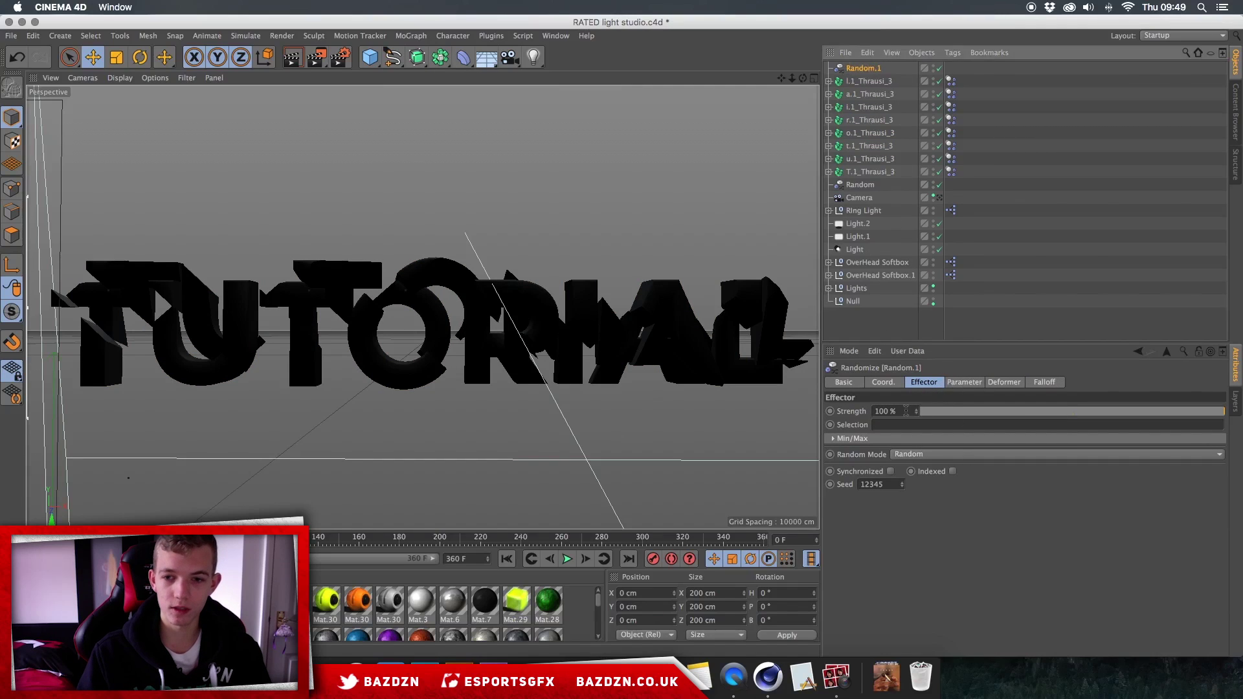
{"action": "left_click_drag", "start_coordinate": [906, 411], "coordinate": [1236, 413]}
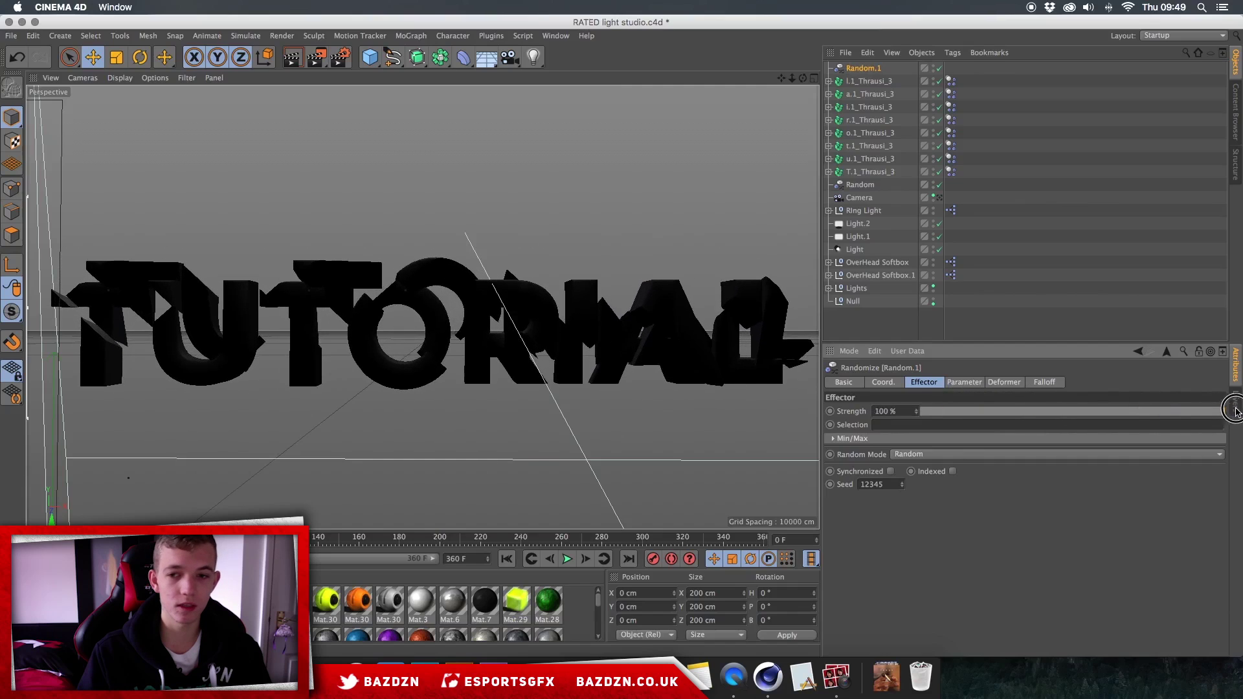
{"action": "left_click", "coordinate": [965, 382]}
{"action": "left_click", "coordinate": [926, 382]}
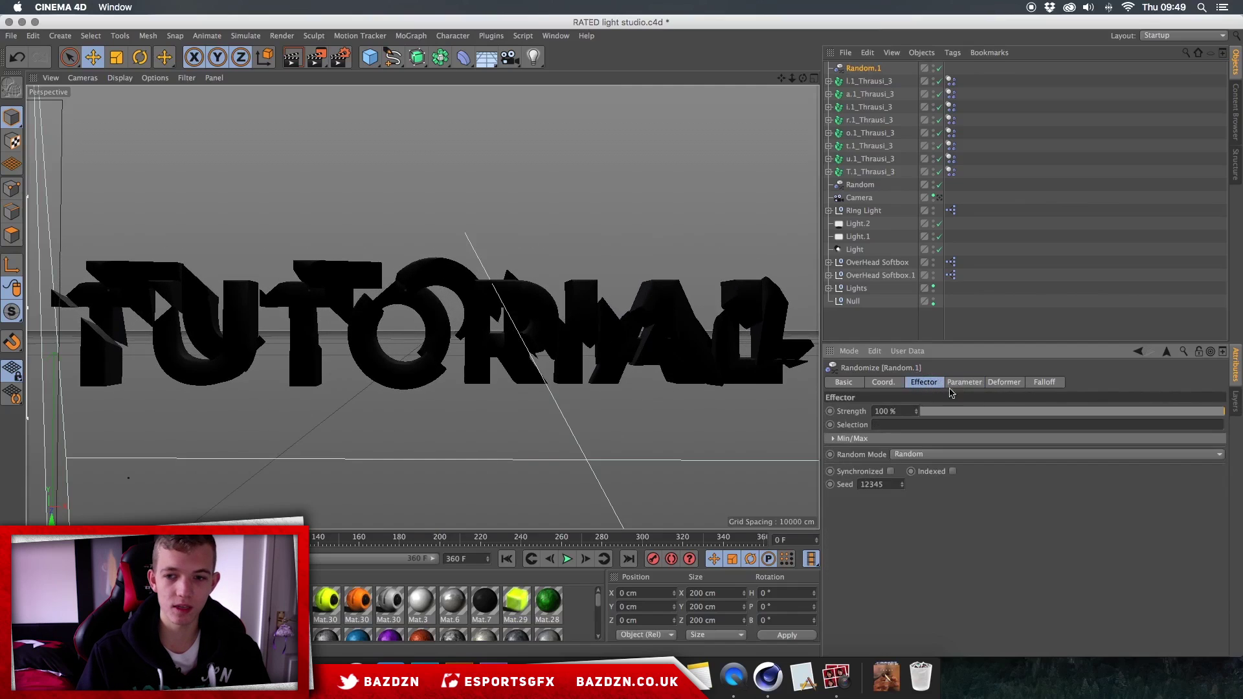
- Toggle the Random.1 effector's Position parameter to compare the letters, and leave it disabled
{"action": "left_click", "coordinate": [965, 382]}
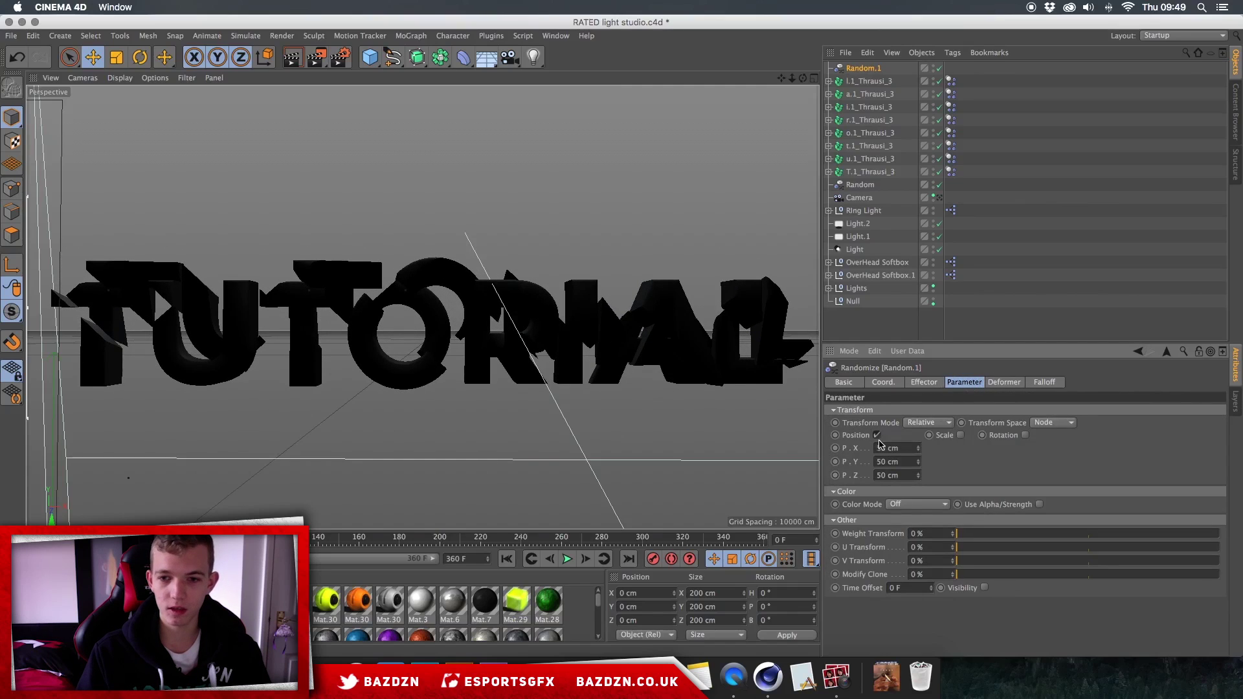
{"action": "left_click", "coordinate": [876, 435]}
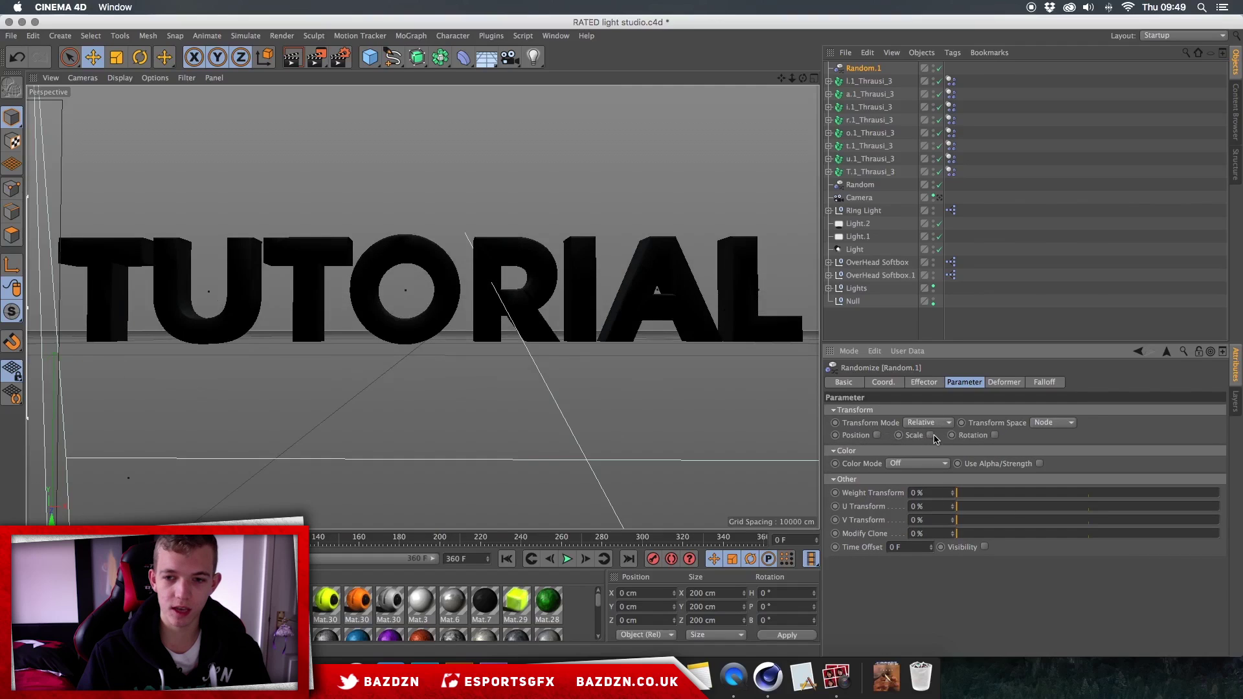
{"action": "left_click", "coordinate": [877, 435]}
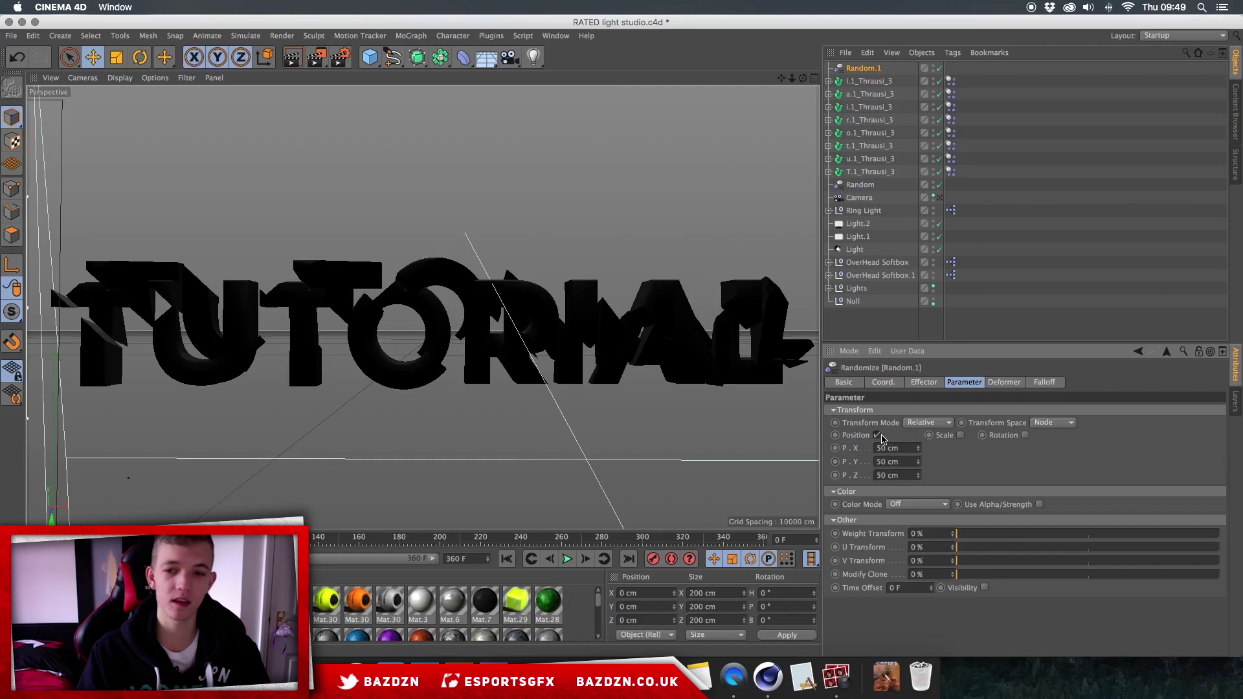
{"action": "left_click", "coordinate": [877, 435]}
{"action": "left_click", "coordinate": [877, 435]}
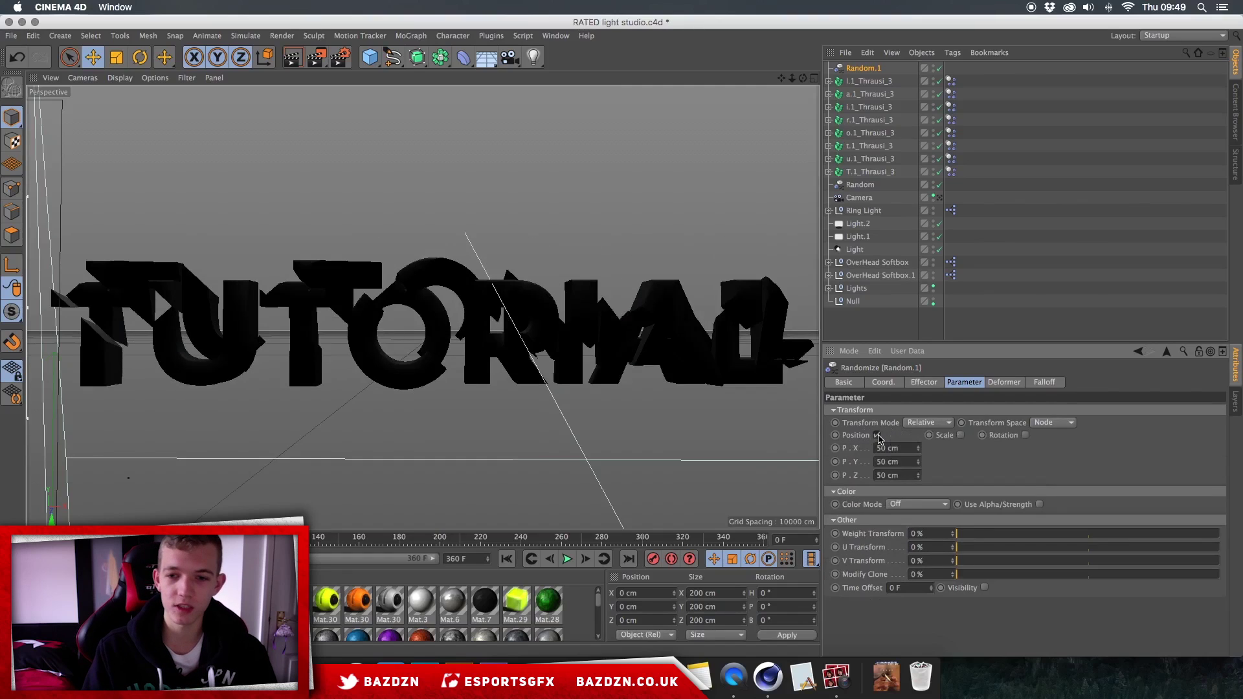
{"action": "left_click", "coordinate": [877, 434]}
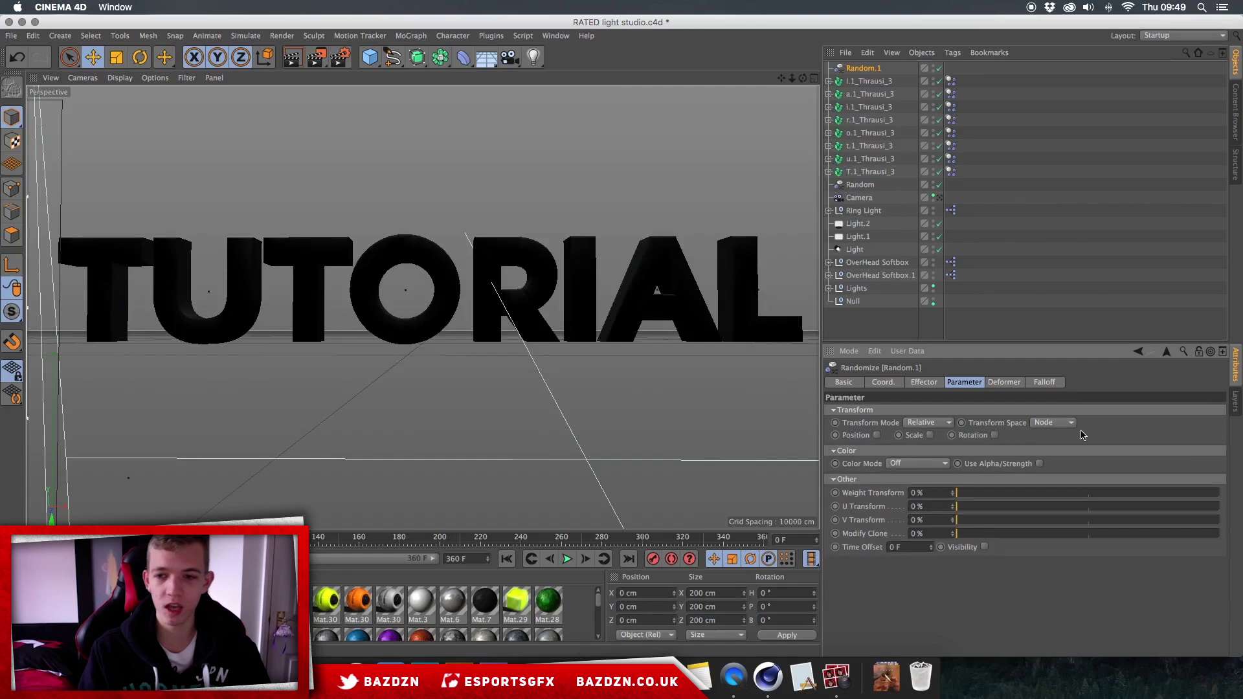
- Enable Rotation and Scale on Random.1, with rotation H 12°, P 20°, B 4° and scale X 0.19, Y -0.09, Z 0.27
{"action": "left_click", "coordinate": [995, 435]}
{"action": "left_click", "coordinate": [929, 435]}
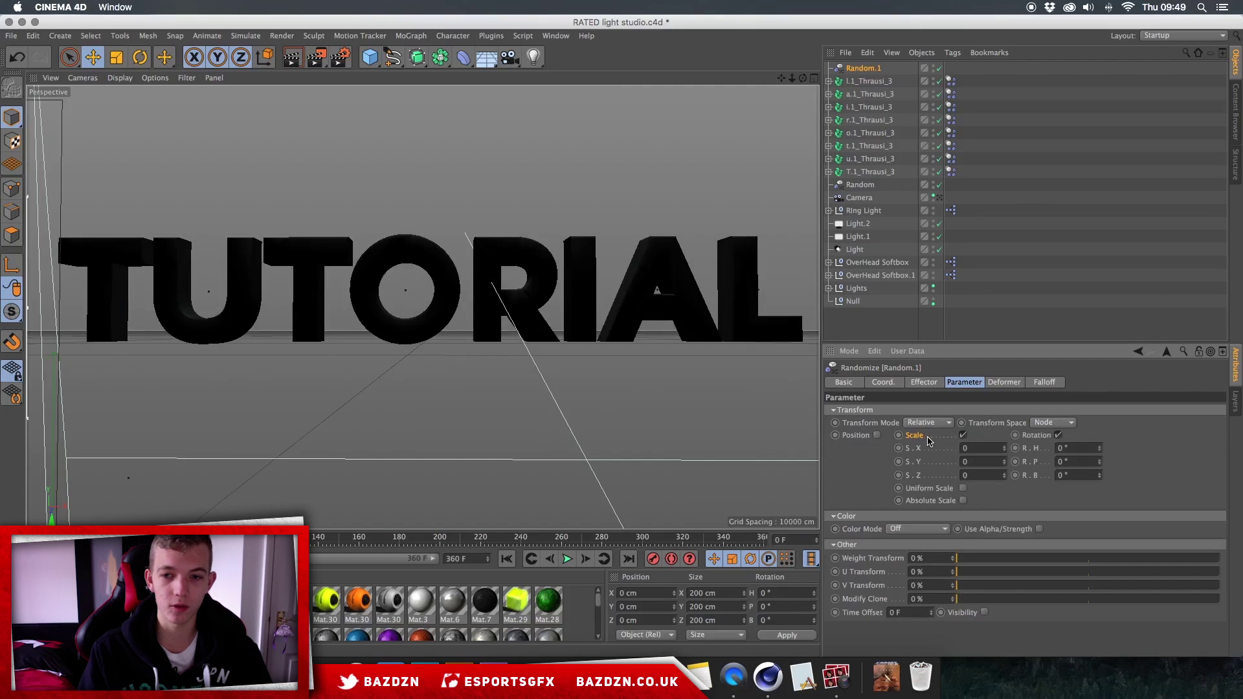
{"action": "left_click", "coordinate": [1058, 435]}
{"action": "left_click", "coordinate": [1058, 435]}
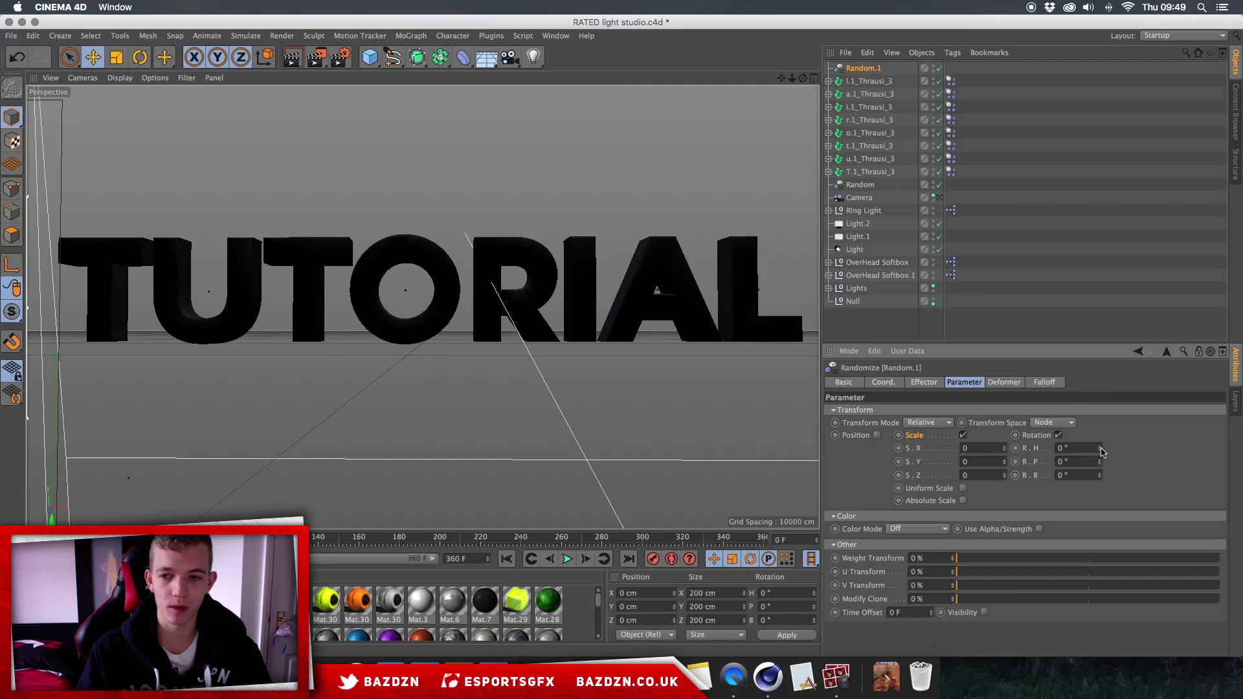
{"action": "left_click_drag", "start_coordinate": [1101, 448], "coordinate": [1098, 474]}
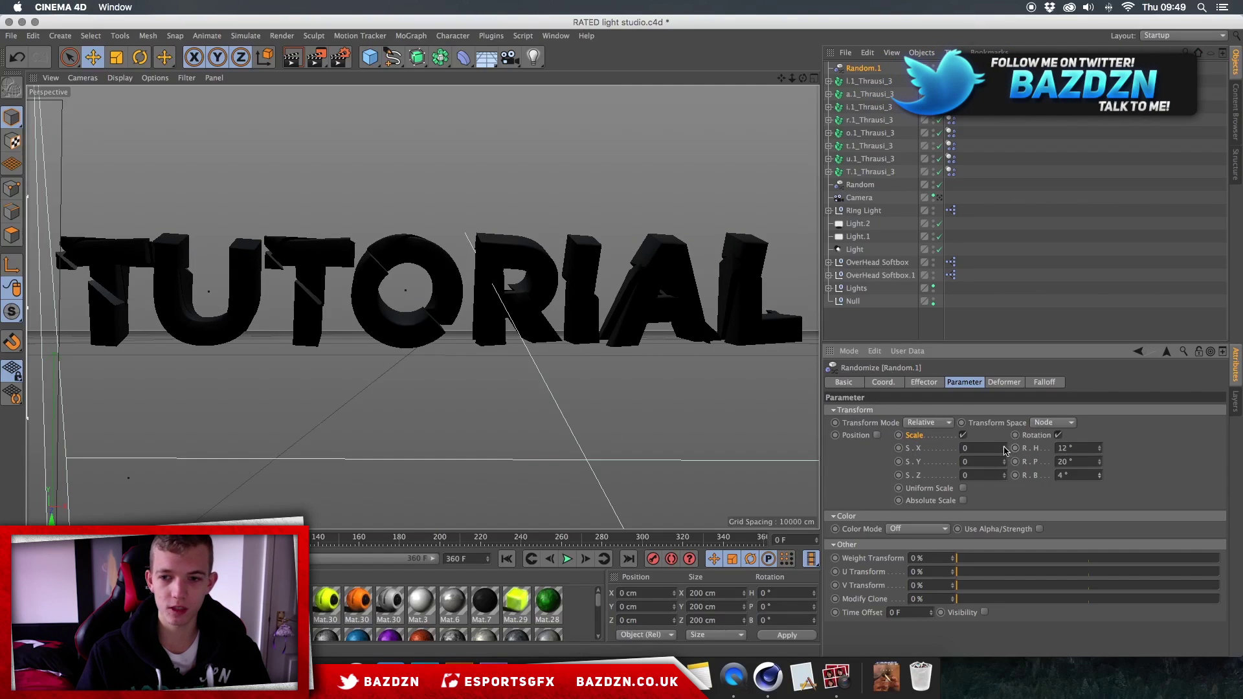
{"action": "mouse_move", "coordinate": [1004, 449]}
{"action": "left_mouse_down"}
{"action": "mouse_move", "coordinate": [1005, 434]}
{"action": "mouse_move", "coordinate": [1004, 476]}
{"action": "mouse_move", "coordinate": [1005, 459]}
{"action": "left_mouse_up"}
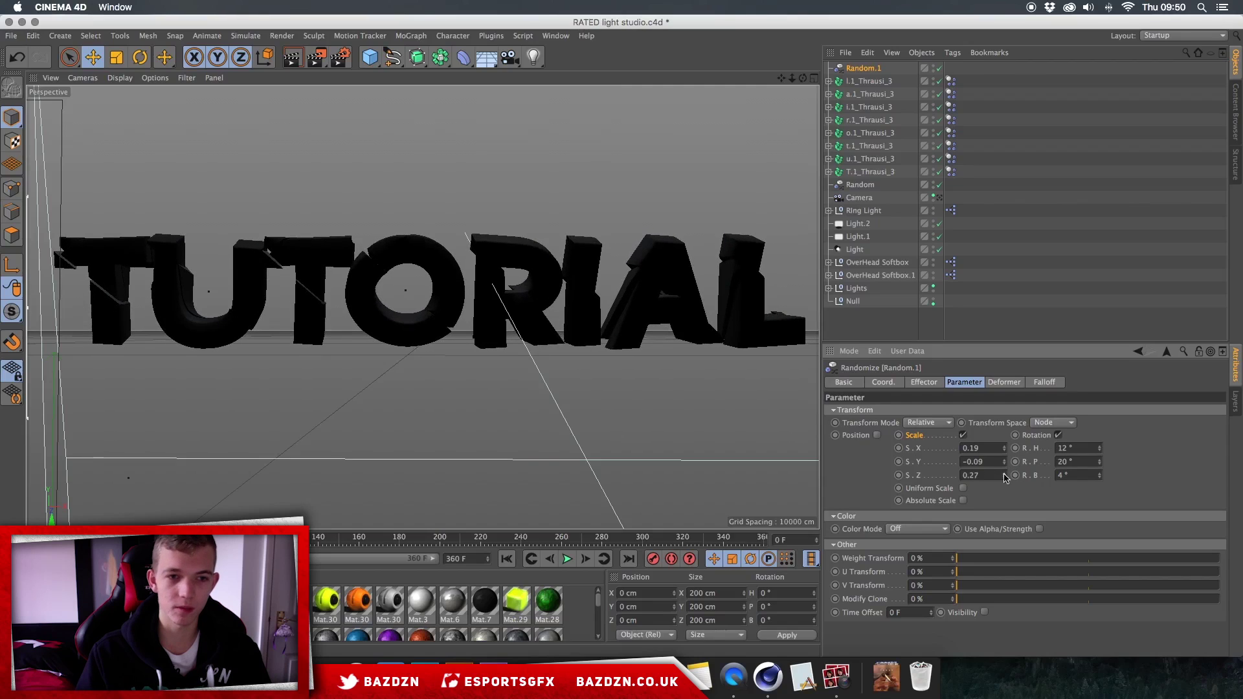
- Preview a render of the cracked text in the viewport, continuing past the missing softbox textures
{"action": "left_click", "coordinate": [292, 58]}
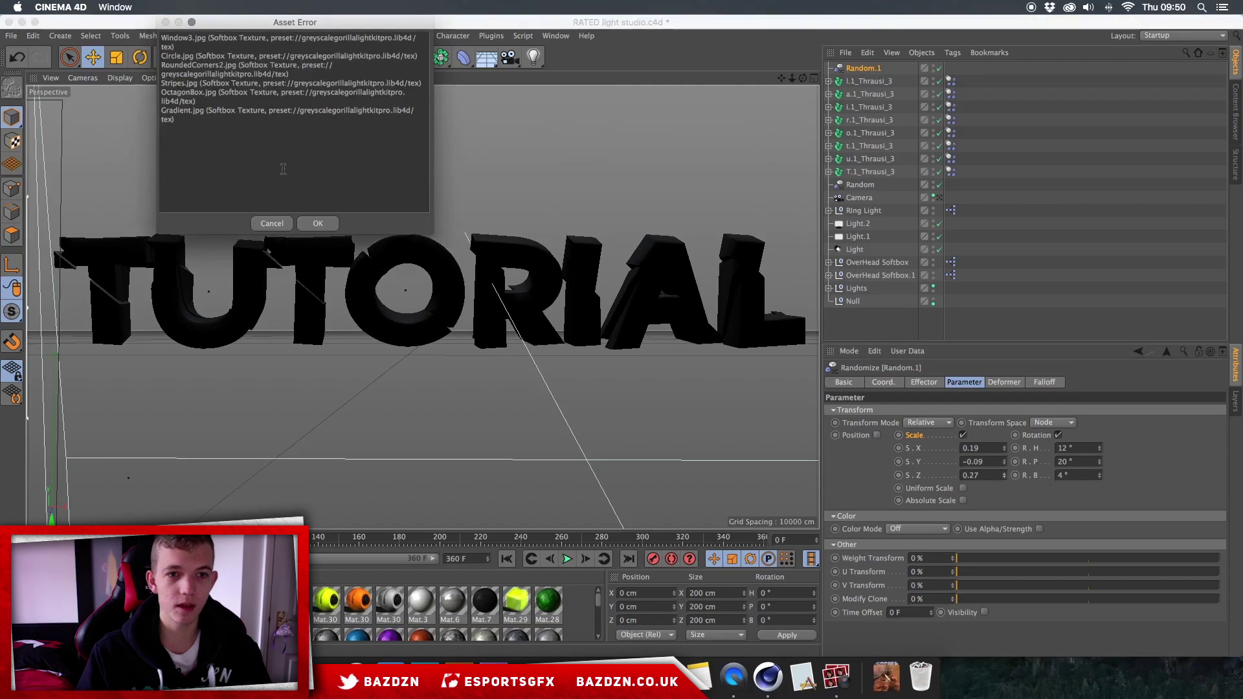
{"action": "left_click", "coordinate": [317, 223]}
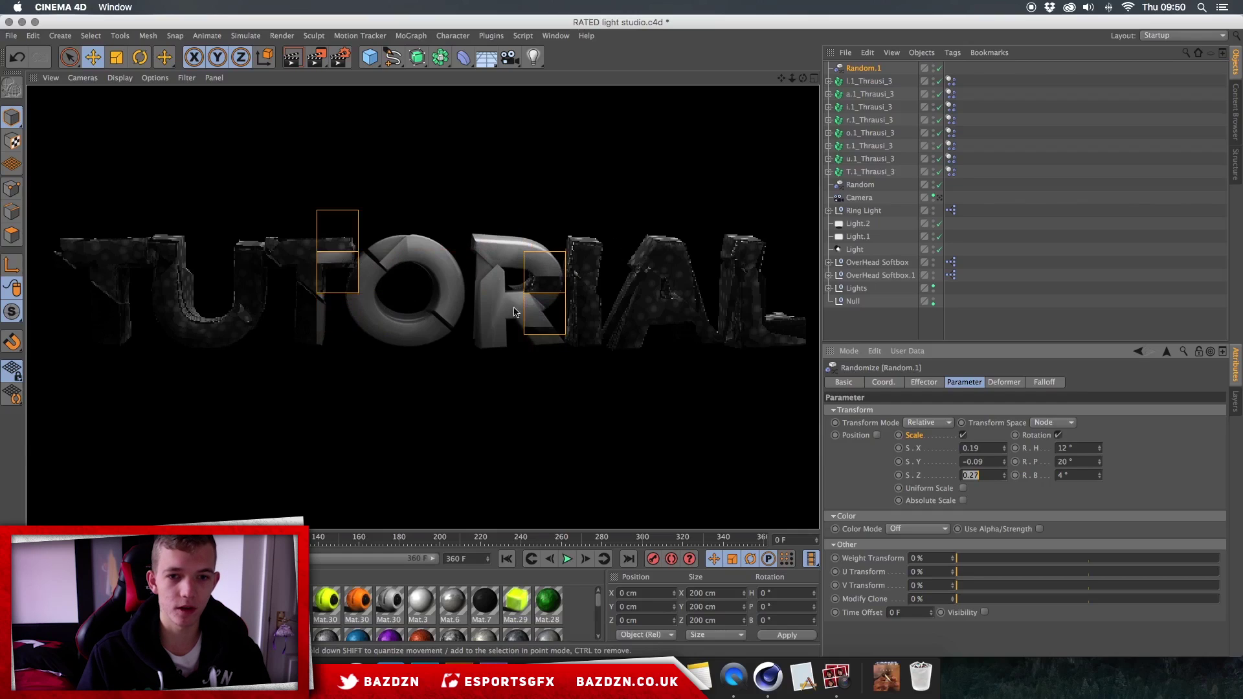
{"action": "left_click", "coordinate": [499, 355]}
- Select the Thrausi fracture objects one by one to check which letter of the text each one holds
{"action": "left_click", "coordinate": [870, 80]}
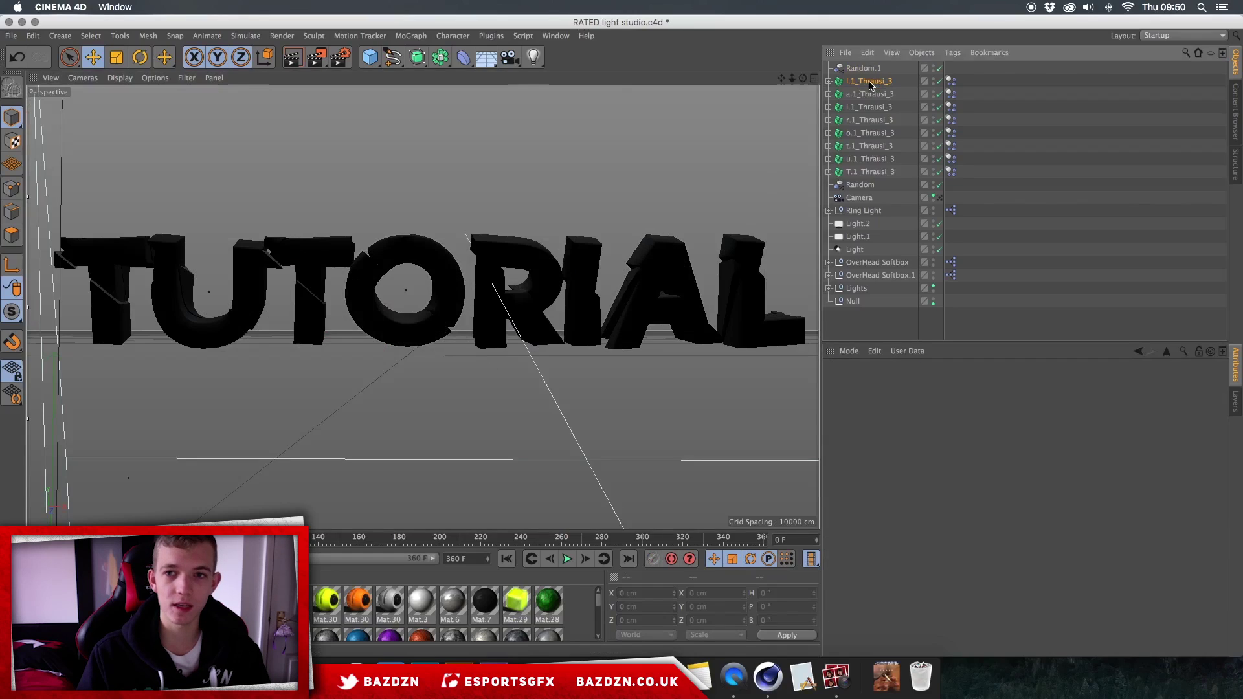
{"action": "left_click", "coordinate": [870, 93]}
{"action": "left_click", "coordinate": [871, 107]}
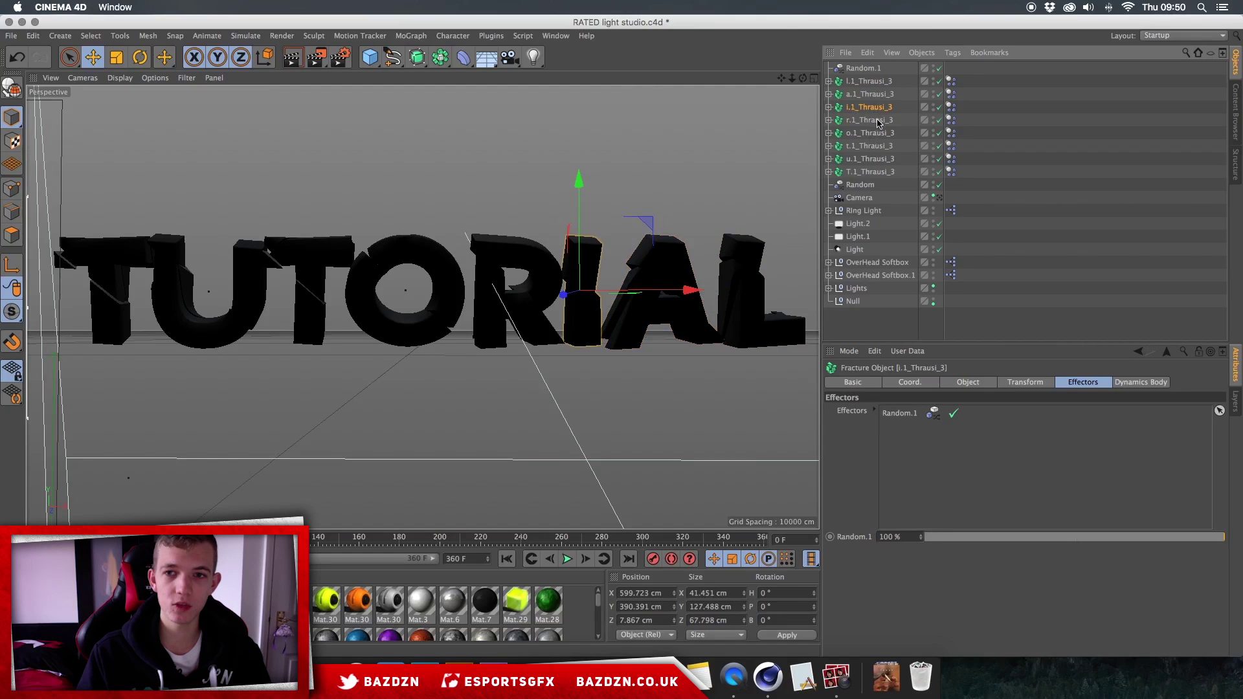
{"action": "left_click", "coordinate": [871, 120]}
{"action": "left_click", "coordinate": [870, 133]}
{"action": "left_click", "coordinate": [870, 146]}
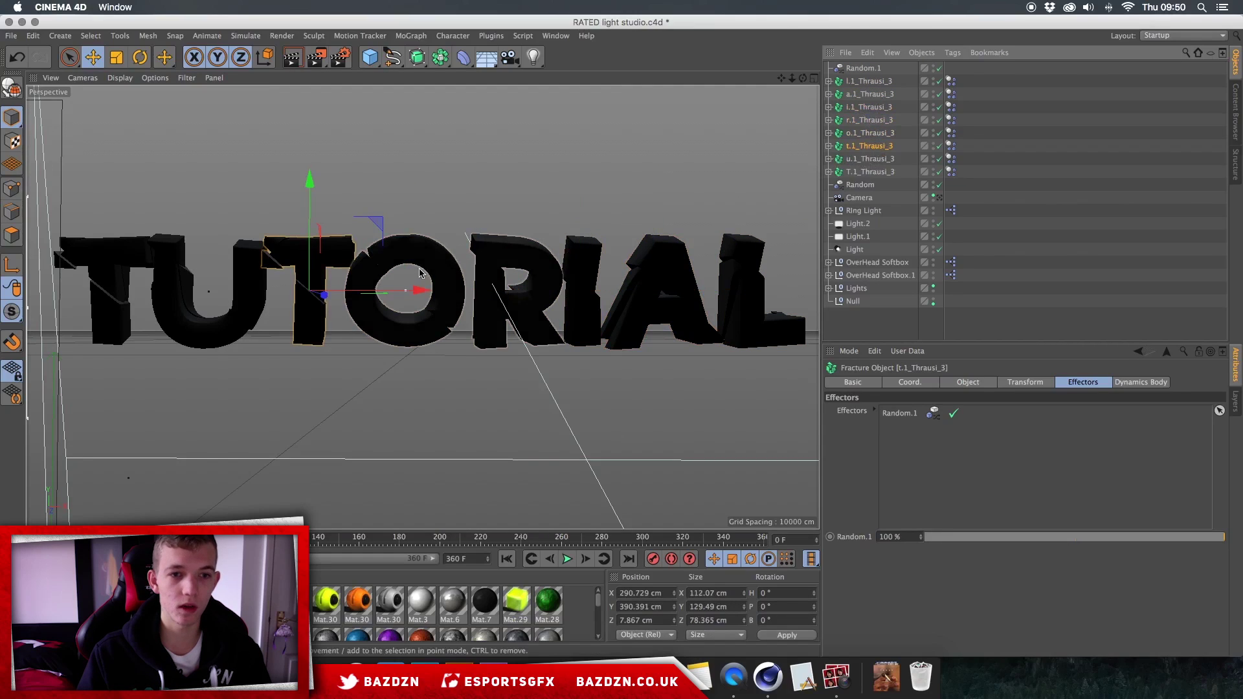
{"action": "left_click", "coordinate": [871, 80]}
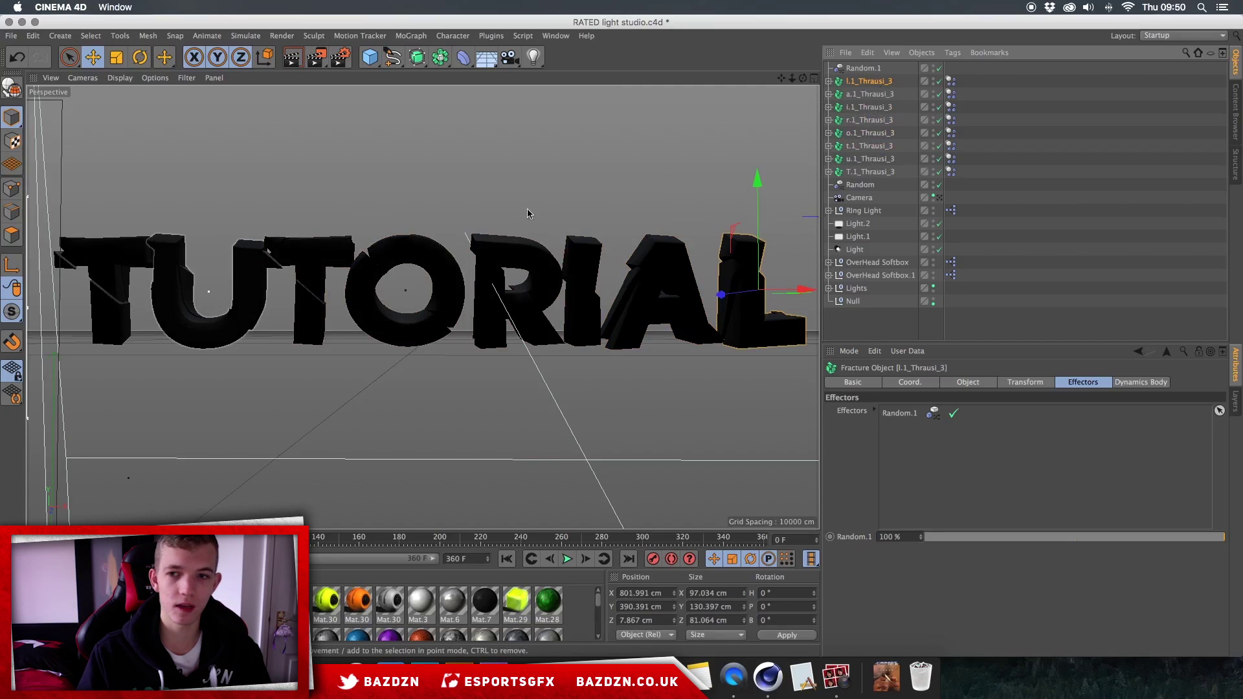
{"action": "left_click", "coordinate": [874, 171]}
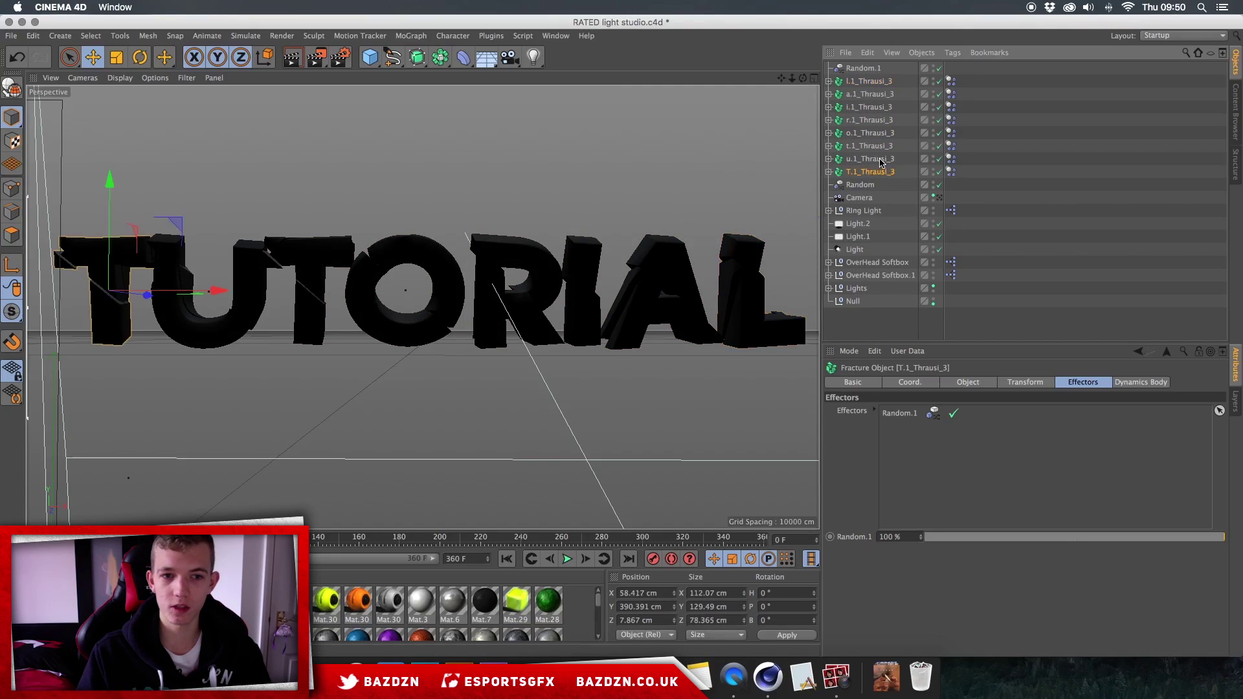
- Move the U, second T, O and R along X to close their gaps, at about 163, 271, 376 and 478 cm
{"action": "left_click", "coordinate": [879, 160]}
{"action": "left_click_drag", "start_coordinate": [275, 297], "coordinate": [262, 296]}
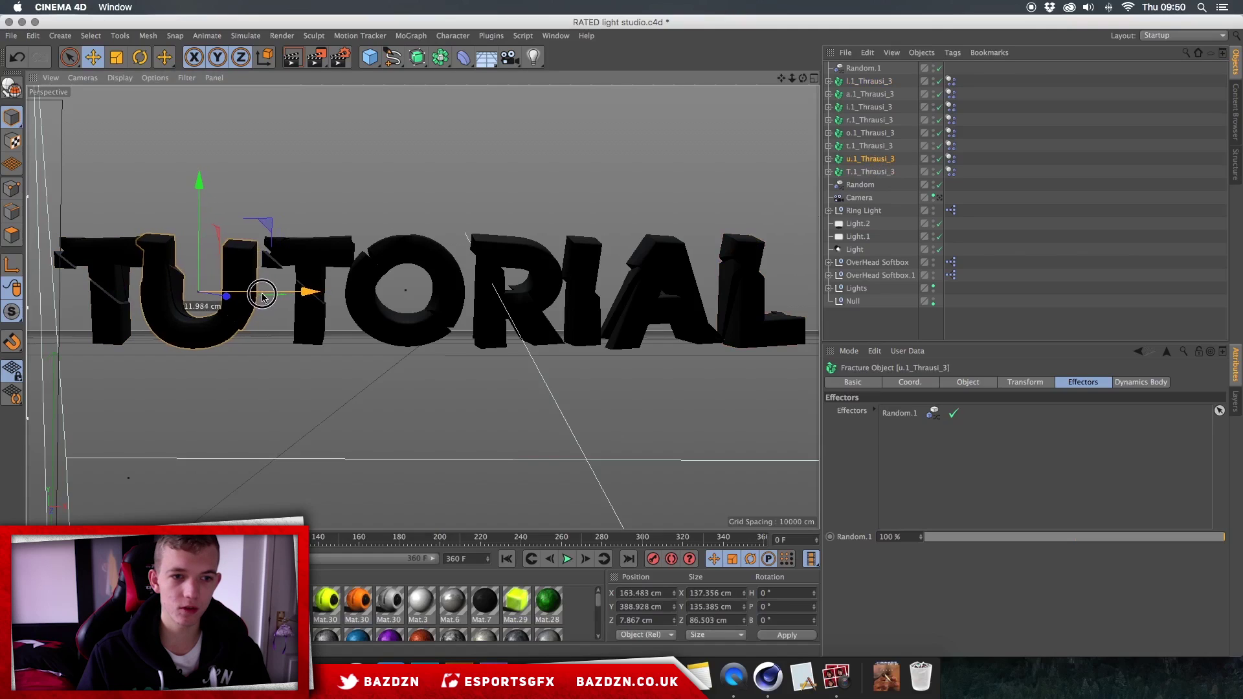
{"action": "left_click", "coordinate": [322, 285]}
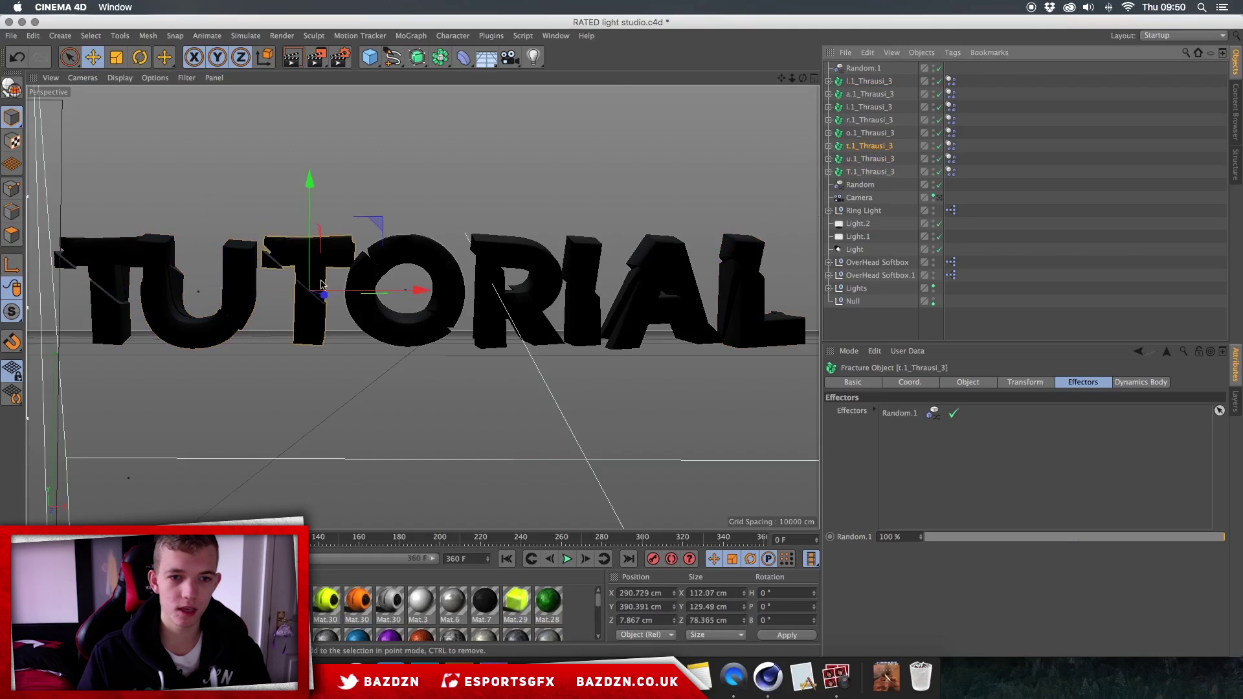
{"action": "left_click_drag", "start_coordinate": [322, 285], "coordinate": [307, 286]}
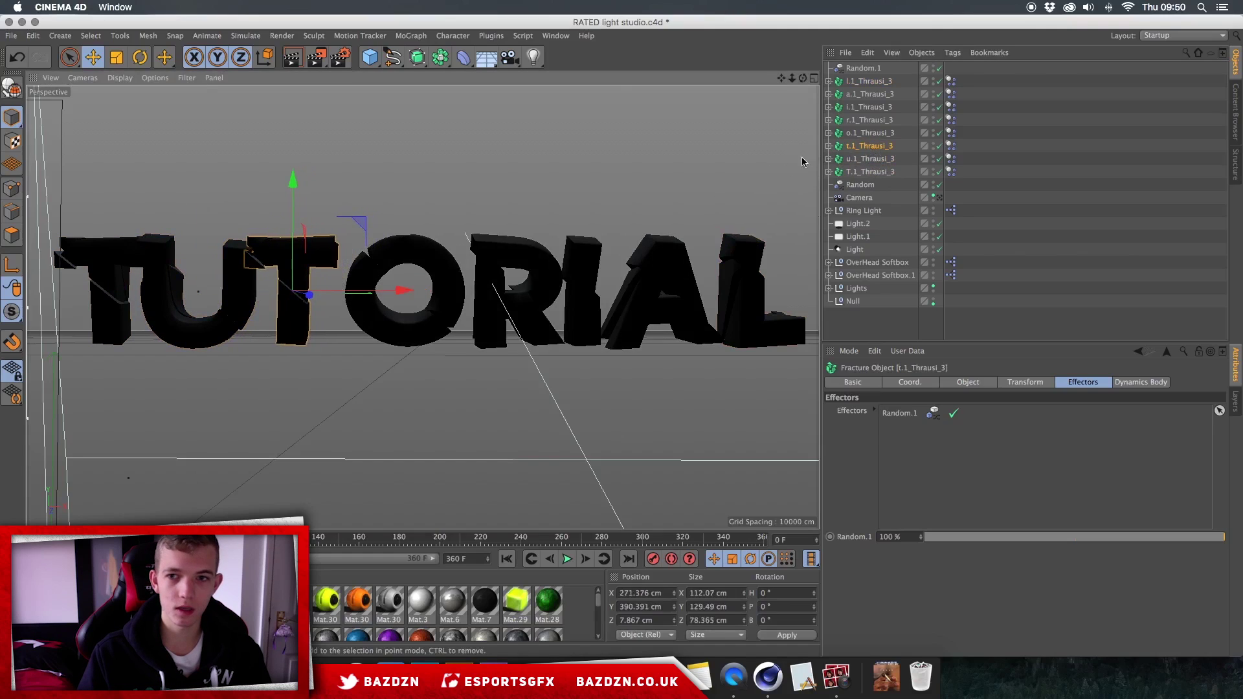
{"action": "left_click", "coordinate": [870, 133]}
{"action": "left_click_drag", "start_coordinate": [474, 291], "coordinate": [452, 291]}
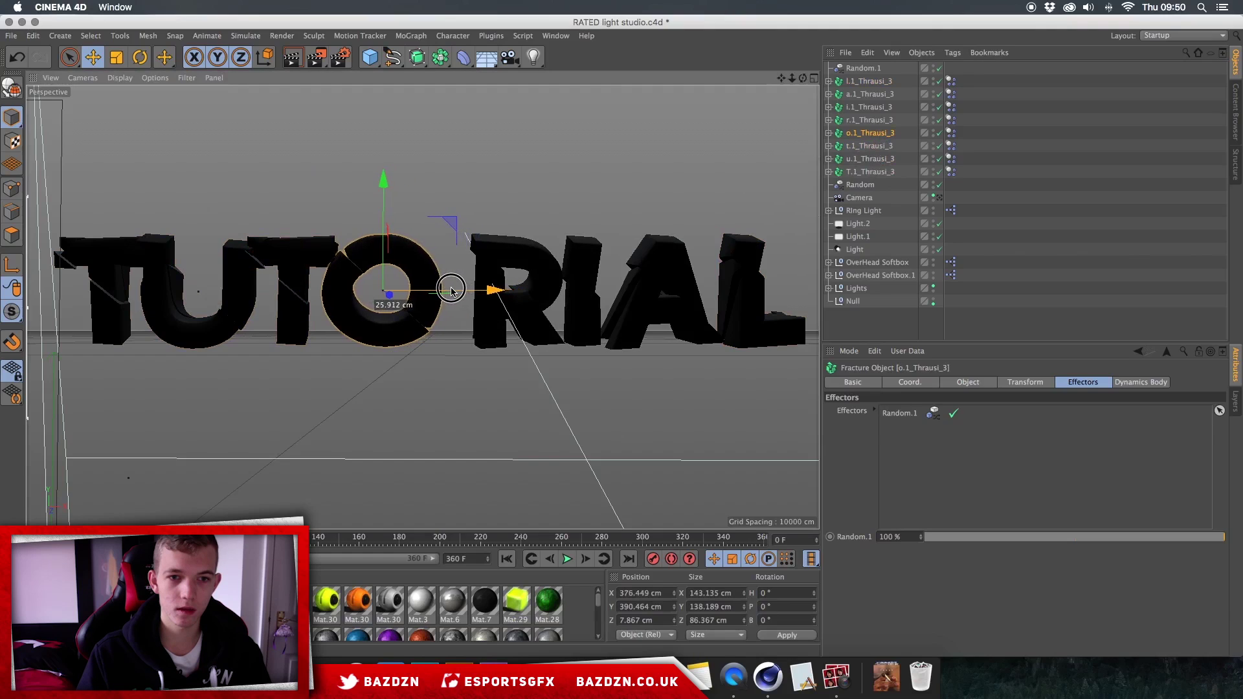
{"action": "left_click", "coordinate": [531, 294]}
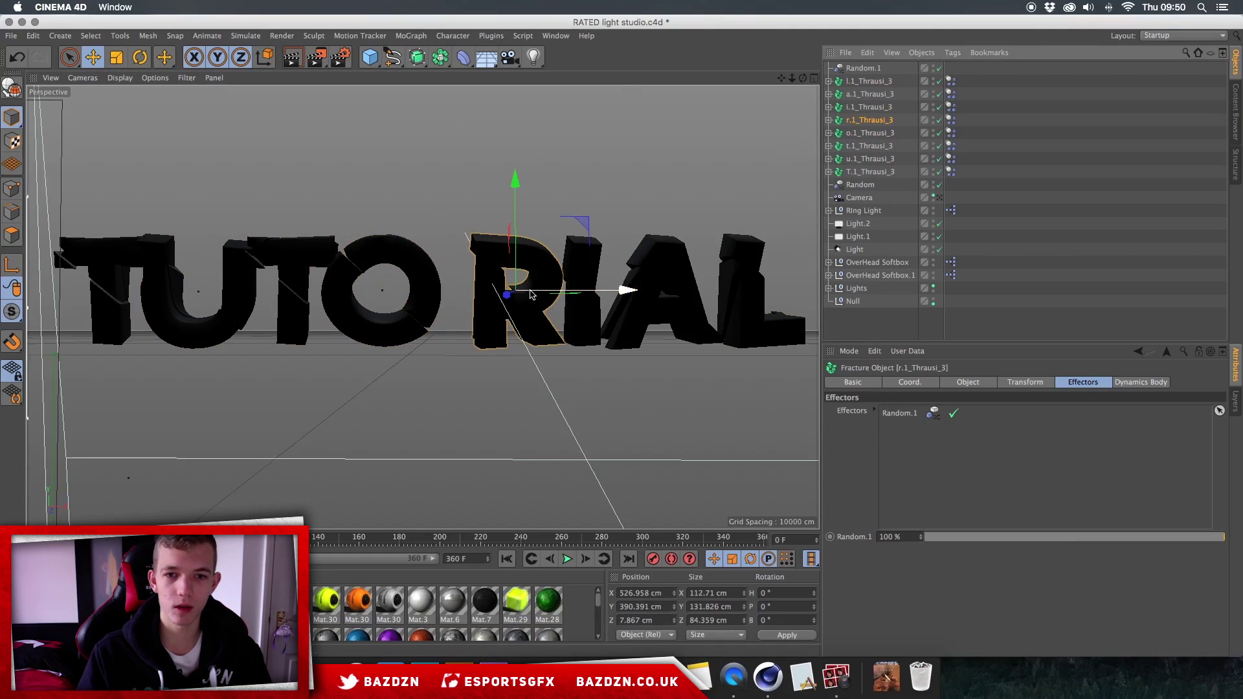
{"action": "left_click_drag", "start_coordinate": [623, 290], "coordinate": [586, 290]}
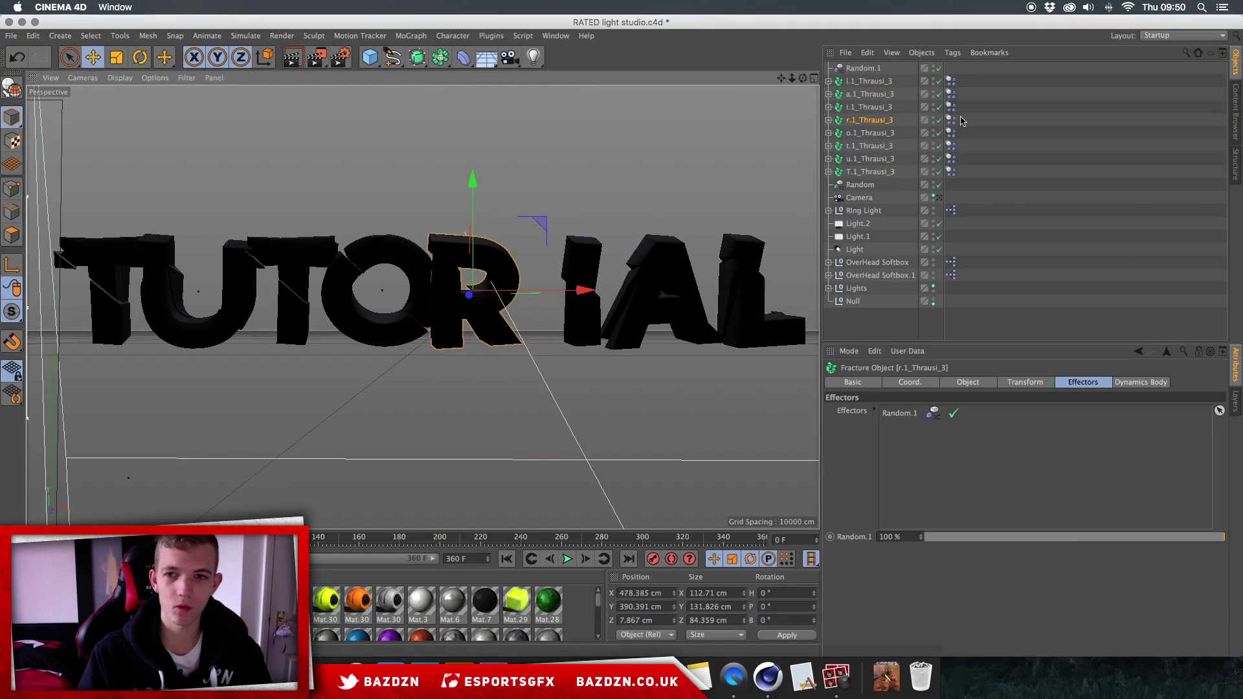
- Close the gaps before the I, A and L along X, and shift all eight letters together about 48 cm in positive X
{"action": "left_click", "coordinate": [869, 107]}
{"action": "left_click_drag", "start_coordinate": [688, 290], "coordinate": [636, 293]}
{"action": "left_click", "coordinate": [869, 94]}
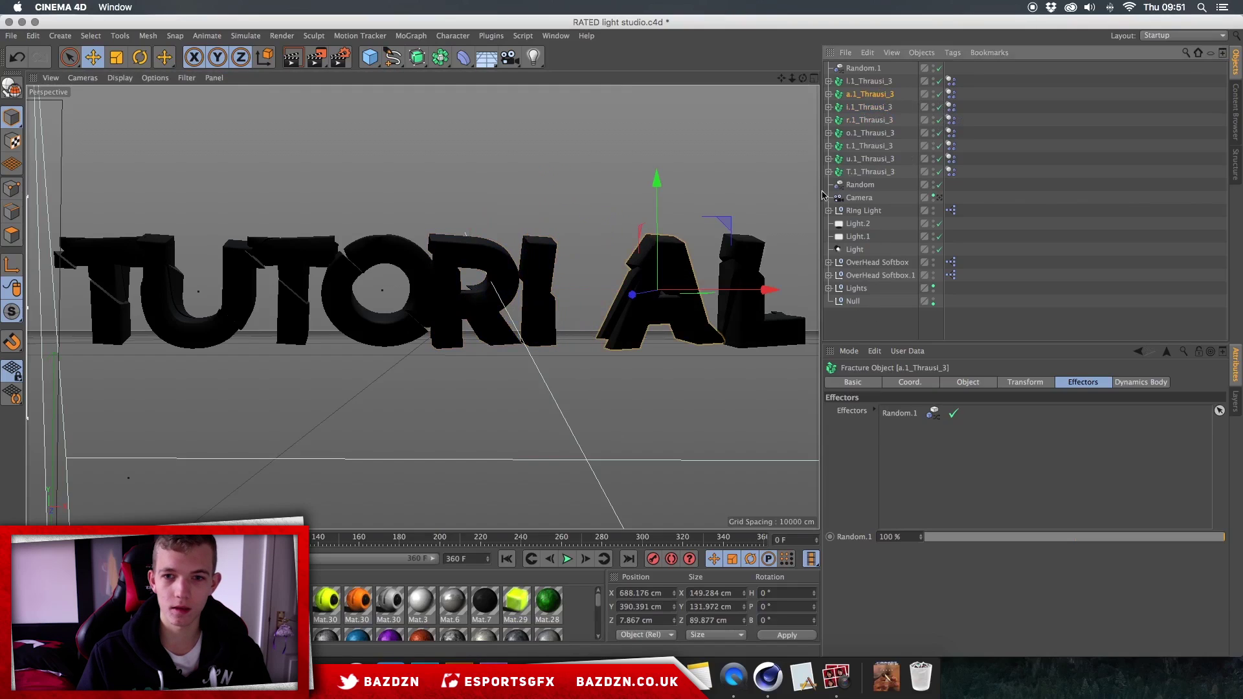
{"action": "left_click_drag", "start_coordinate": [716, 289], "coordinate": [658, 293]}
{"action": "left_click", "coordinate": [744, 285]}
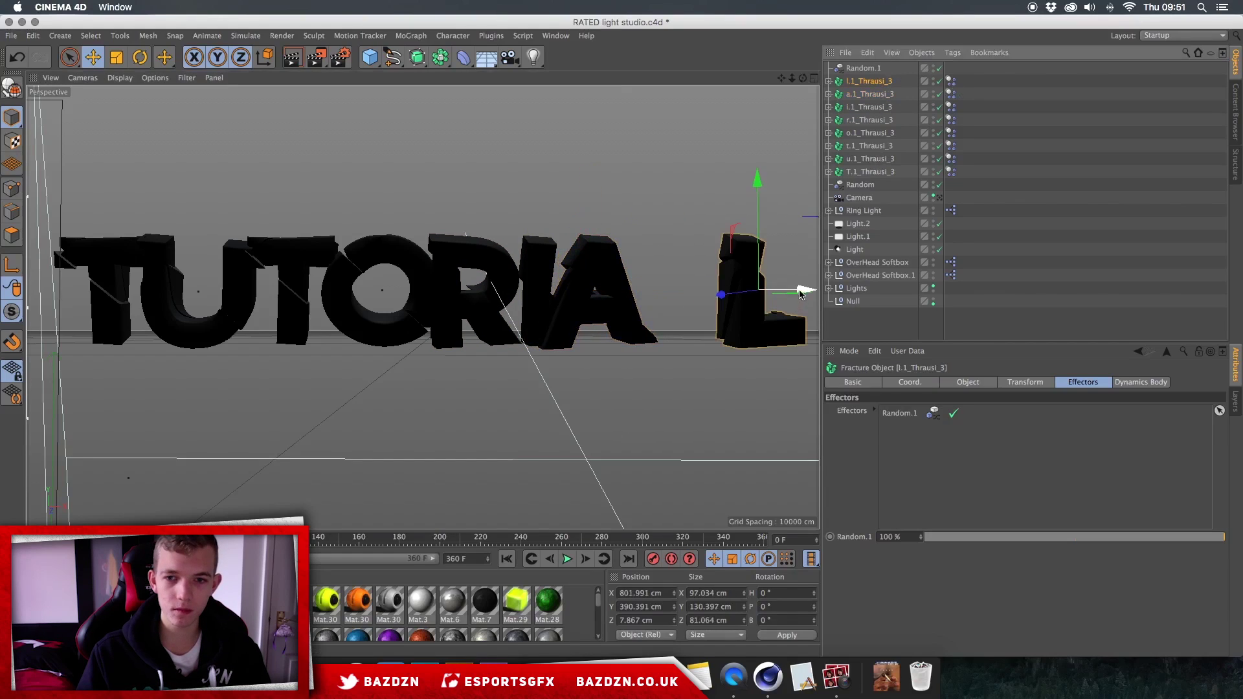
{"action": "left_click_drag", "start_coordinate": [801, 292], "coordinate": [718, 286]}
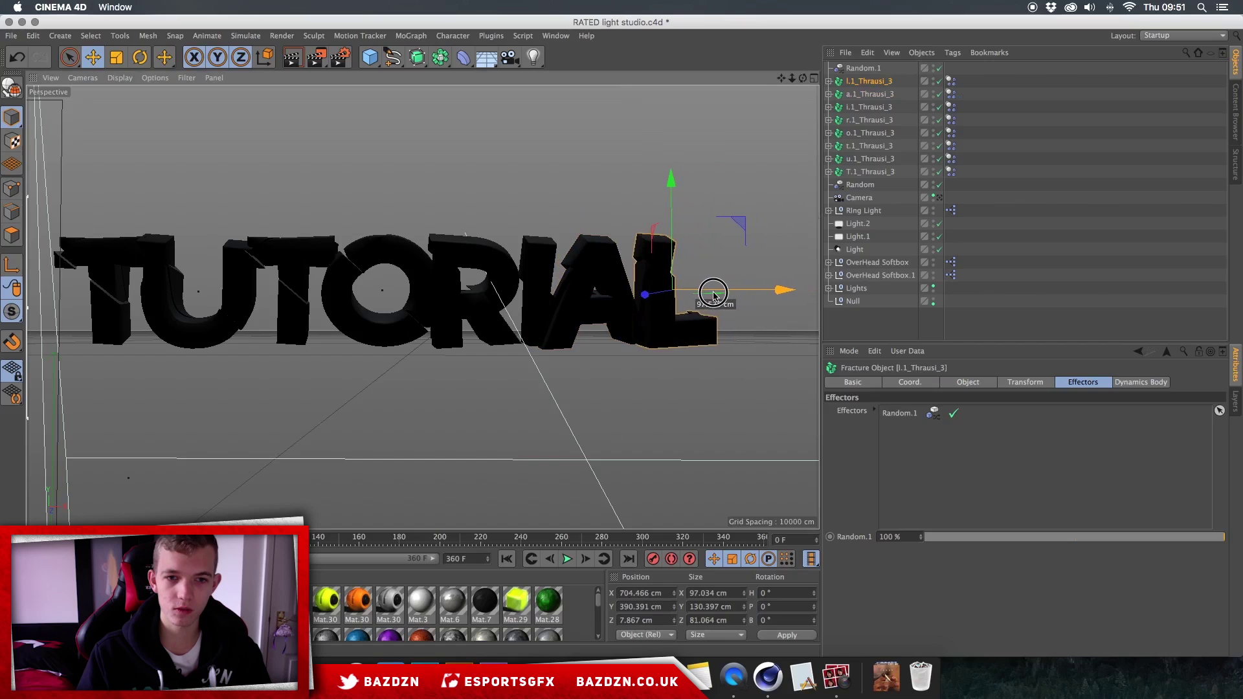
{"action": "left_click", "coordinate": [880, 171], "text": "shift"}
{"action": "left_click_drag", "start_coordinate": [497, 292], "coordinate": [537, 290]}
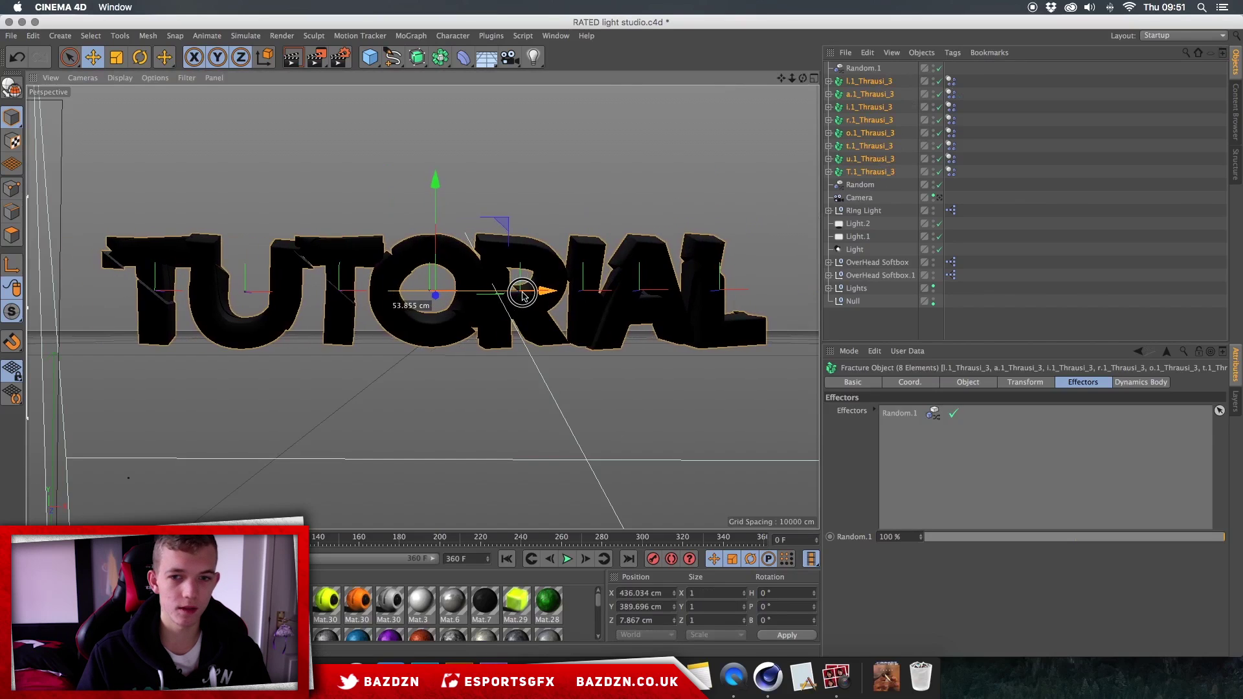
- Rotate the second T's fracture object to a pitch of about -5.17°
{"action": "left_click", "coordinate": [885, 134]}
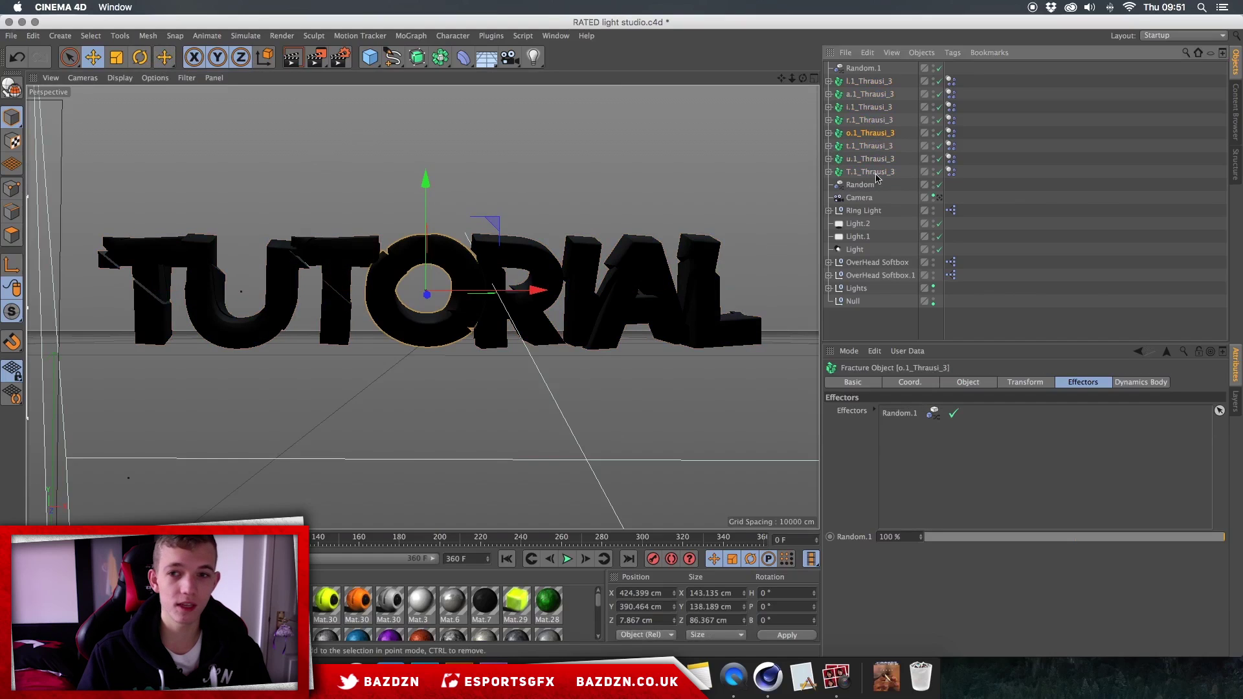
{"action": "left_click", "coordinate": [878, 145]}
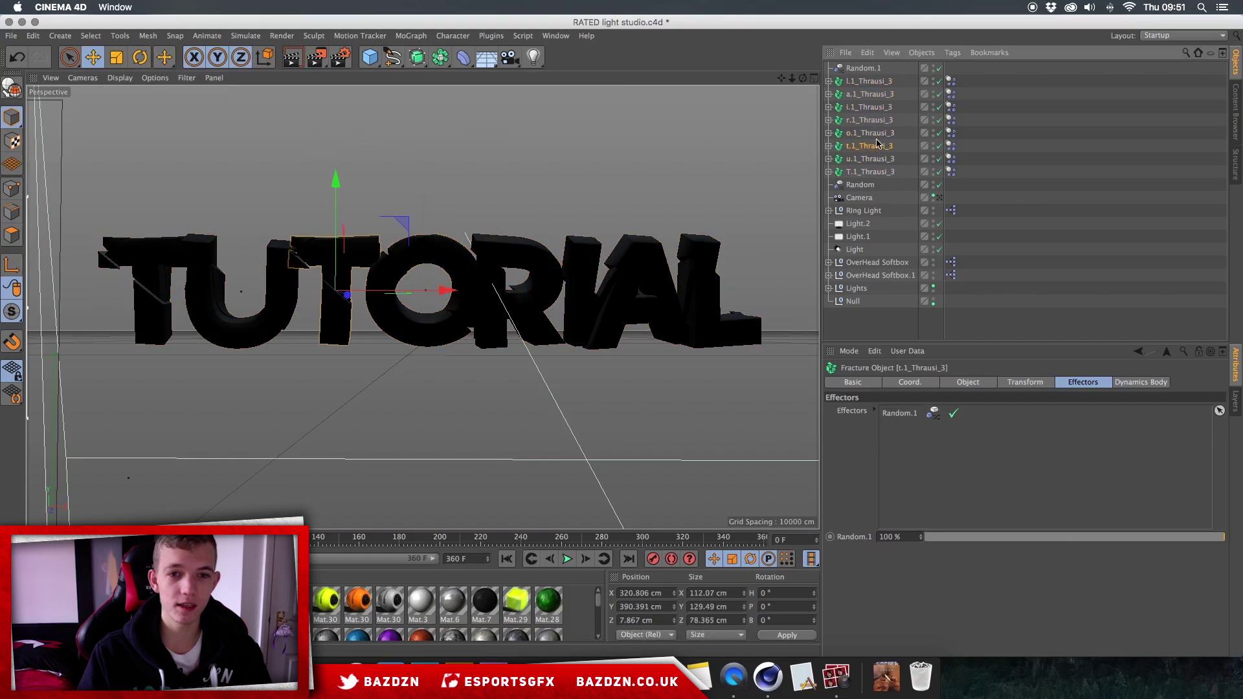
{"action": "left_click", "coordinate": [139, 58]}
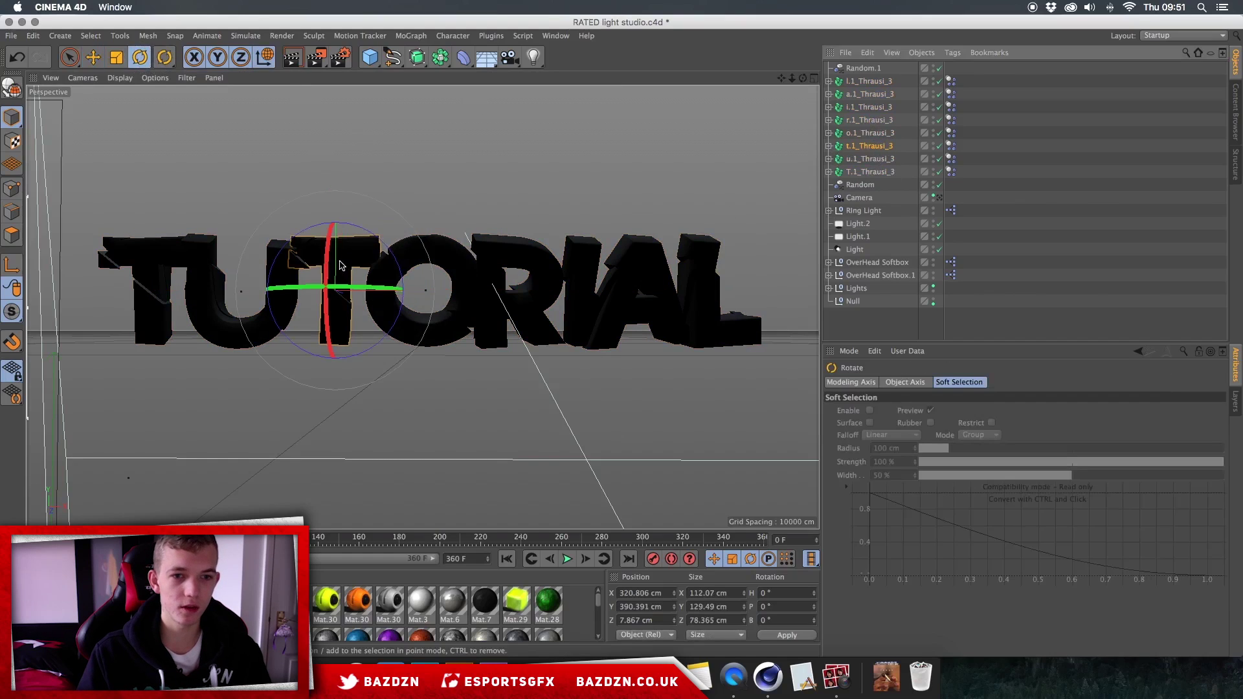
{"action": "left_click_drag", "start_coordinate": [327, 261], "coordinate": [402, 251]}
{"action": "key", "text": "e"}
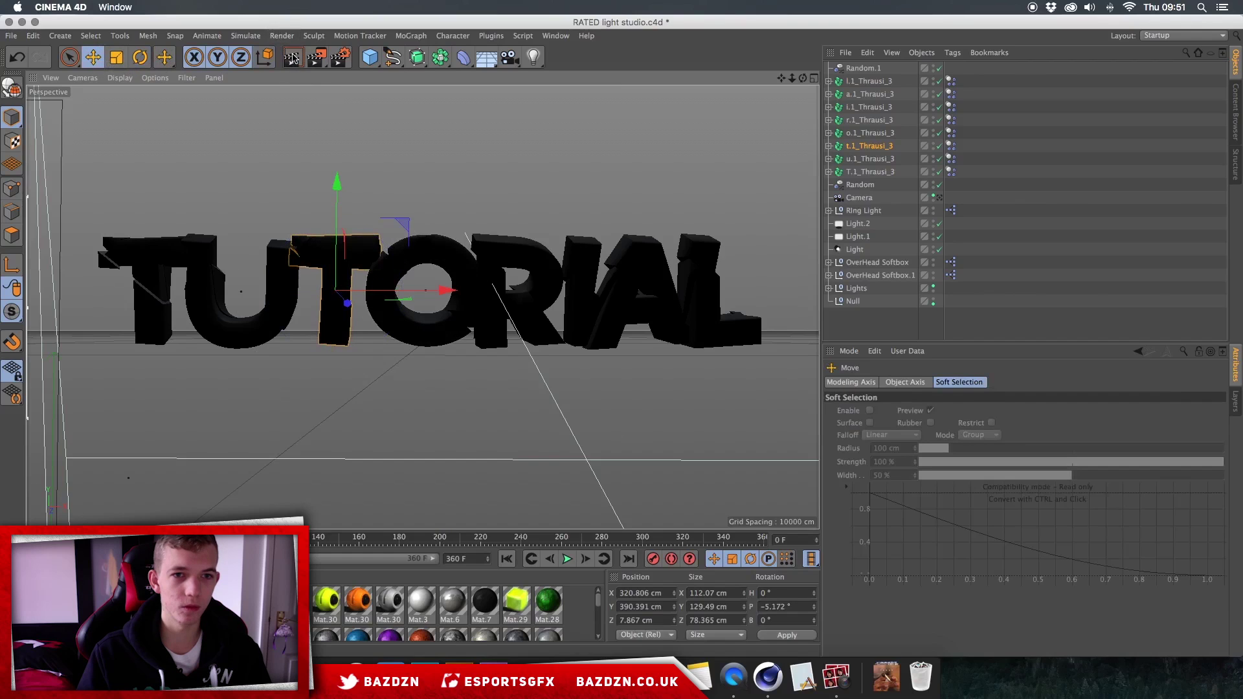
- Preview the respaced letters with a viewport render, running it twice and continuing past the missing textures
{"action": "left_click", "coordinate": [293, 58]}
{"action": "left_click", "coordinate": [317, 219]}
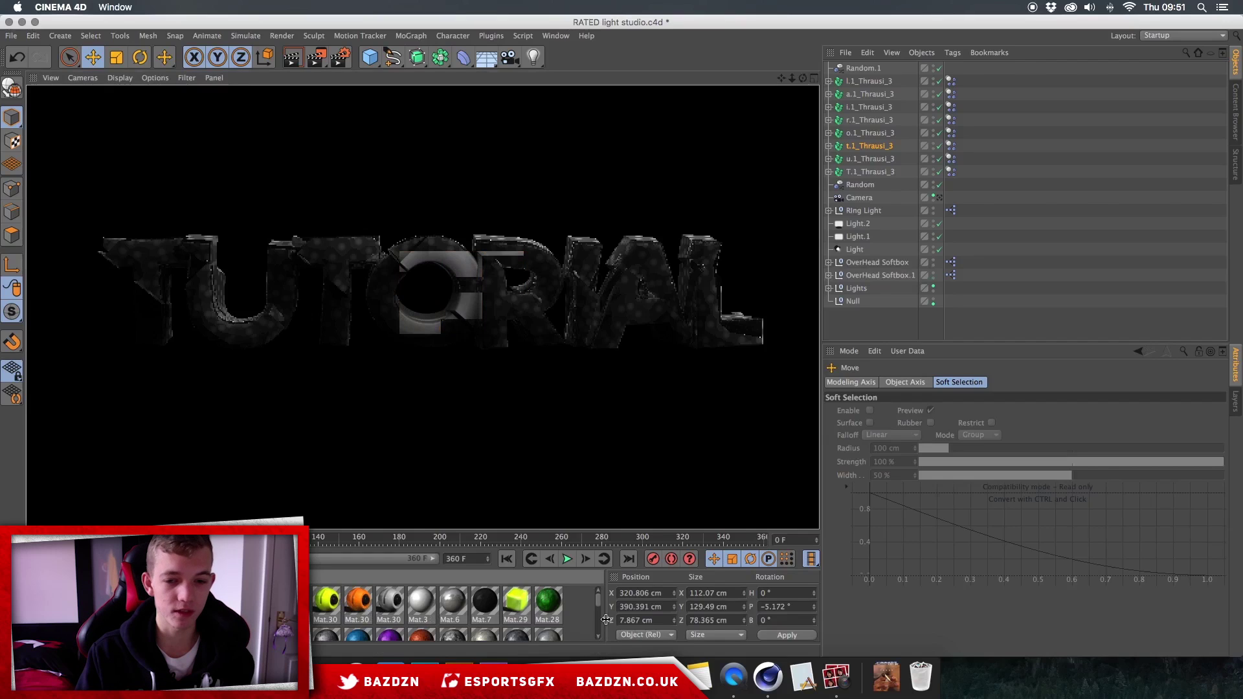
{"action": "left_click", "coordinate": [475, 449]}
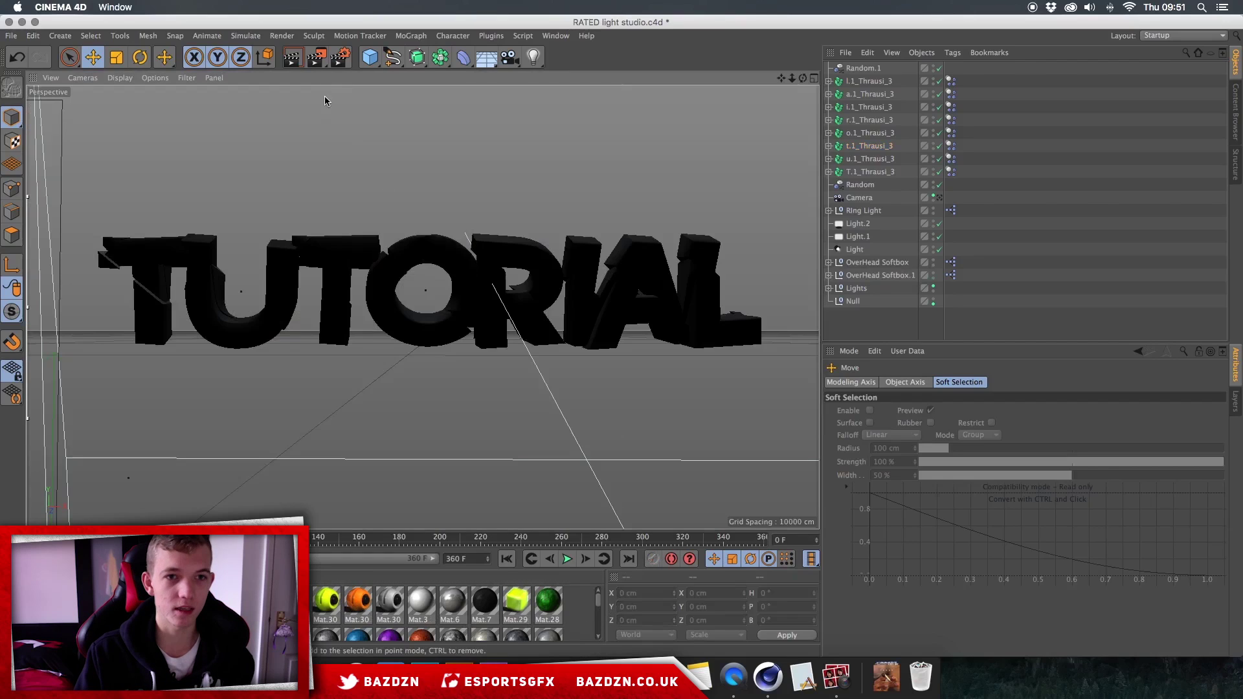
{"action": "left_click", "coordinate": [294, 58]}
{"action": "key", "text": "Return"}
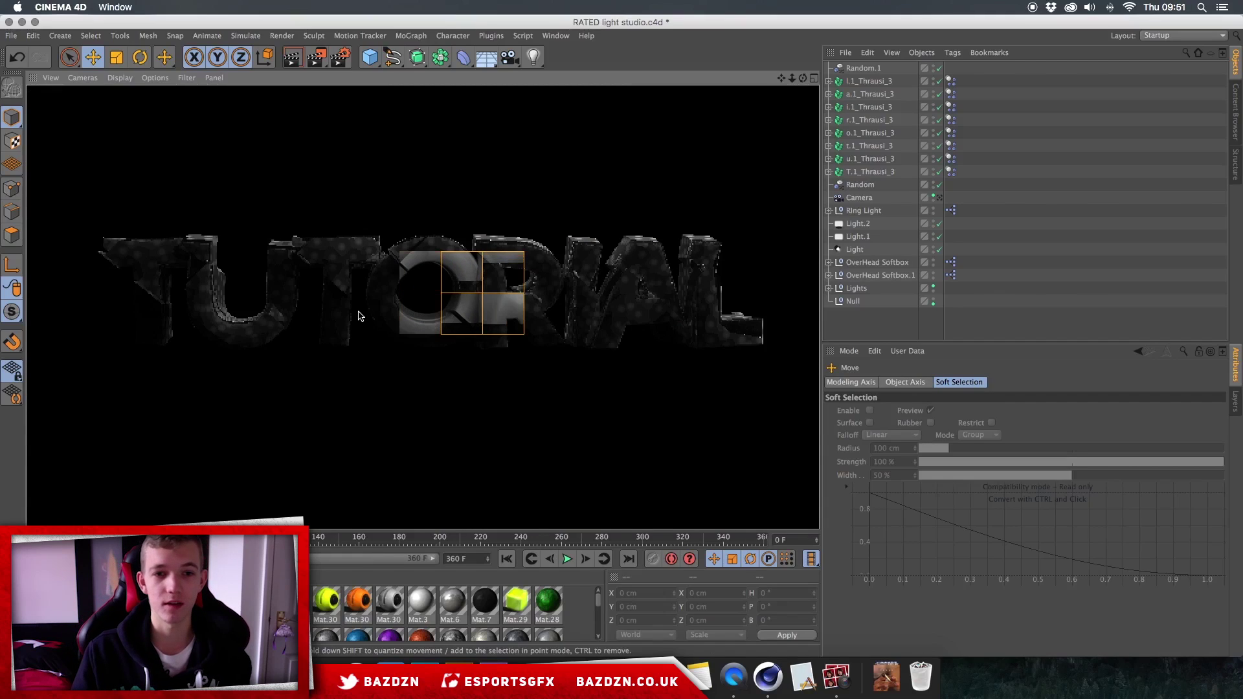
- Open the render settings and review the output and image-saving options, including the alpha channel
{"action": "left_click", "coordinate": [343, 62]}
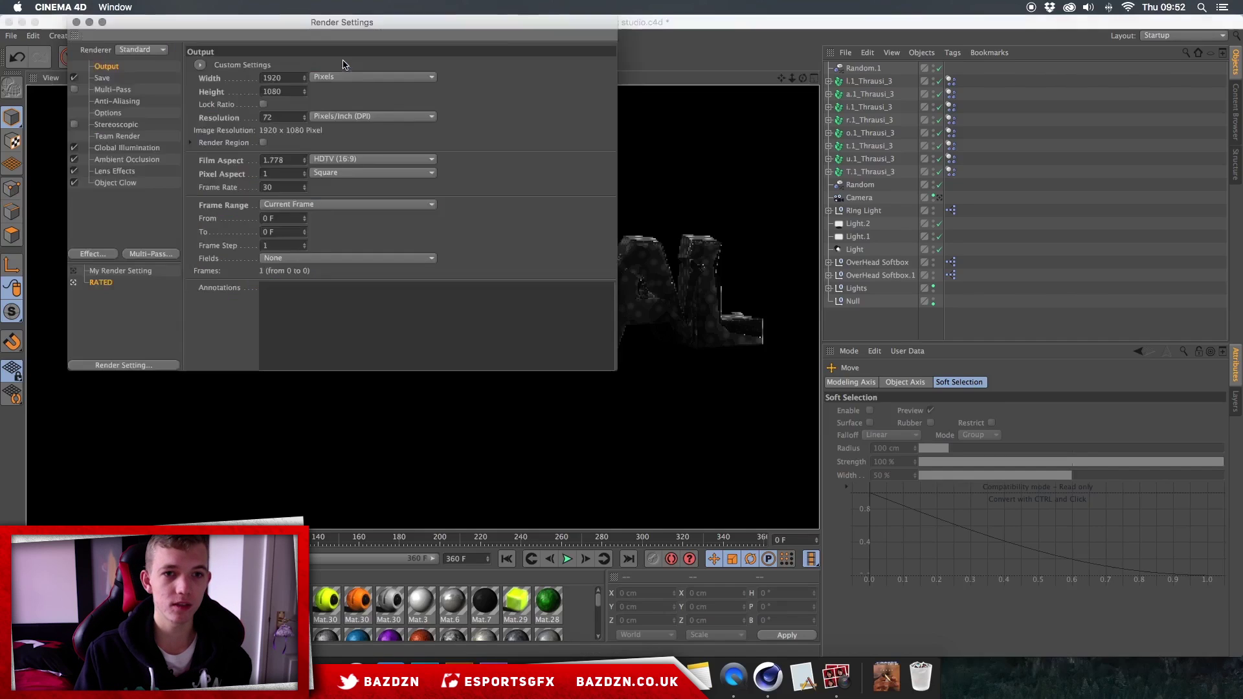
{"action": "left_click_drag", "start_coordinate": [280, 22], "coordinate": [348, 100]}
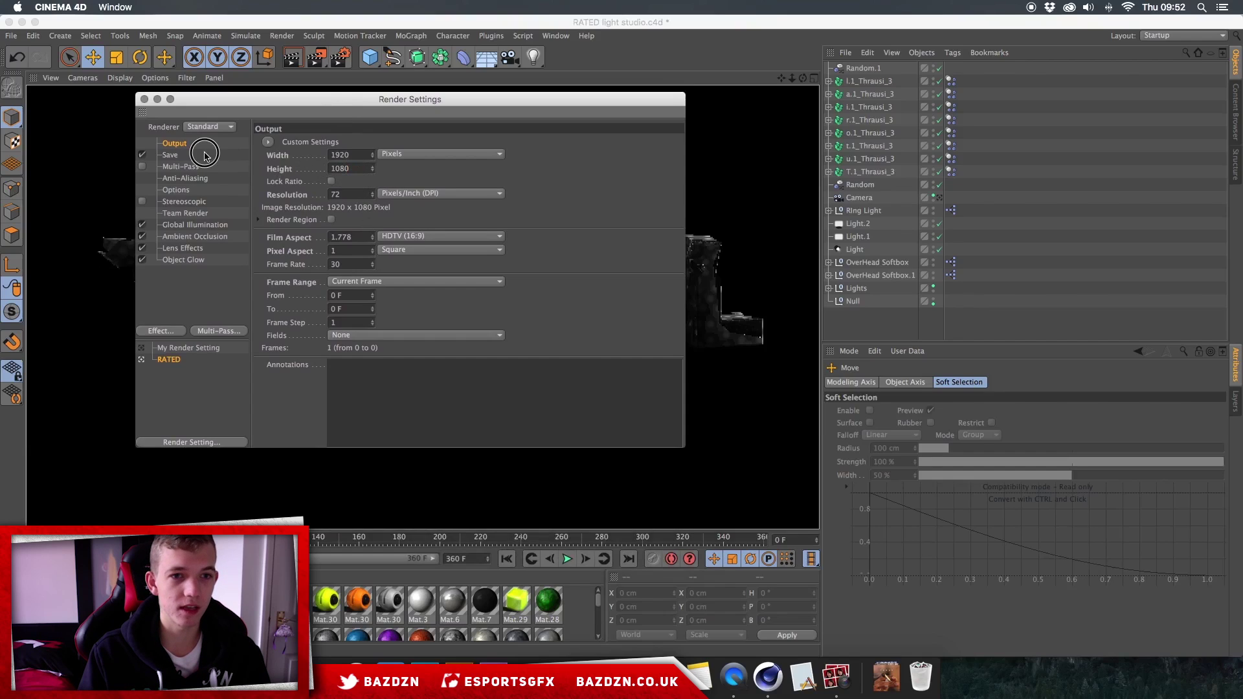
{"action": "left_click", "coordinate": [204, 157]}
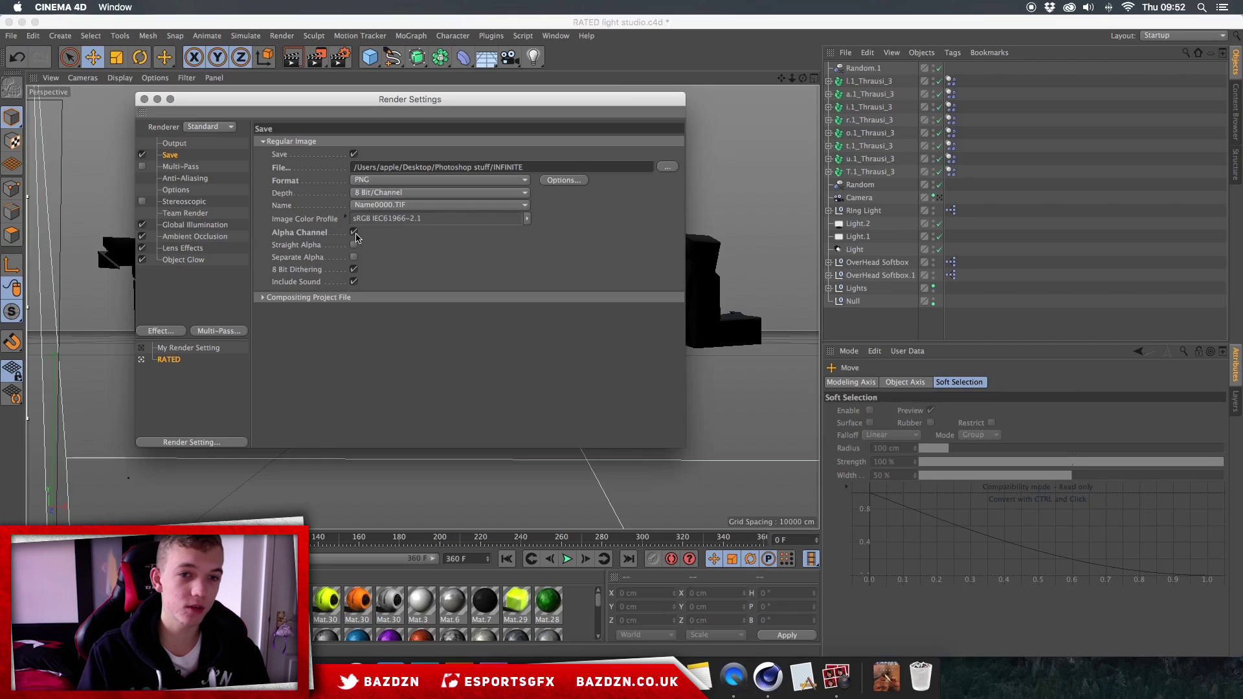
{"action": "left_click_drag", "start_coordinate": [350, 102], "coordinate": [708, 189]}
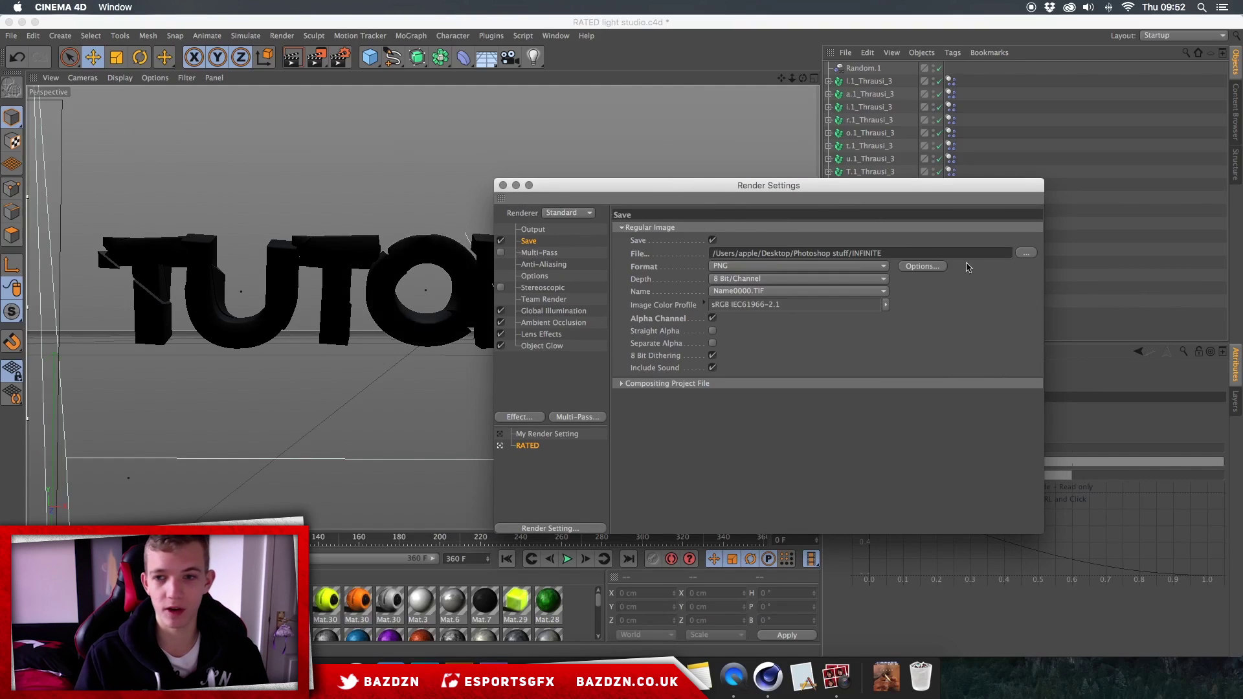
- Set the render to save to the Desktop as "Tutorial Text" in PNG format, and close the render settings
{"action": "left_click_drag", "start_coordinate": [890, 257], "coordinate": [780, 255]}
{"action": "left_click", "coordinate": [828, 253]}
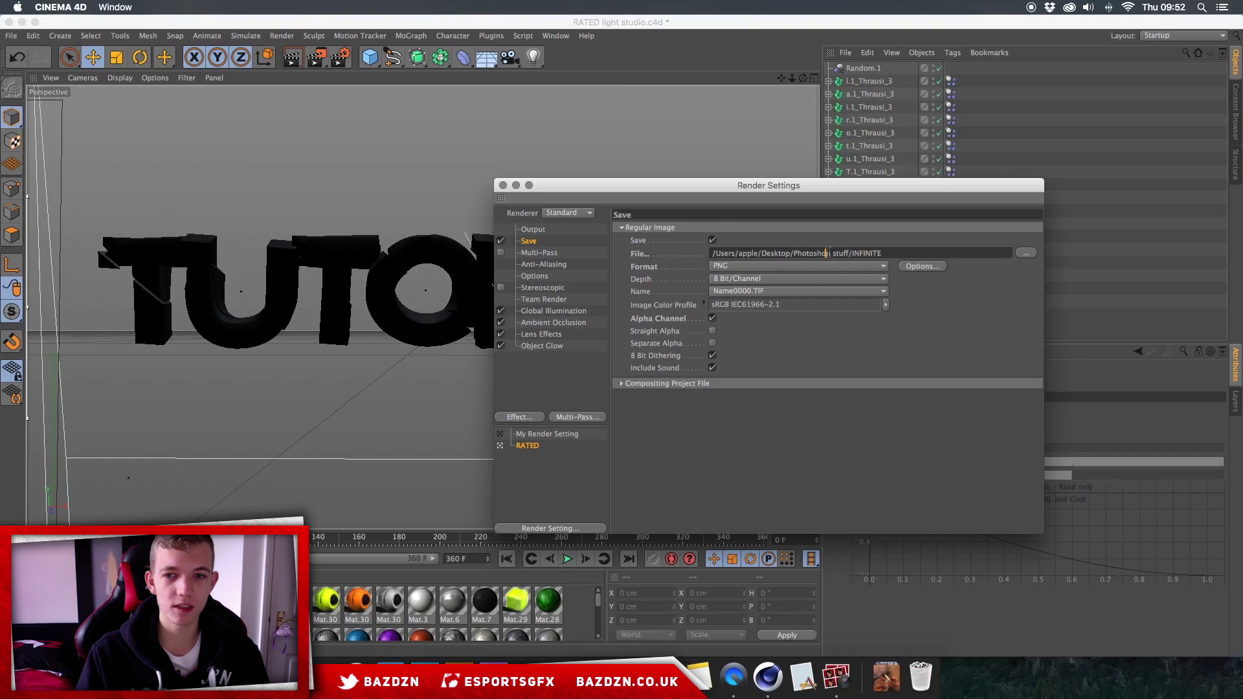
{"action": "left_click", "coordinate": [1024, 253]}
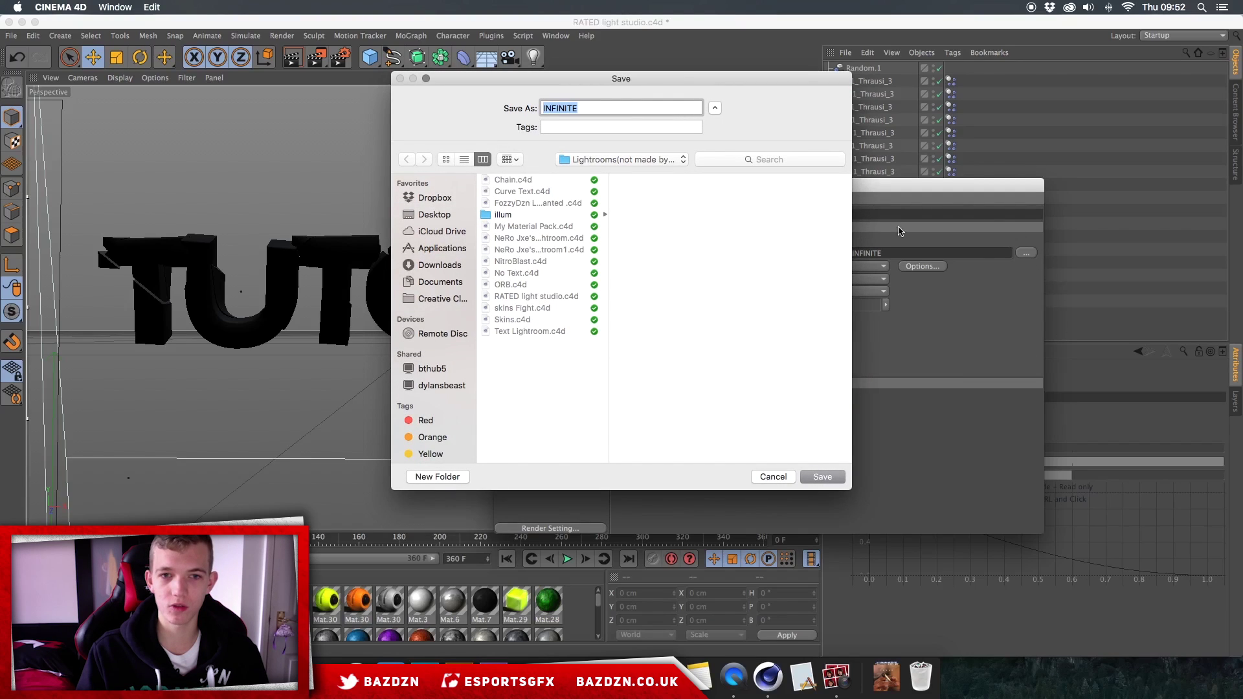
{"action": "left_click", "coordinate": [431, 215]}
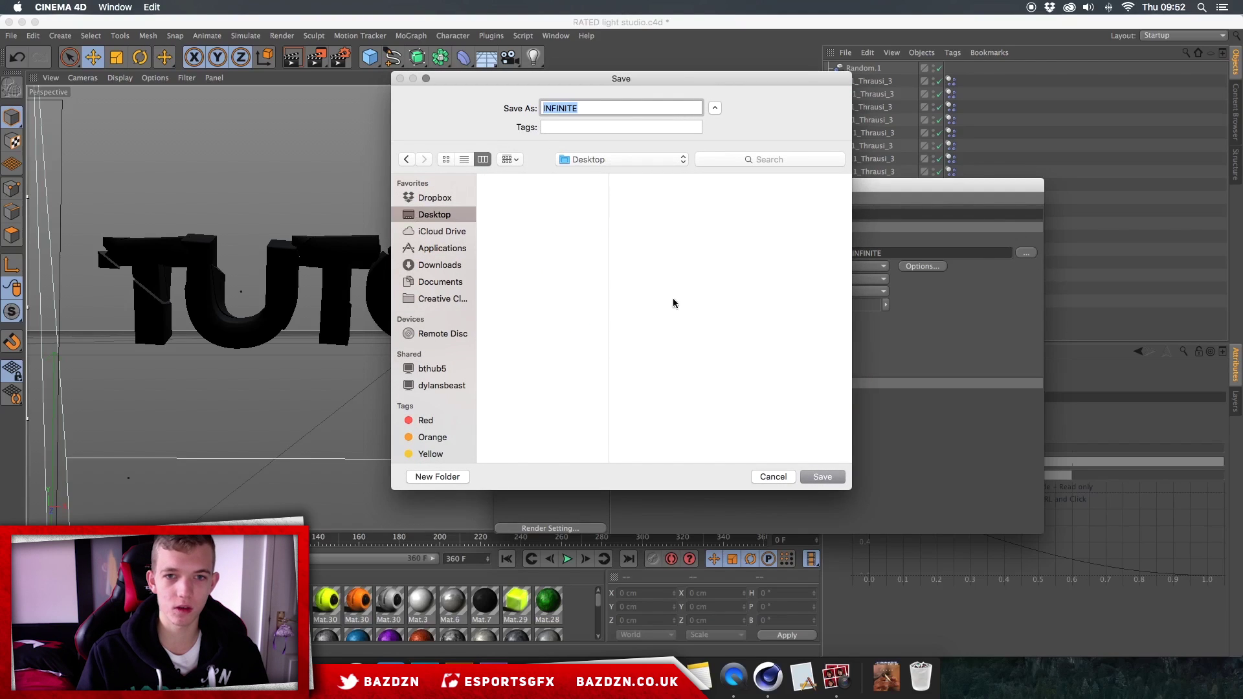
{"action": "type", "text": "Tutorial Text"}
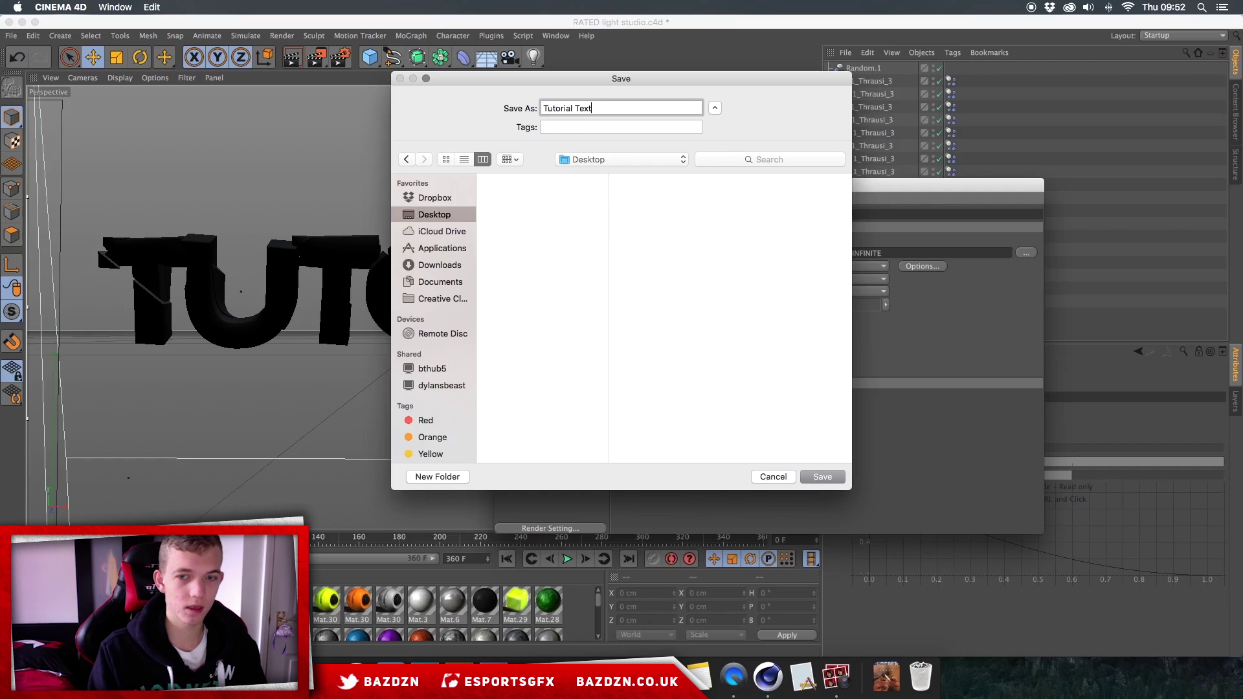
{"action": "key", "text": "Return"}
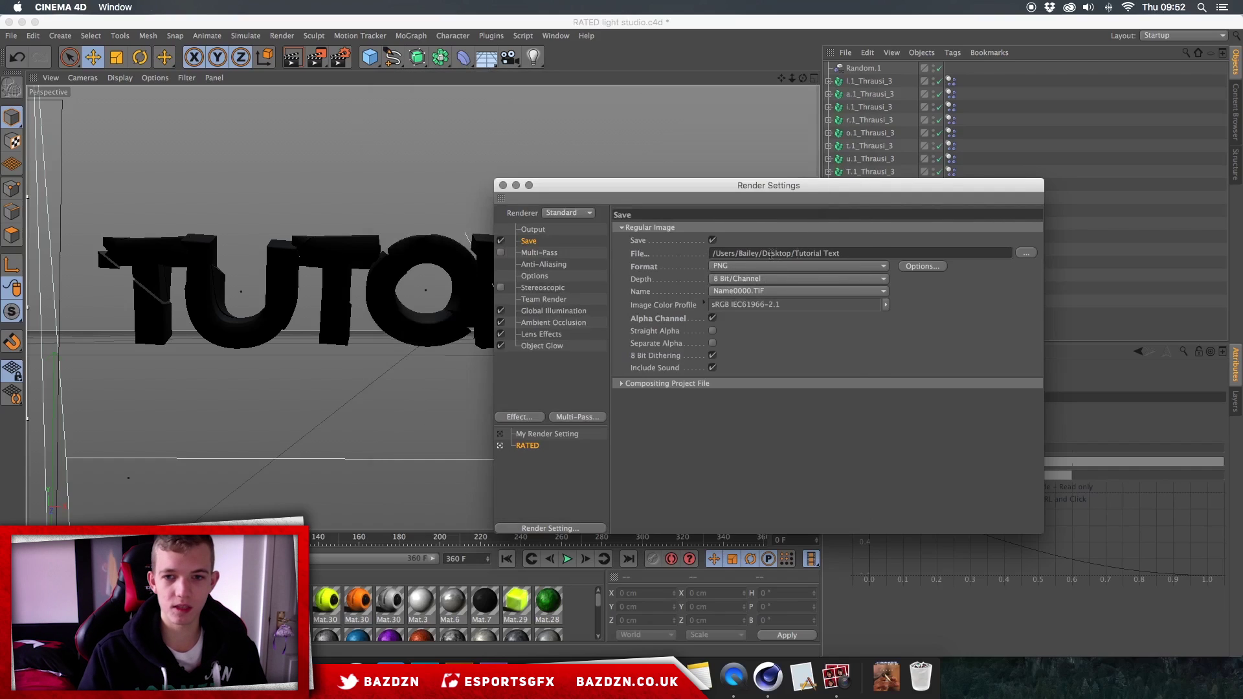
{"action": "left_click", "coordinate": [744, 267]}
{"action": "left_click", "coordinate": [740, 268]}
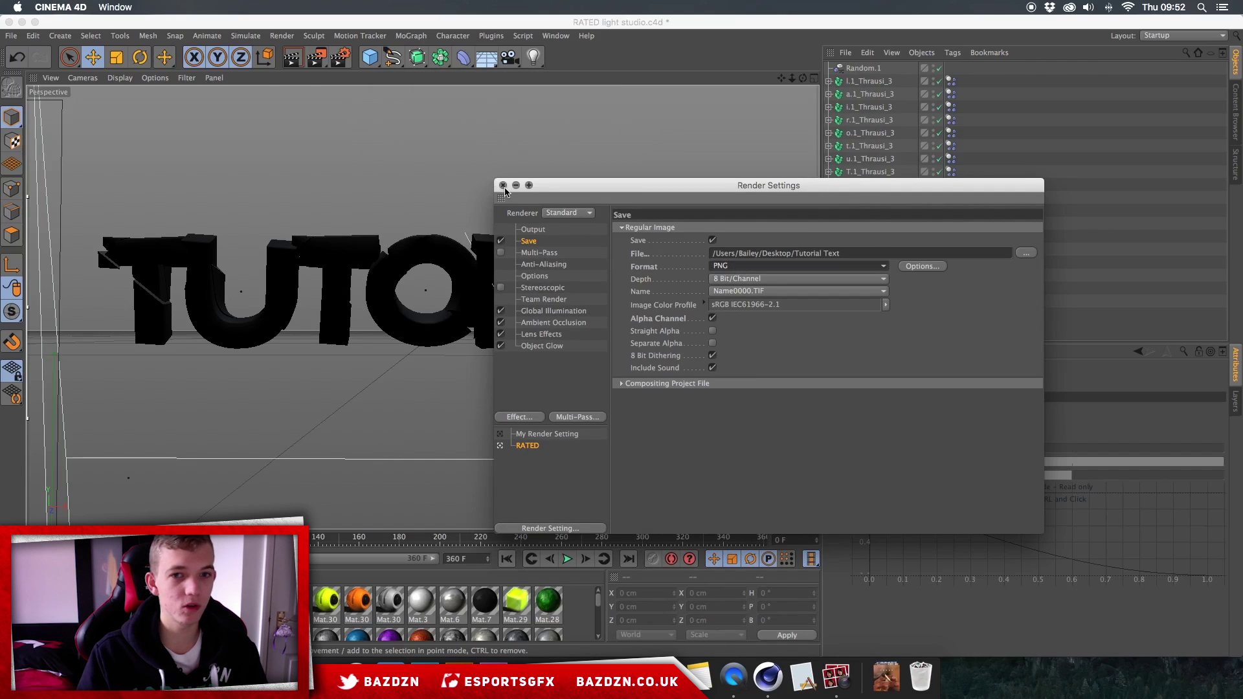
{"action": "left_click", "coordinate": [503, 186]}
- Render the text to the Picture Viewer, continuing past the missing softbox textures, and centre the image in view
{"action": "left_click", "coordinate": [316, 60]}
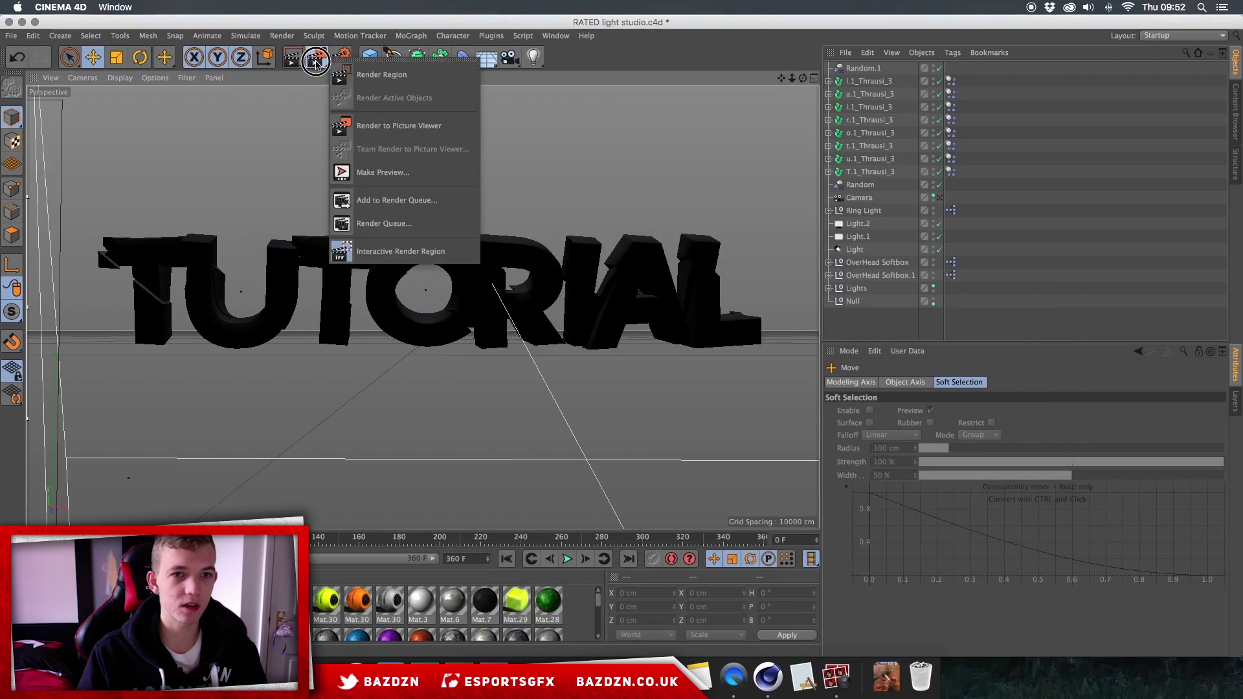
{"action": "left_click", "coordinate": [317, 62]}
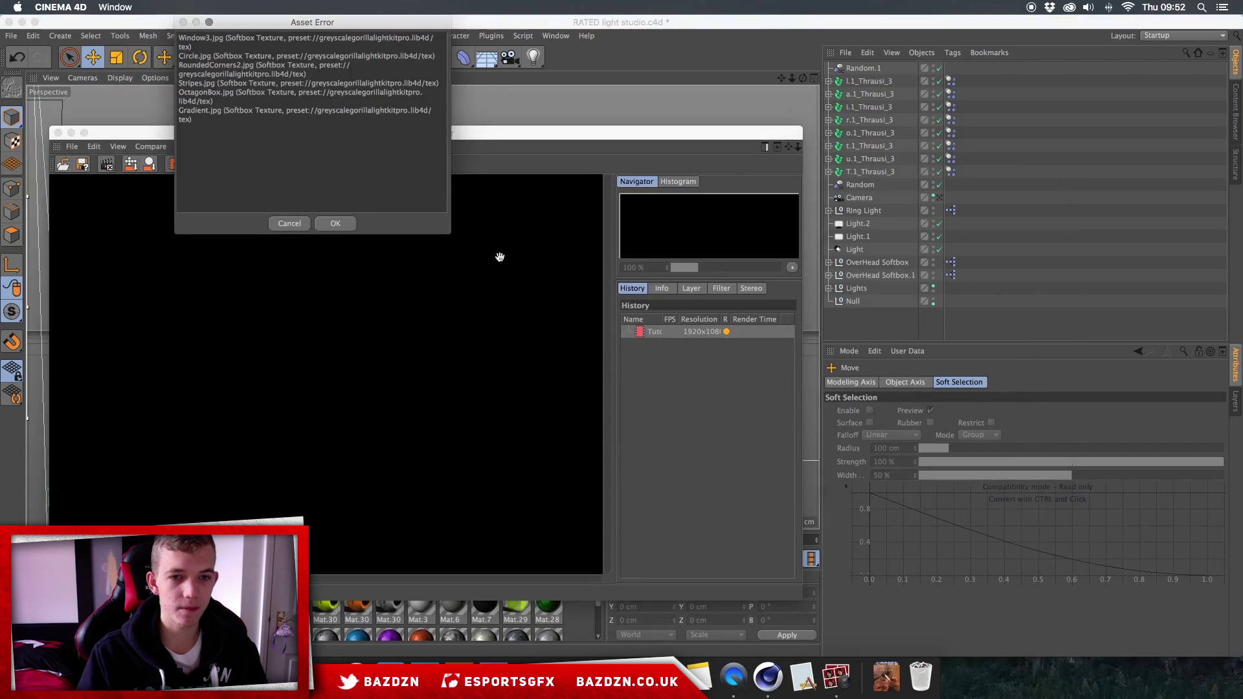
{"action": "left_click", "coordinate": [360, 229]}
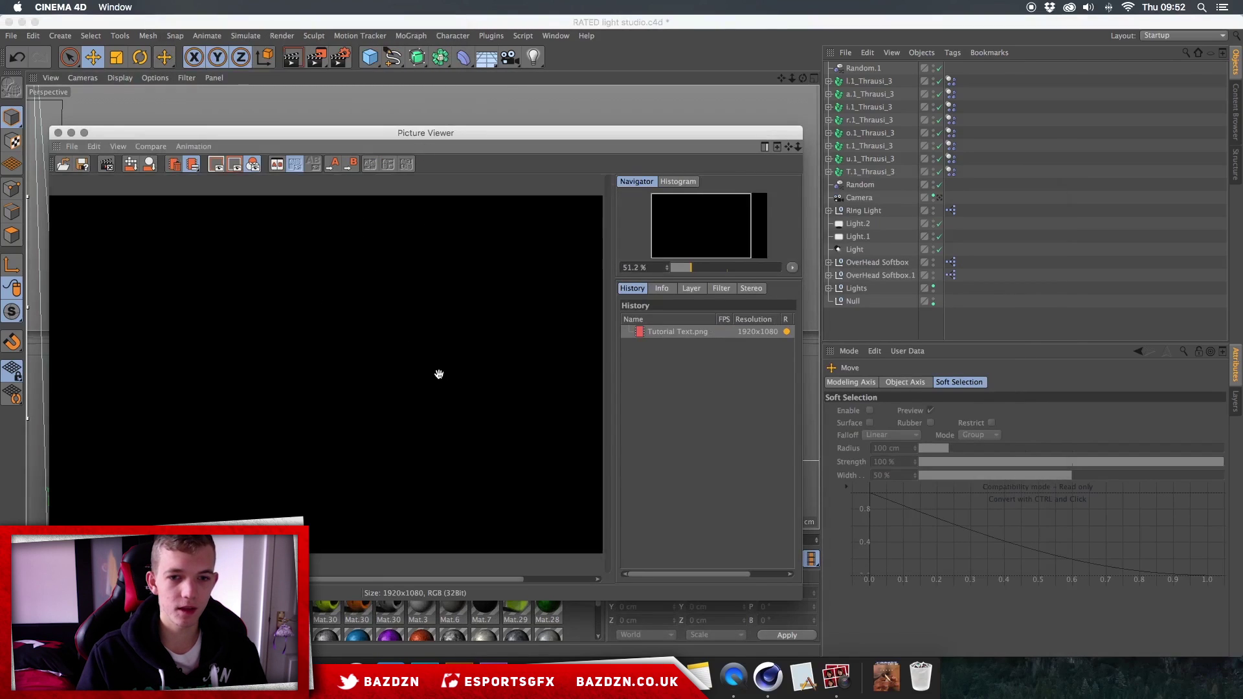
{"action": "scroll", "coordinate": [439, 375], "scroll_direction": "down", "scroll_amount": 5}
{"action": "scroll", "coordinate": [389, 376], "scroll_direction": "up", "scroll_amount": 2}
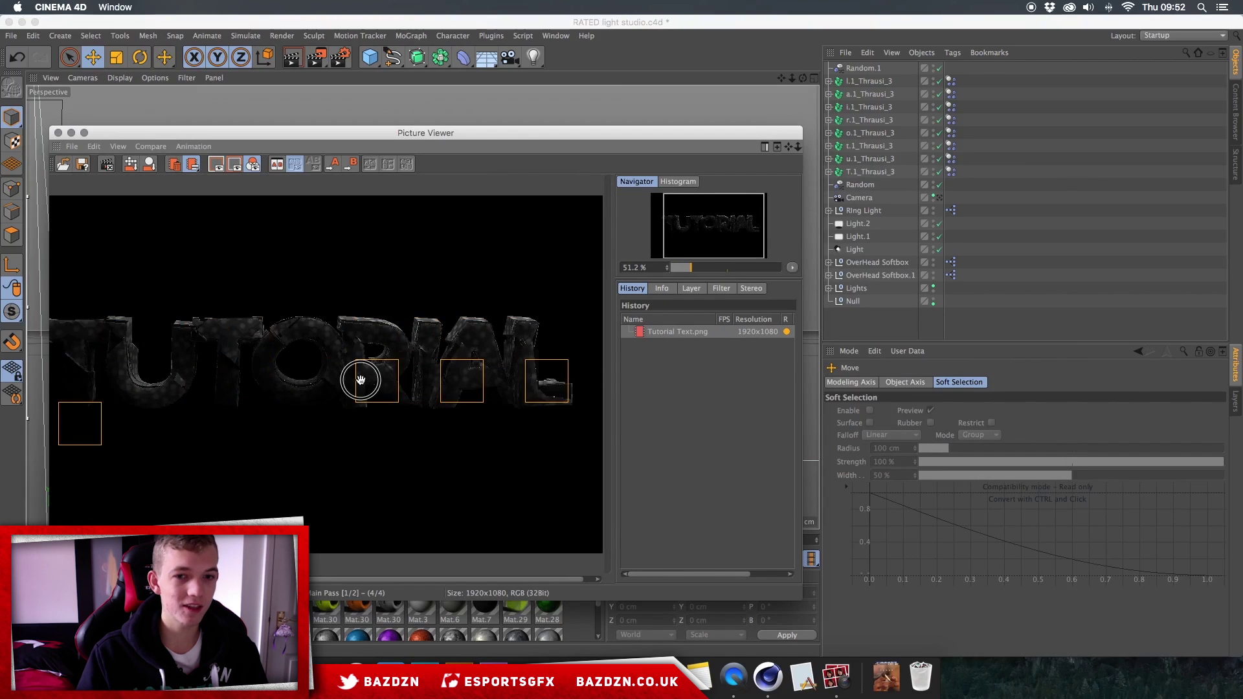
{"action": "left_click_drag", "start_coordinate": [361, 380], "coordinate": [380, 380]}
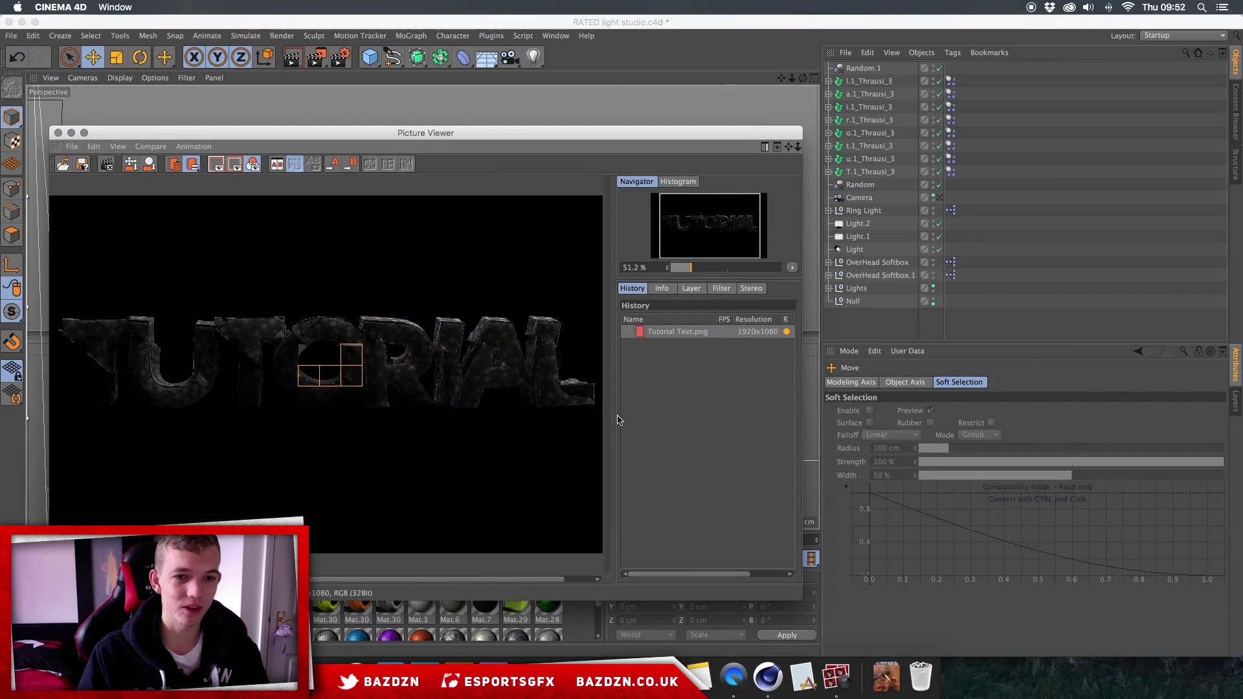